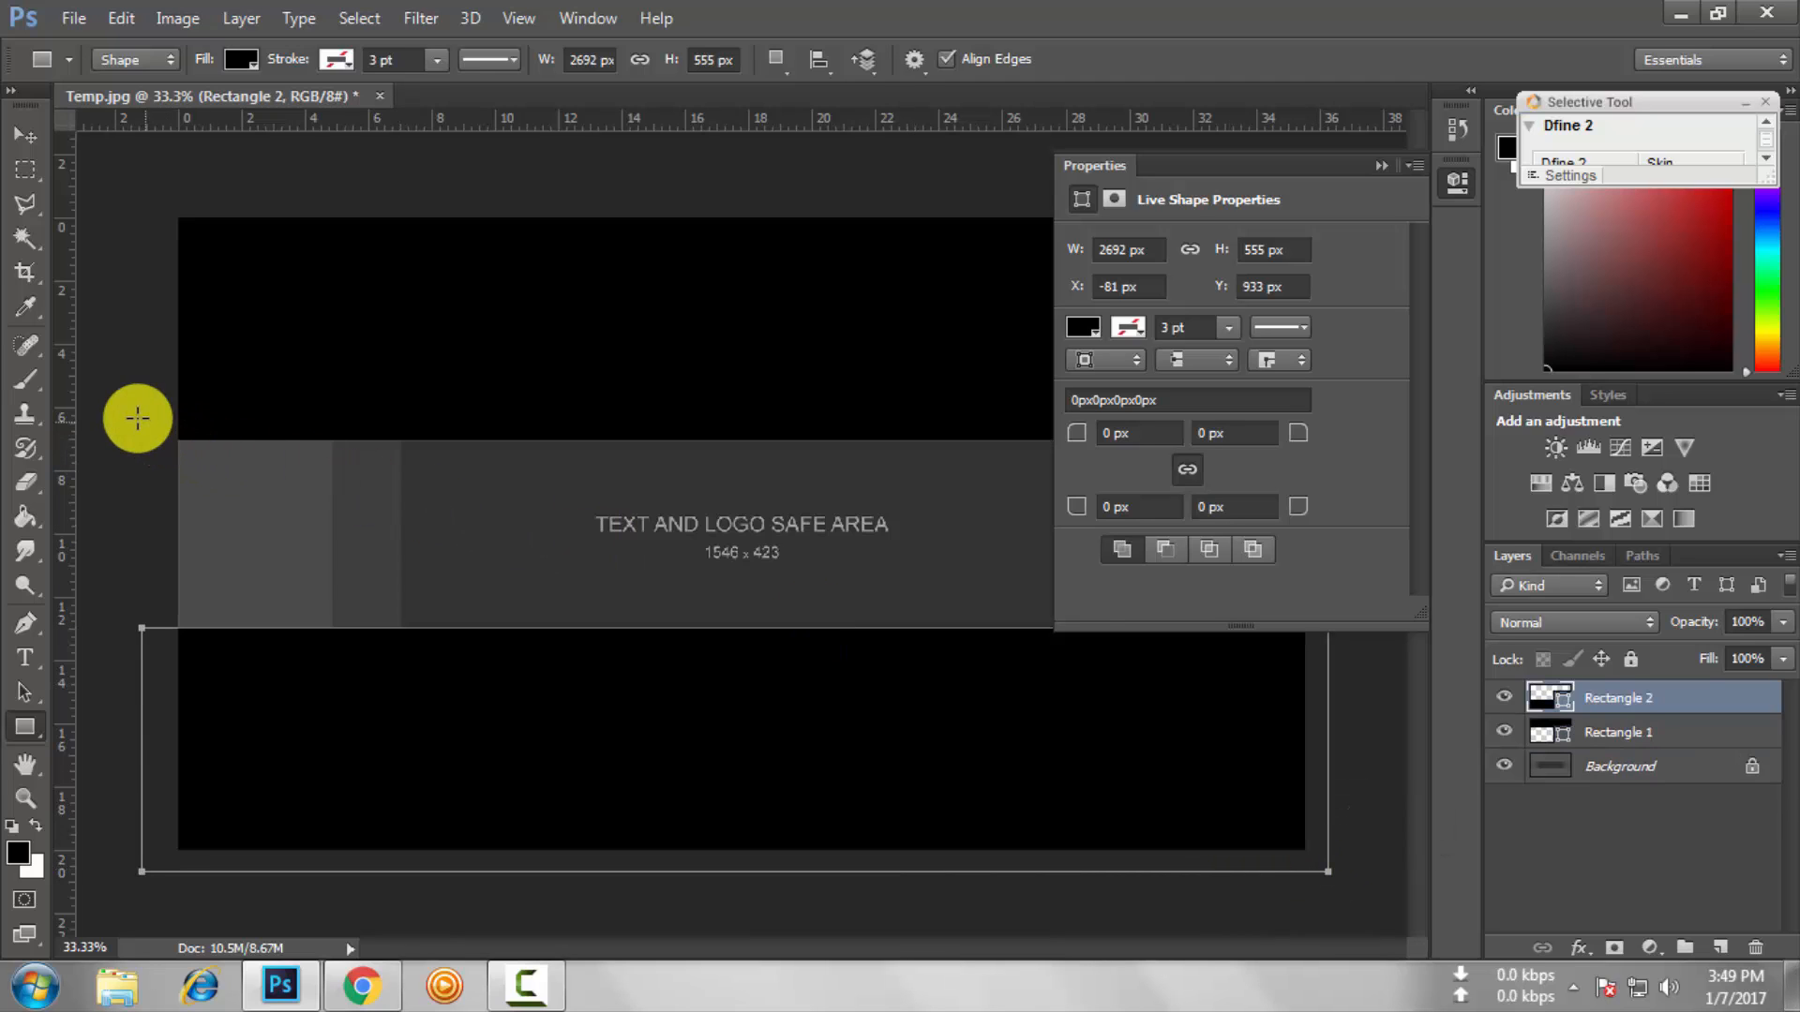
# Draw a rectangle about 2704 × 609 px across the middle of the canvas and fill it with white.
pyautogui.moveTo(136, 419); pyautogui.dragTo(1328, 685)
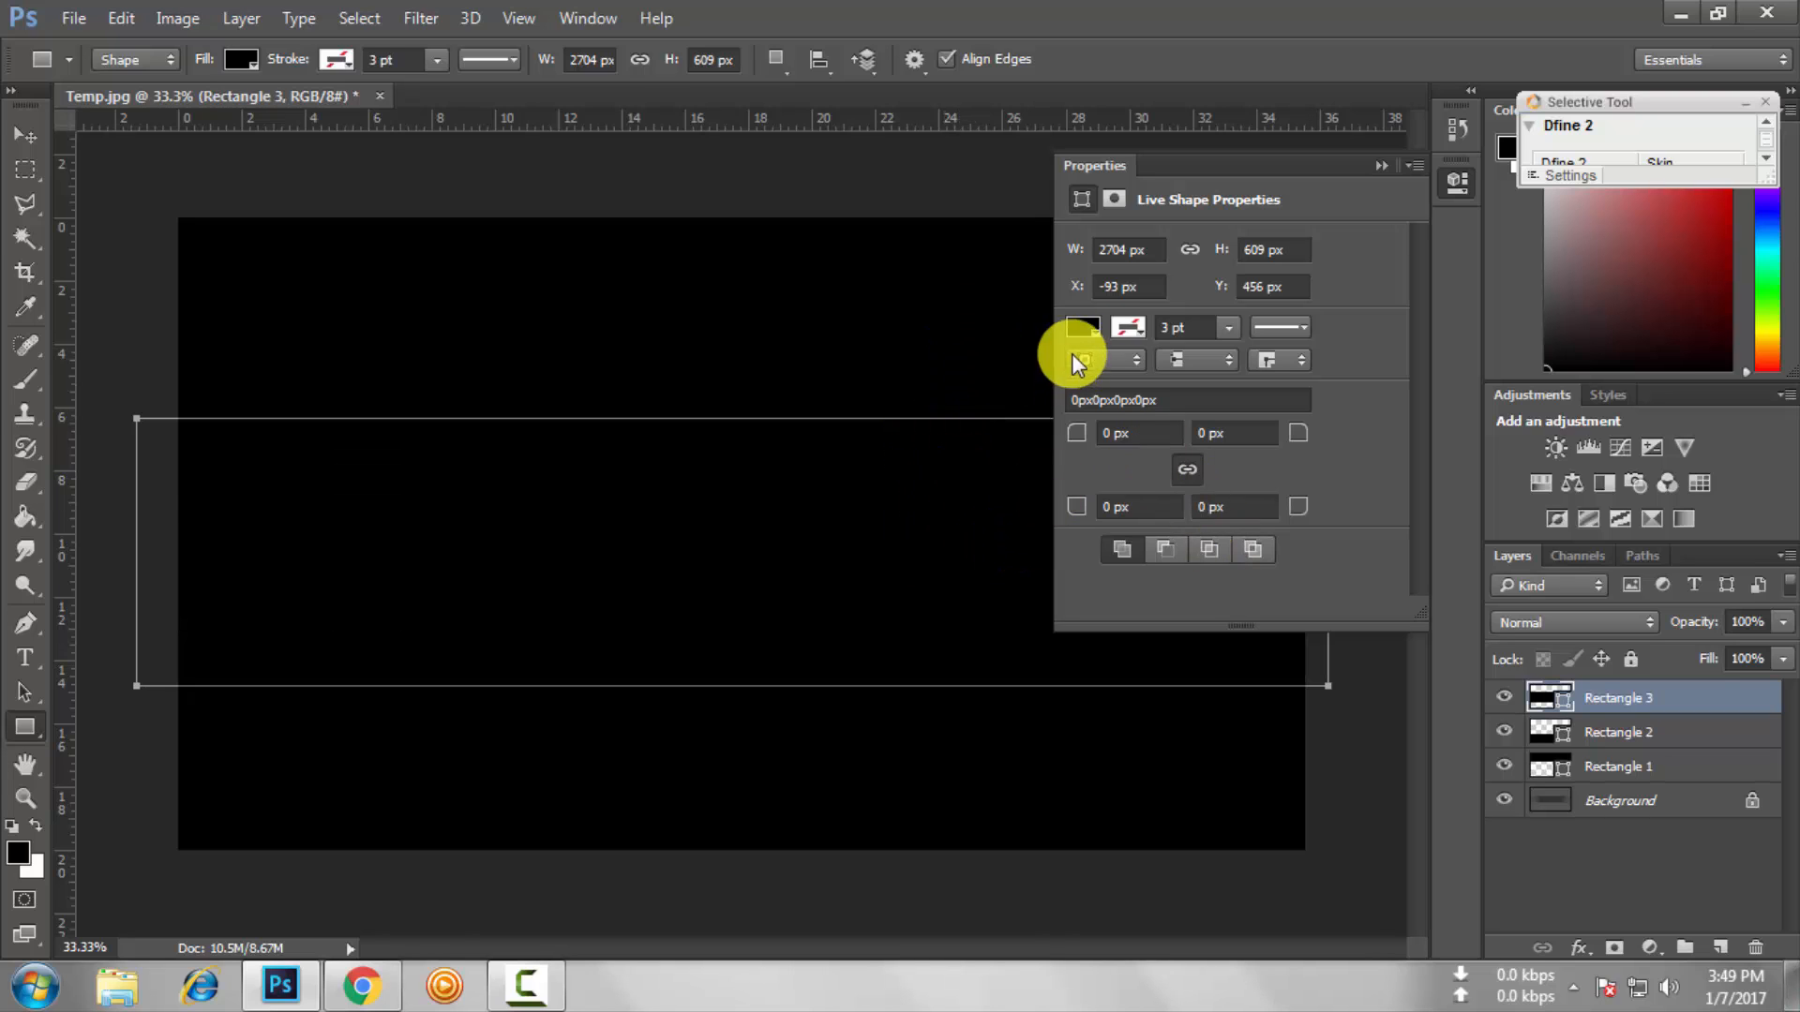
pyautogui.click(1083, 328)
pyautogui.click(1102, 464)
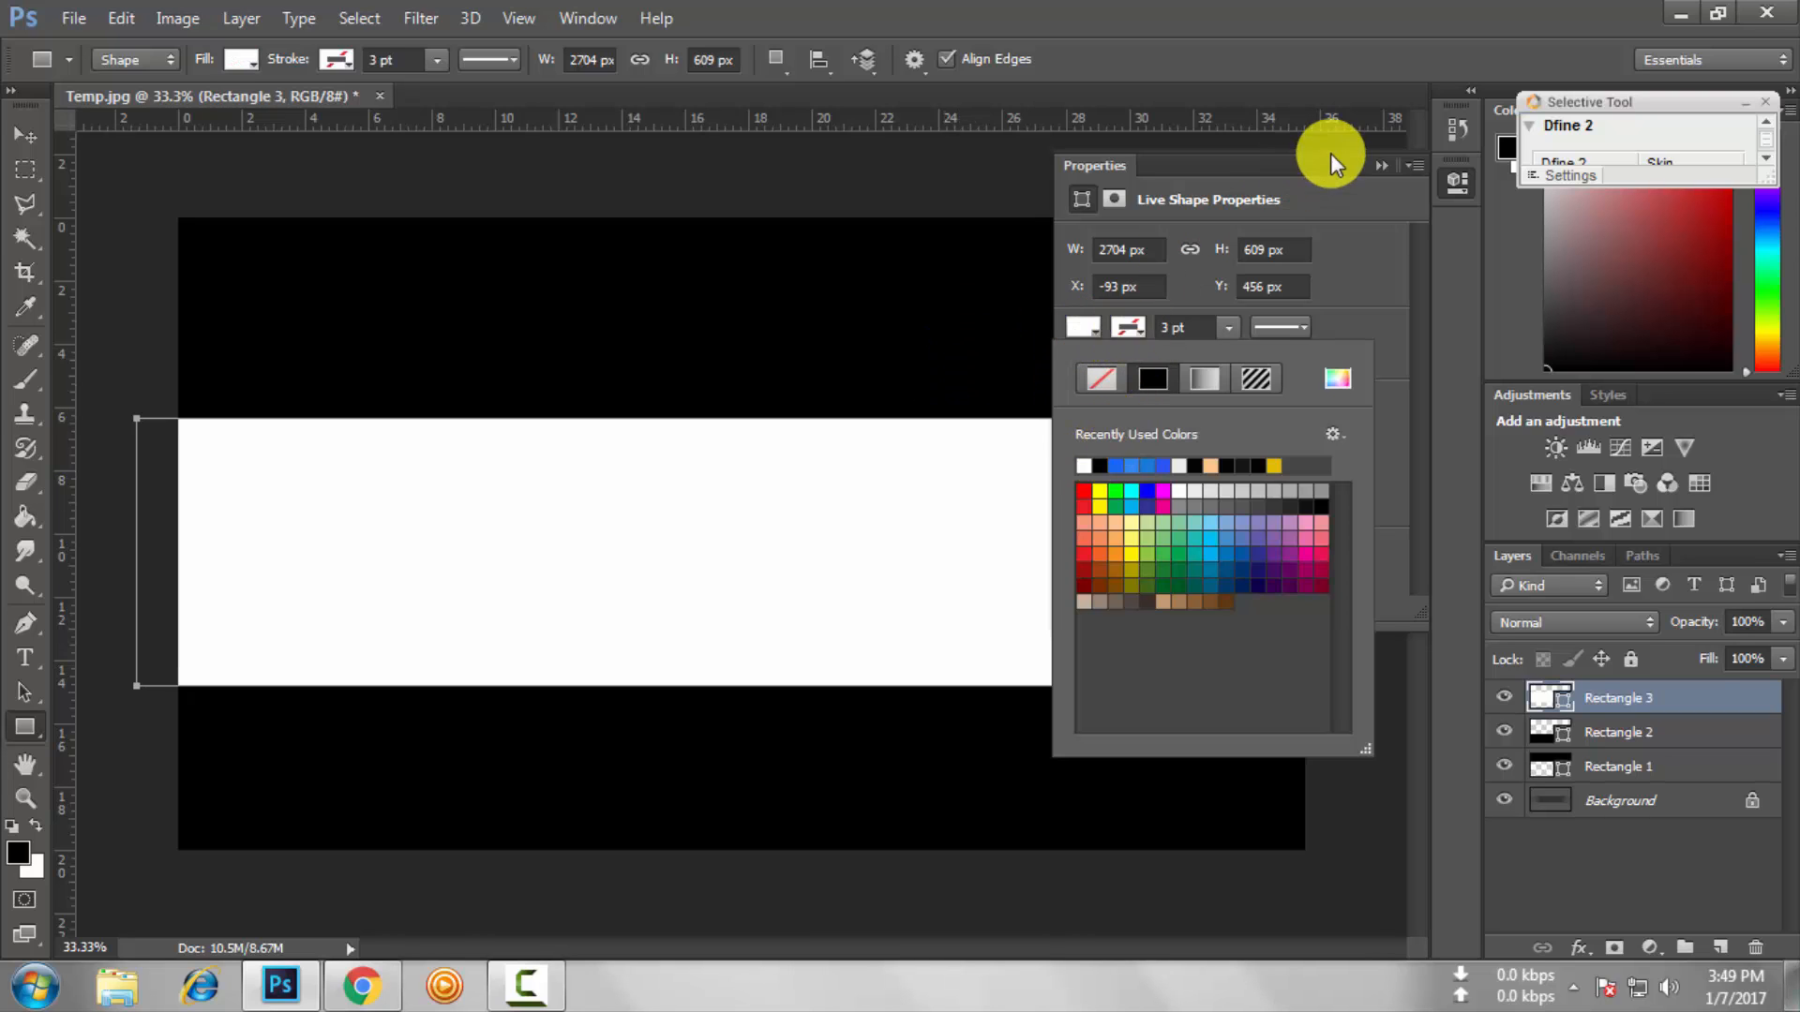
pyautogui.click(1381, 166)
pyautogui.click(1381, 166)
# Delete the Background layer and move the white Rectangle 3 layer beneath Rectangle 1.
pyautogui.click(1641, 801)
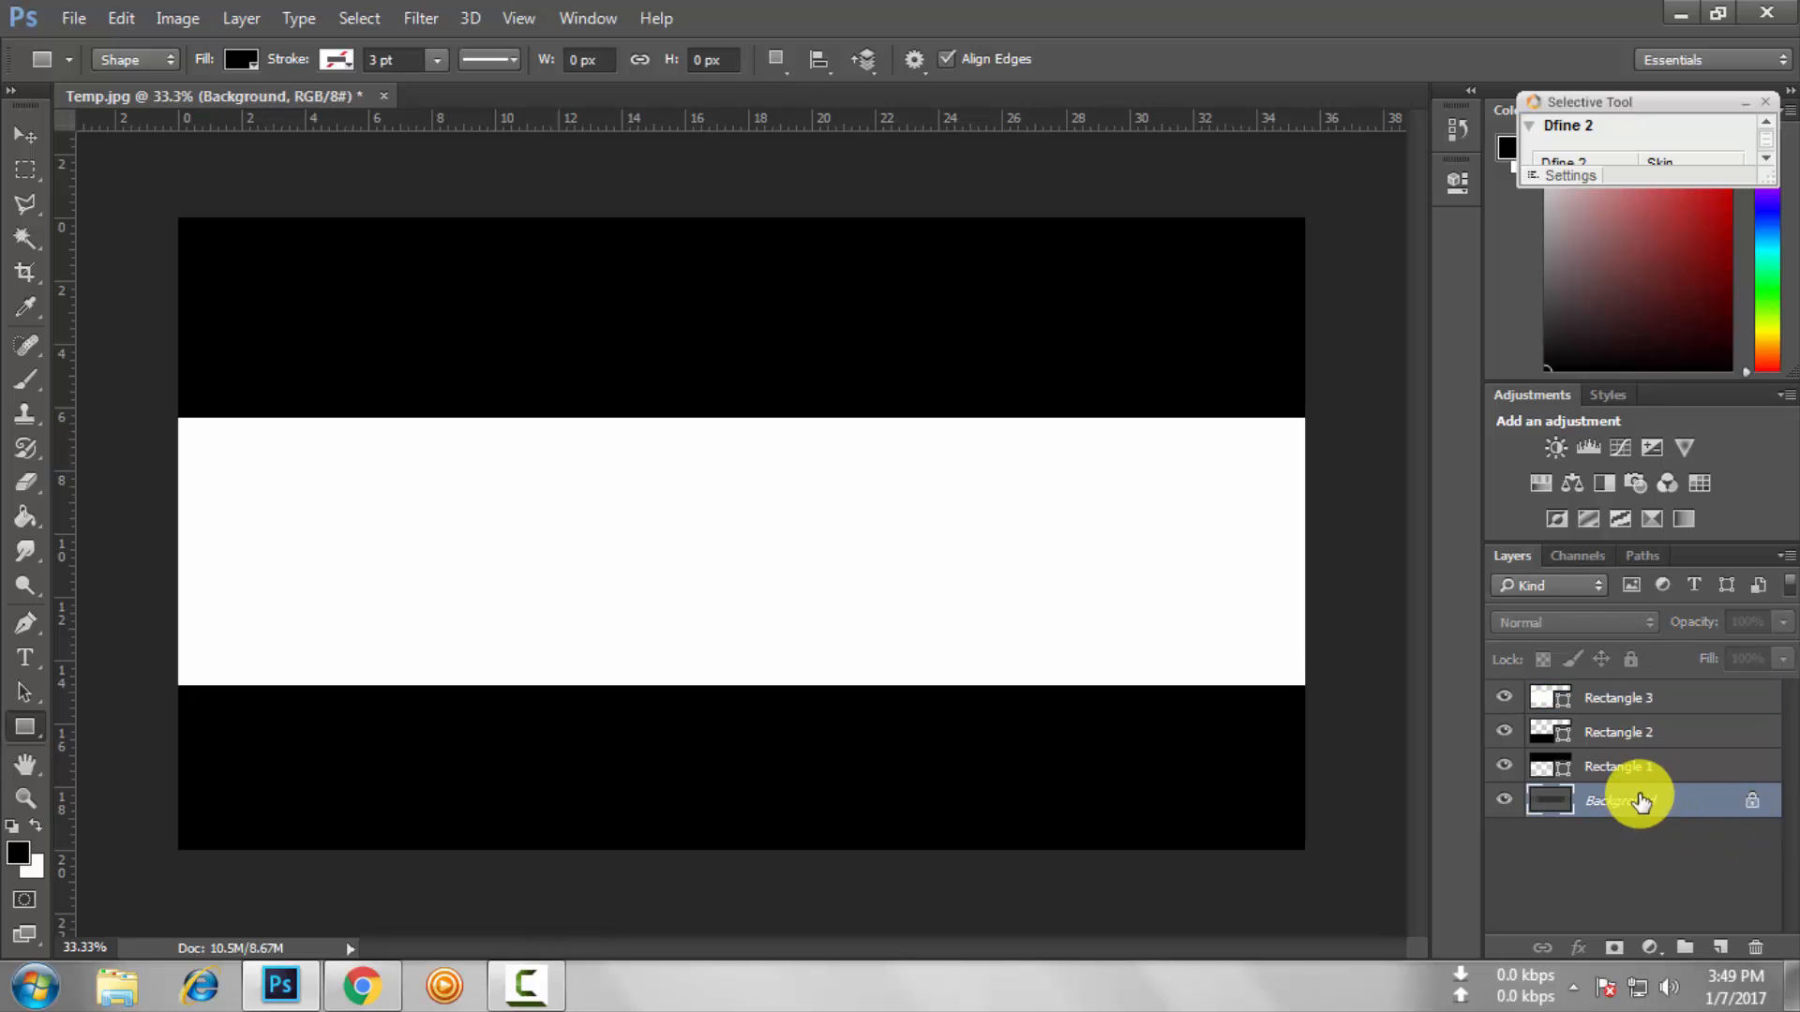
pyautogui.moveTo(1641, 801); pyautogui.dragTo(1762, 947)
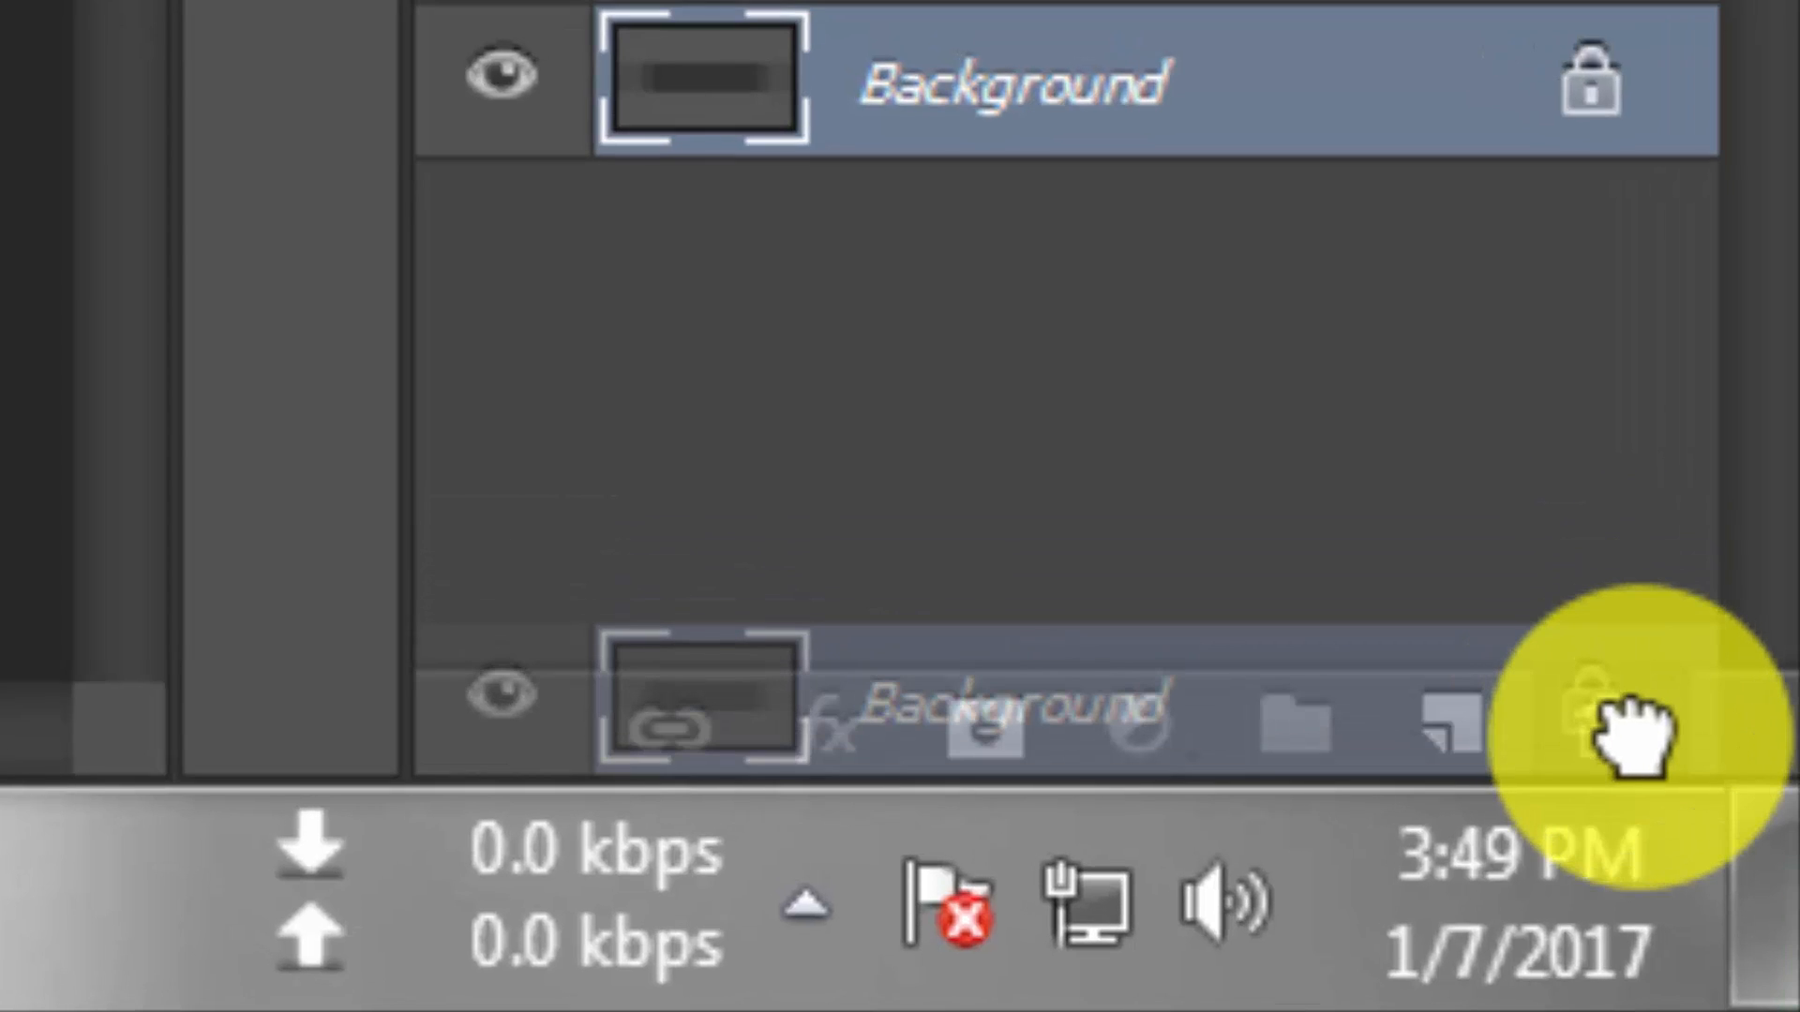
pyautogui.moveTo(1636, 736); pyautogui.dragTo(1645, 733)
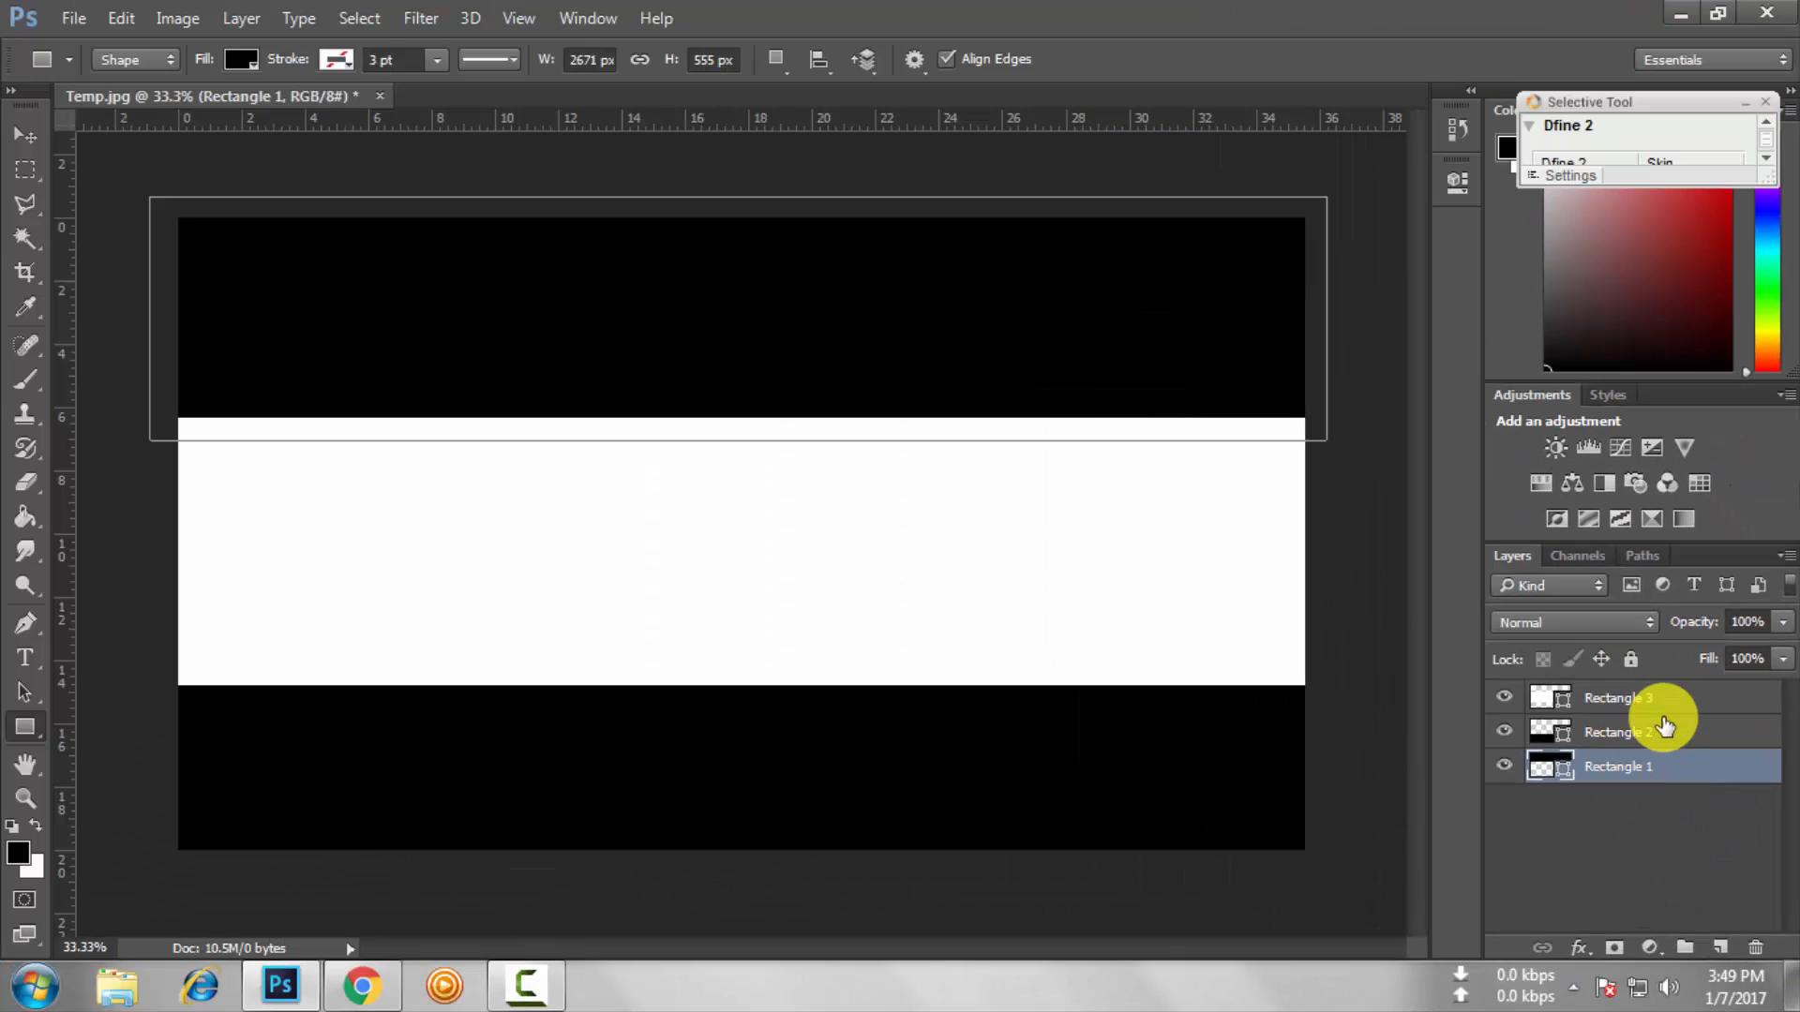
pyautogui.click(1659, 707)
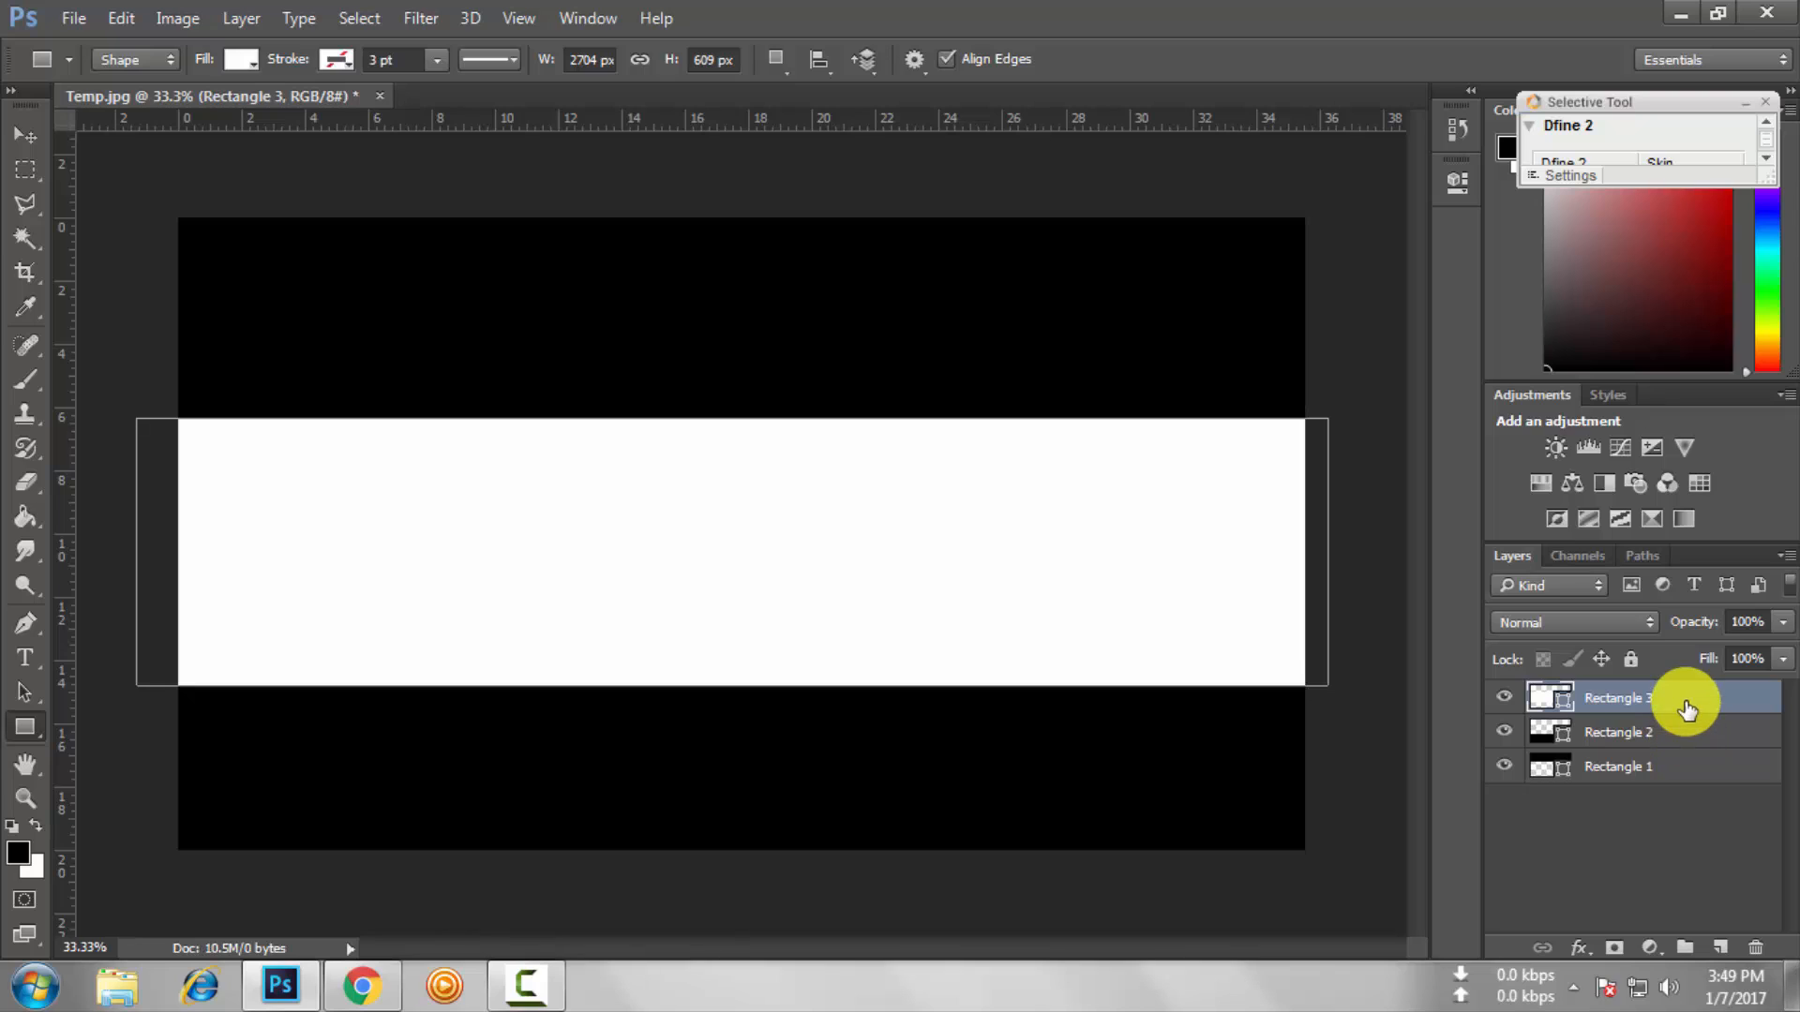
pyautogui.moveTo(1687, 703); pyautogui.dragTo(1702, 825)
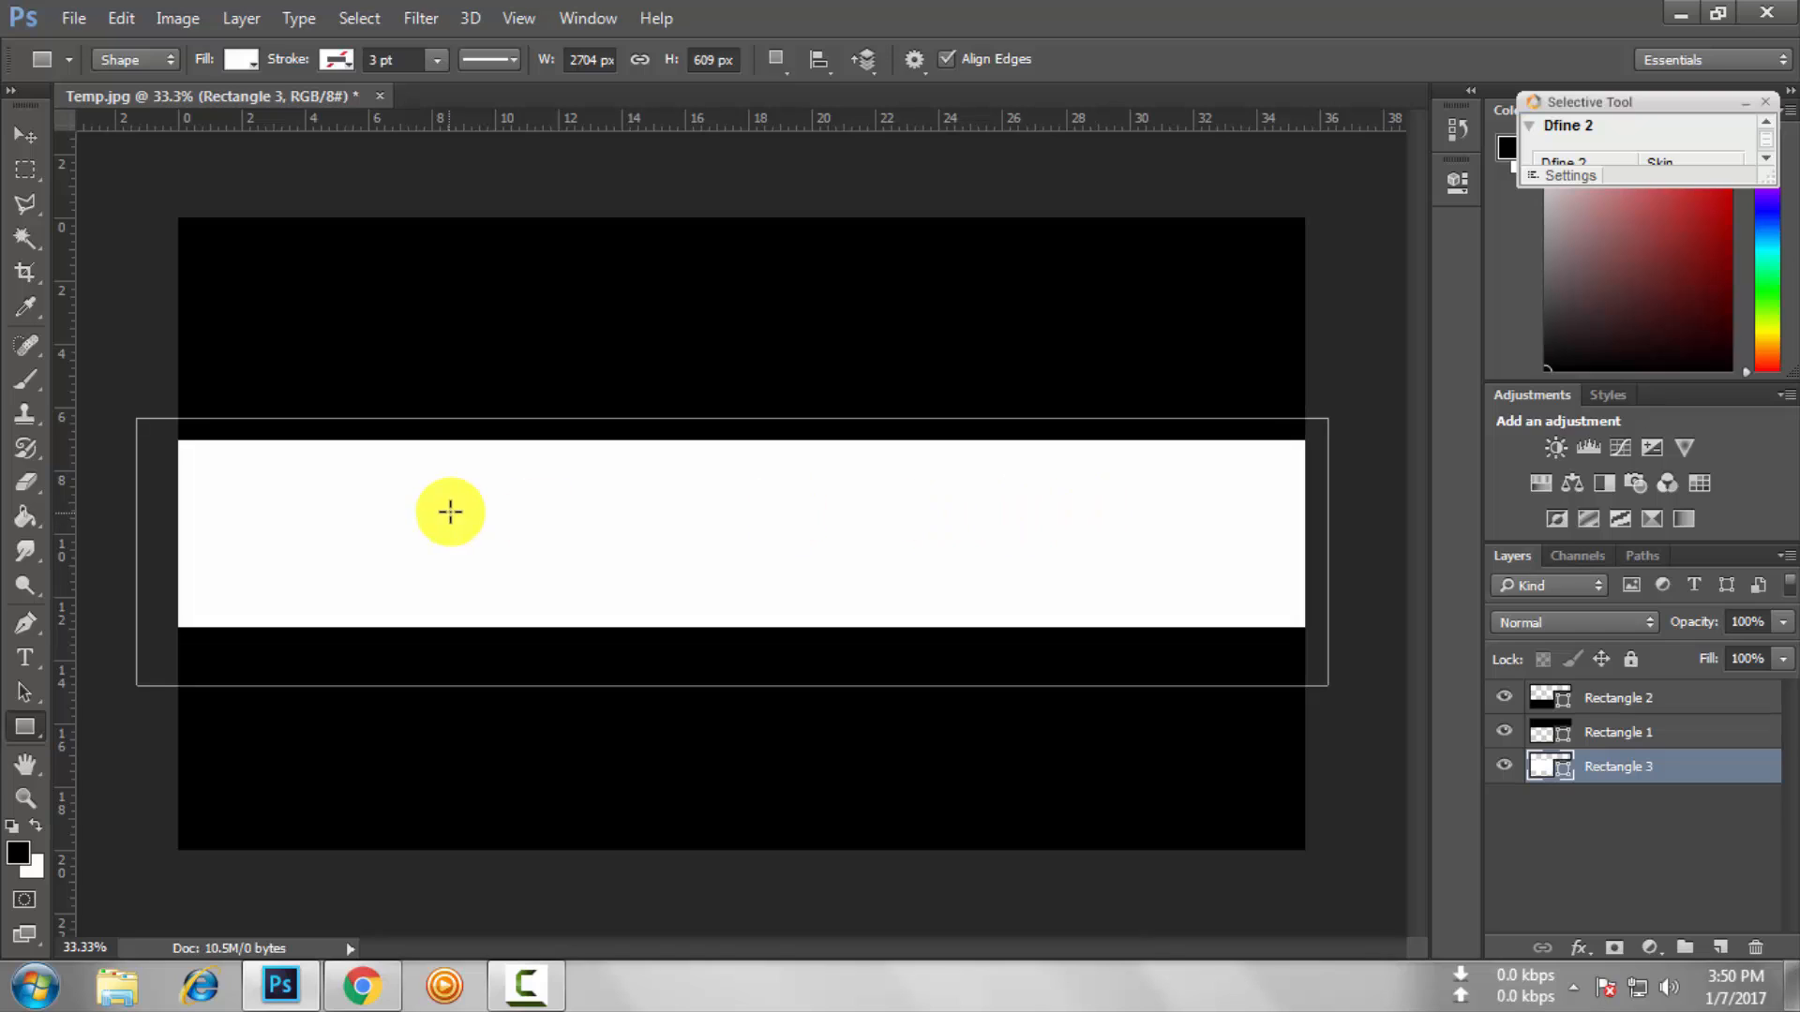
# Draw a tiny white rectangle about 58 × 21 px at the upper edge of the white band.
pyautogui.moveTo(842, 439); pyautogui.dragTo(872, 451)
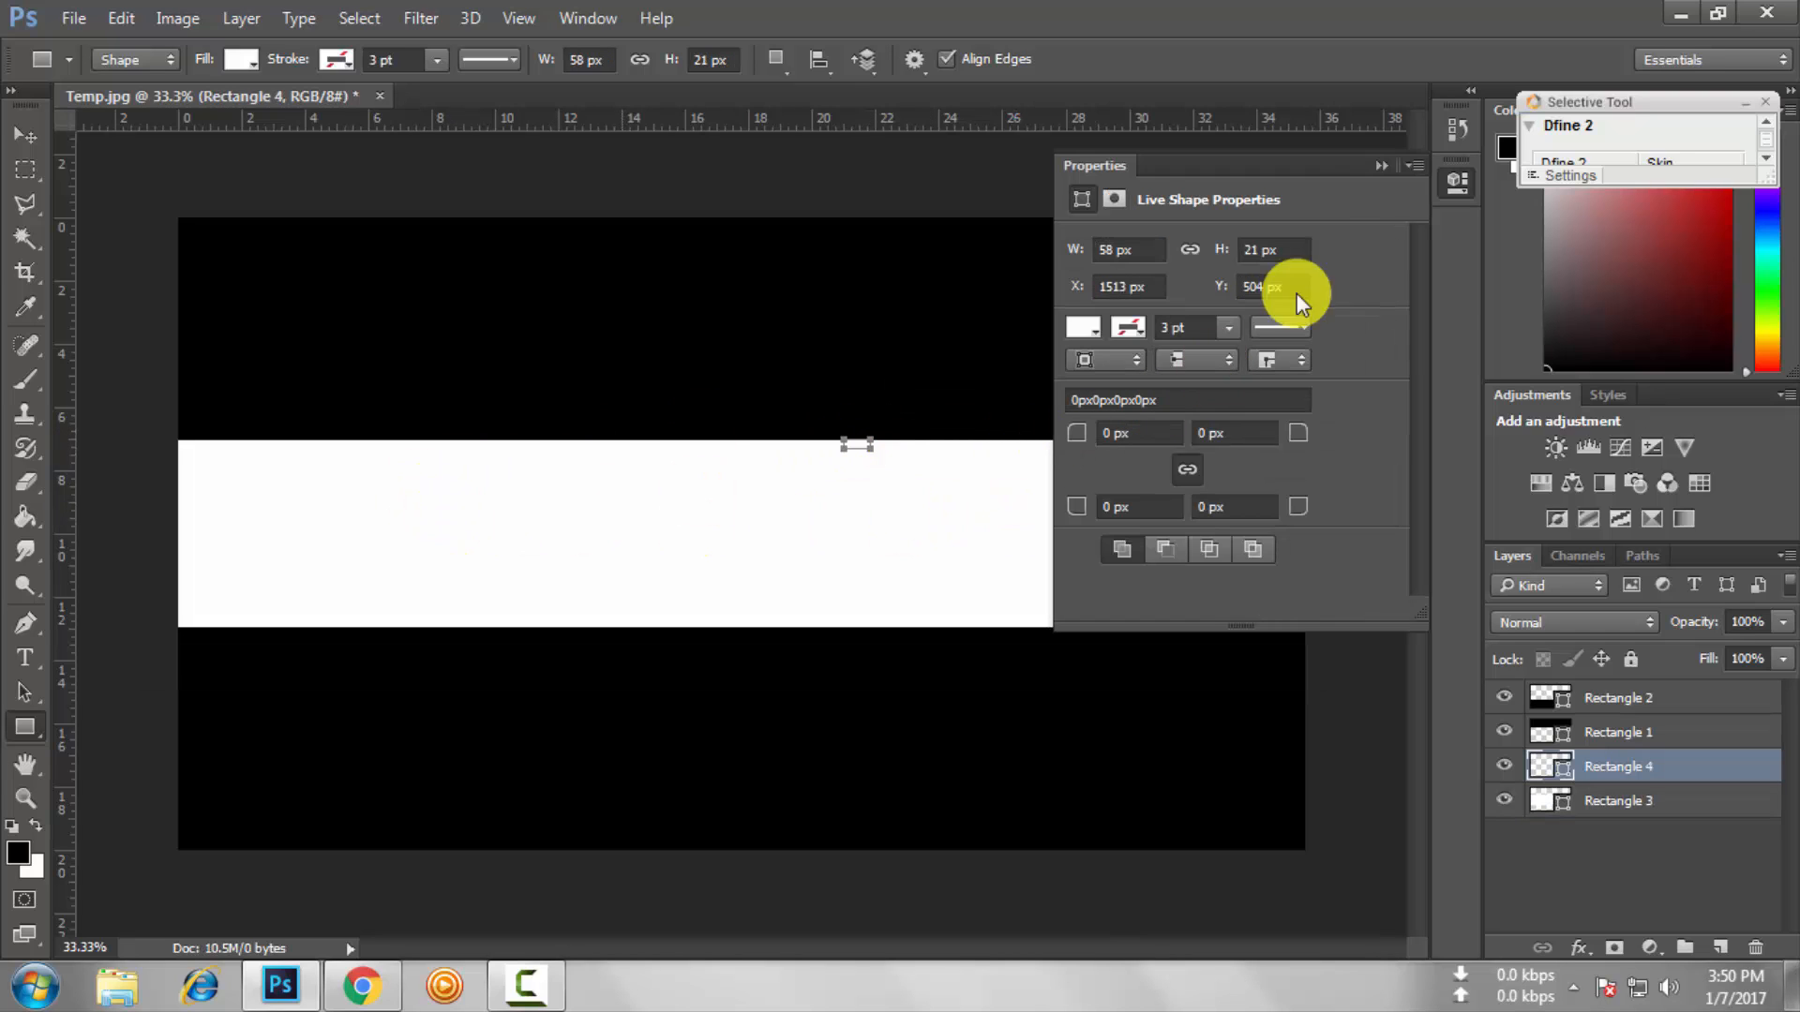
pyautogui.click(1374, 169)
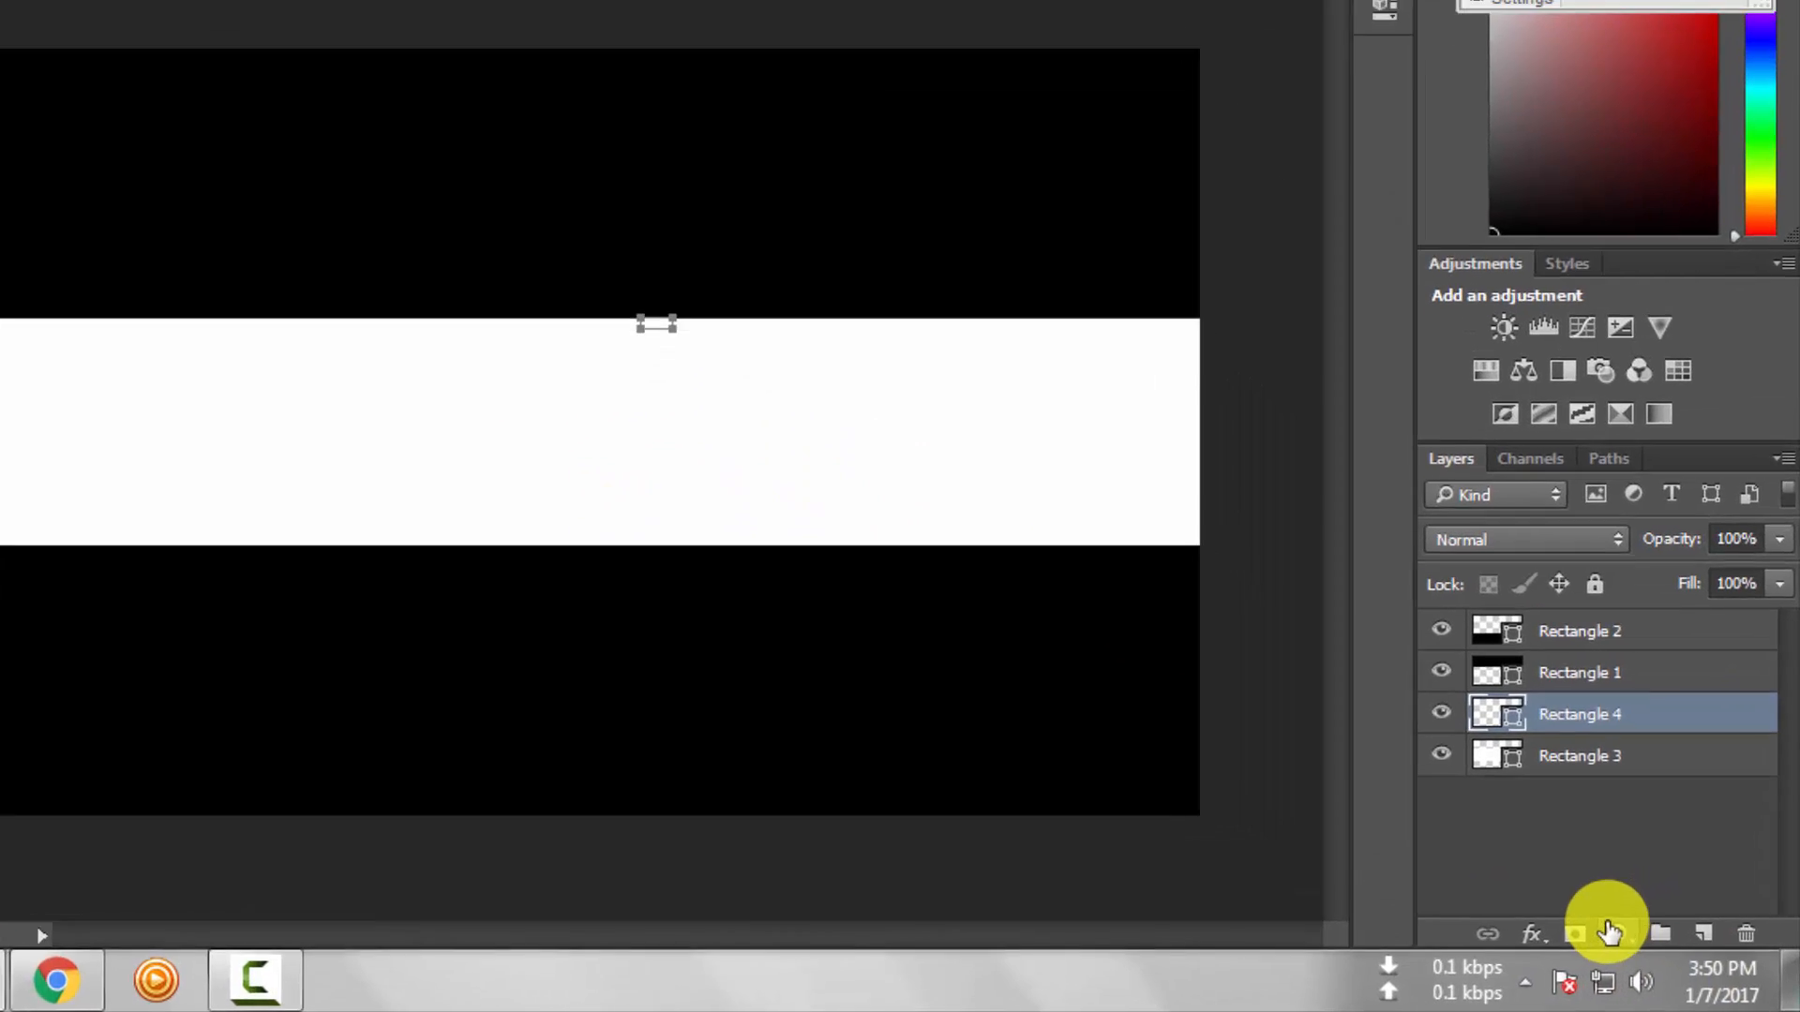
# Try red and blue shades, ending with #348ecd, for a solid color fill layer over the white band.
pyautogui.click(1609, 933)
pyautogui.click(1643, 422)
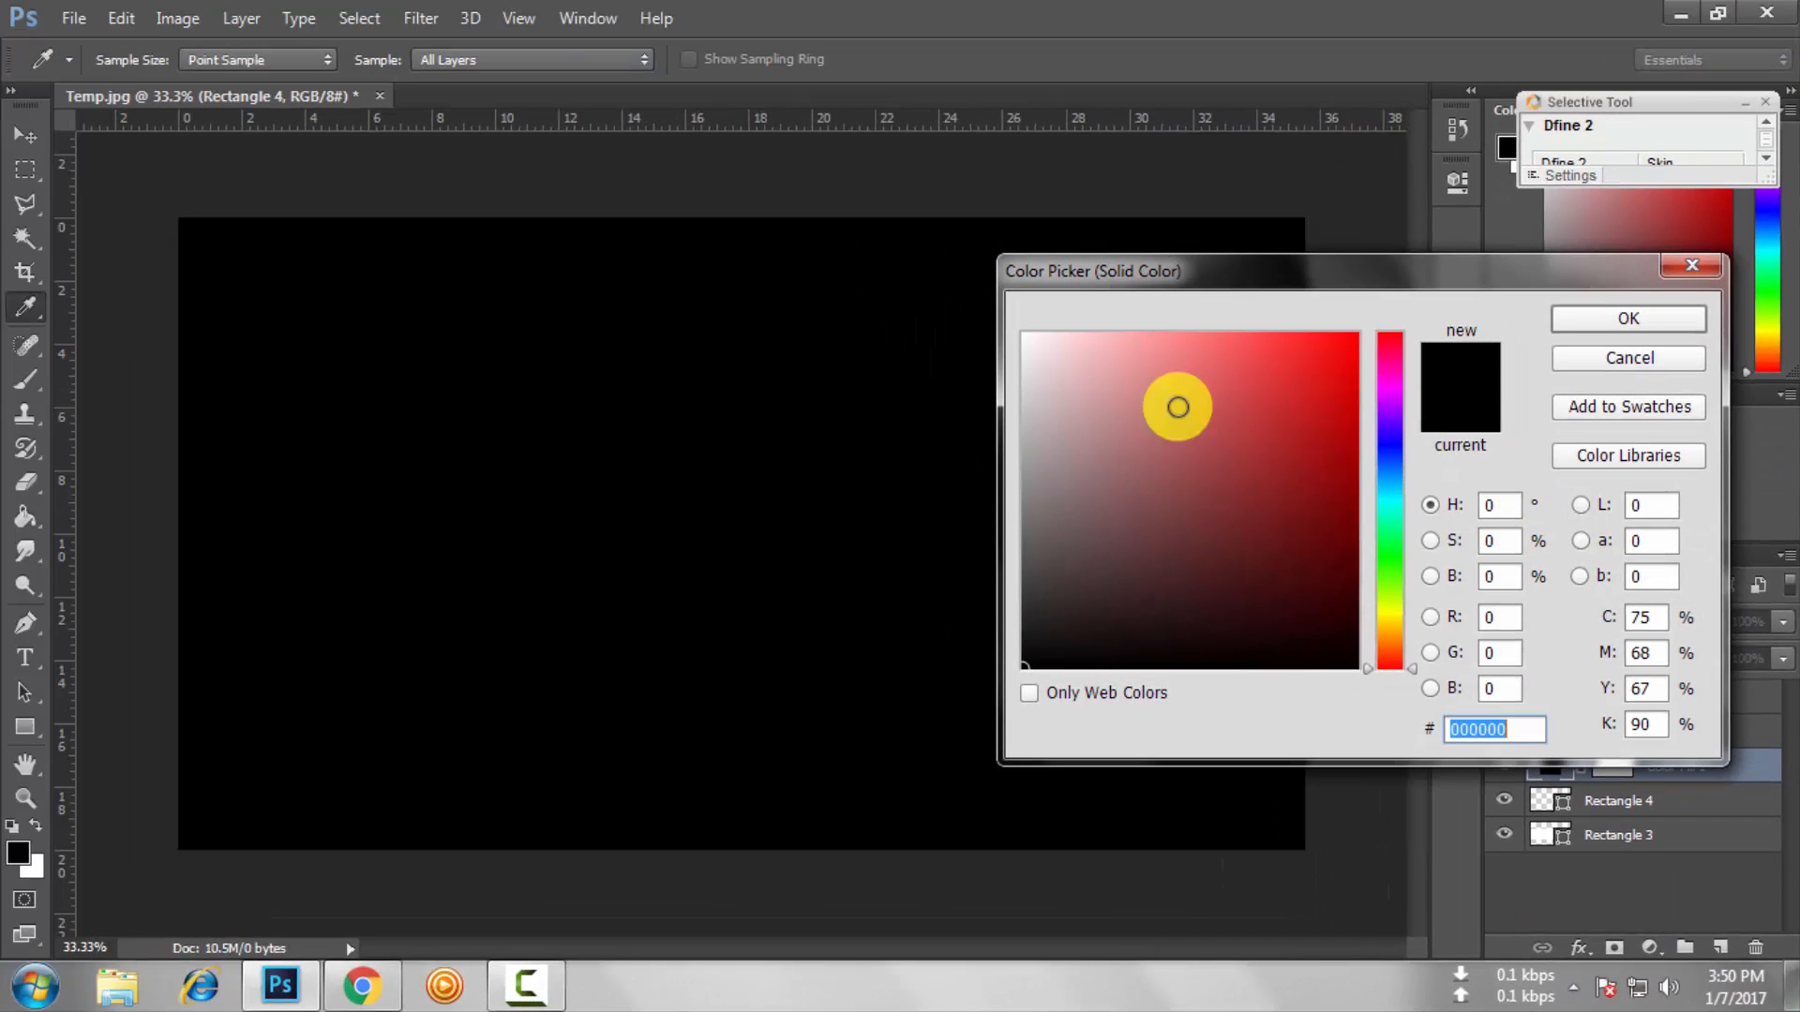
pyautogui.click(1093, 374)
pyautogui.click(1292, 374)
pyautogui.click(1116, 452)
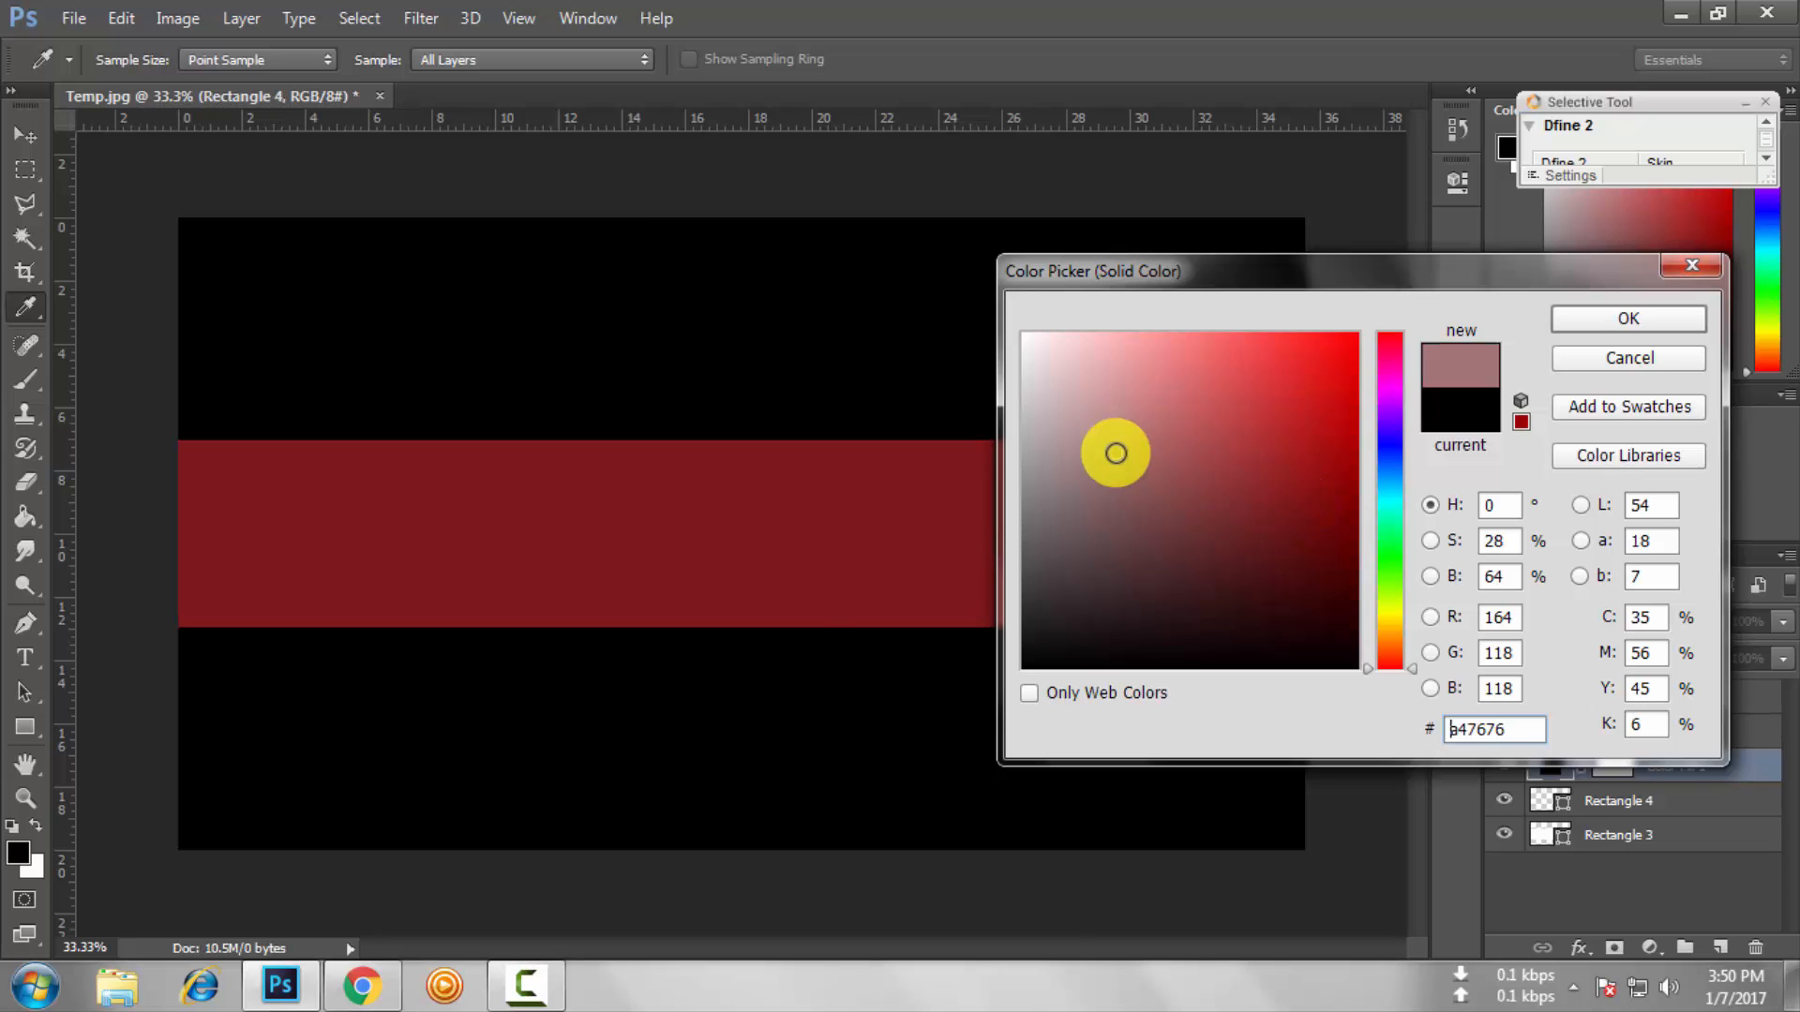
pyautogui.click(1278, 454)
pyautogui.click(1369, 478)
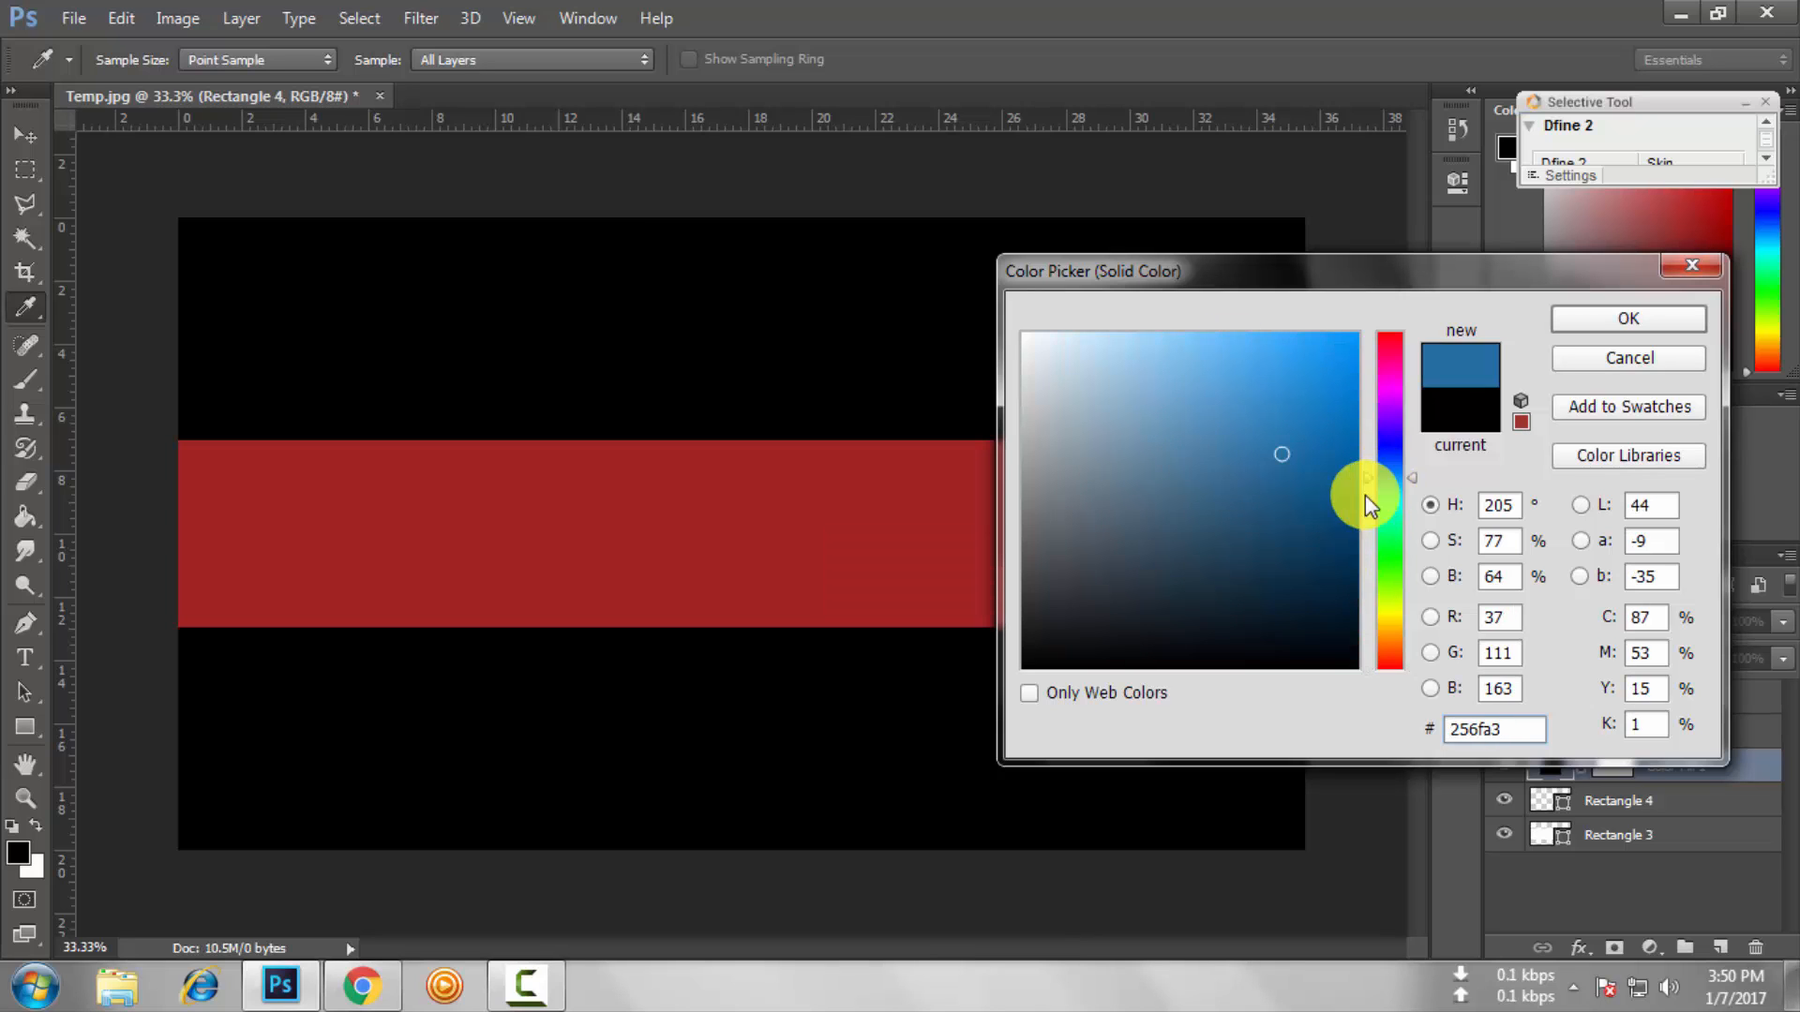
pyautogui.click(1259, 534)
pyautogui.click(1278, 413)
pyautogui.click(1593, 372)
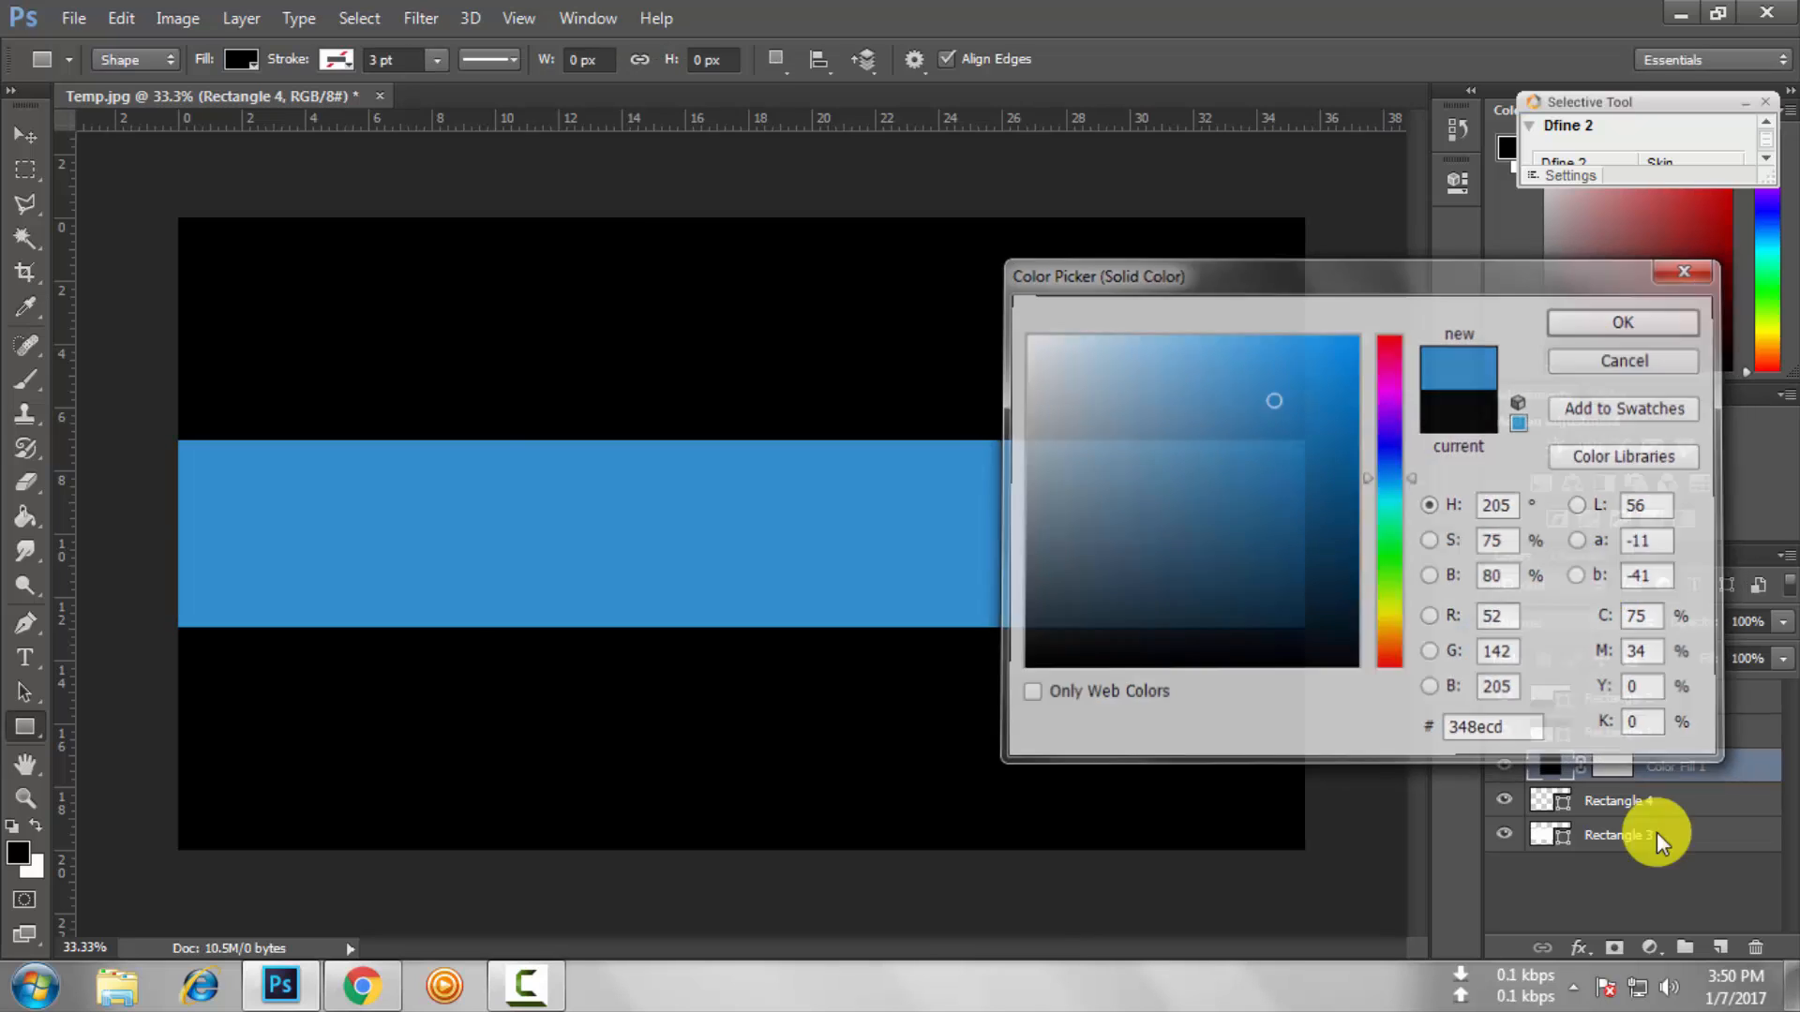
# Try a reversed, dithered radial gradient fill layer at 397% scale over the white band.
pyautogui.click(1655, 950)
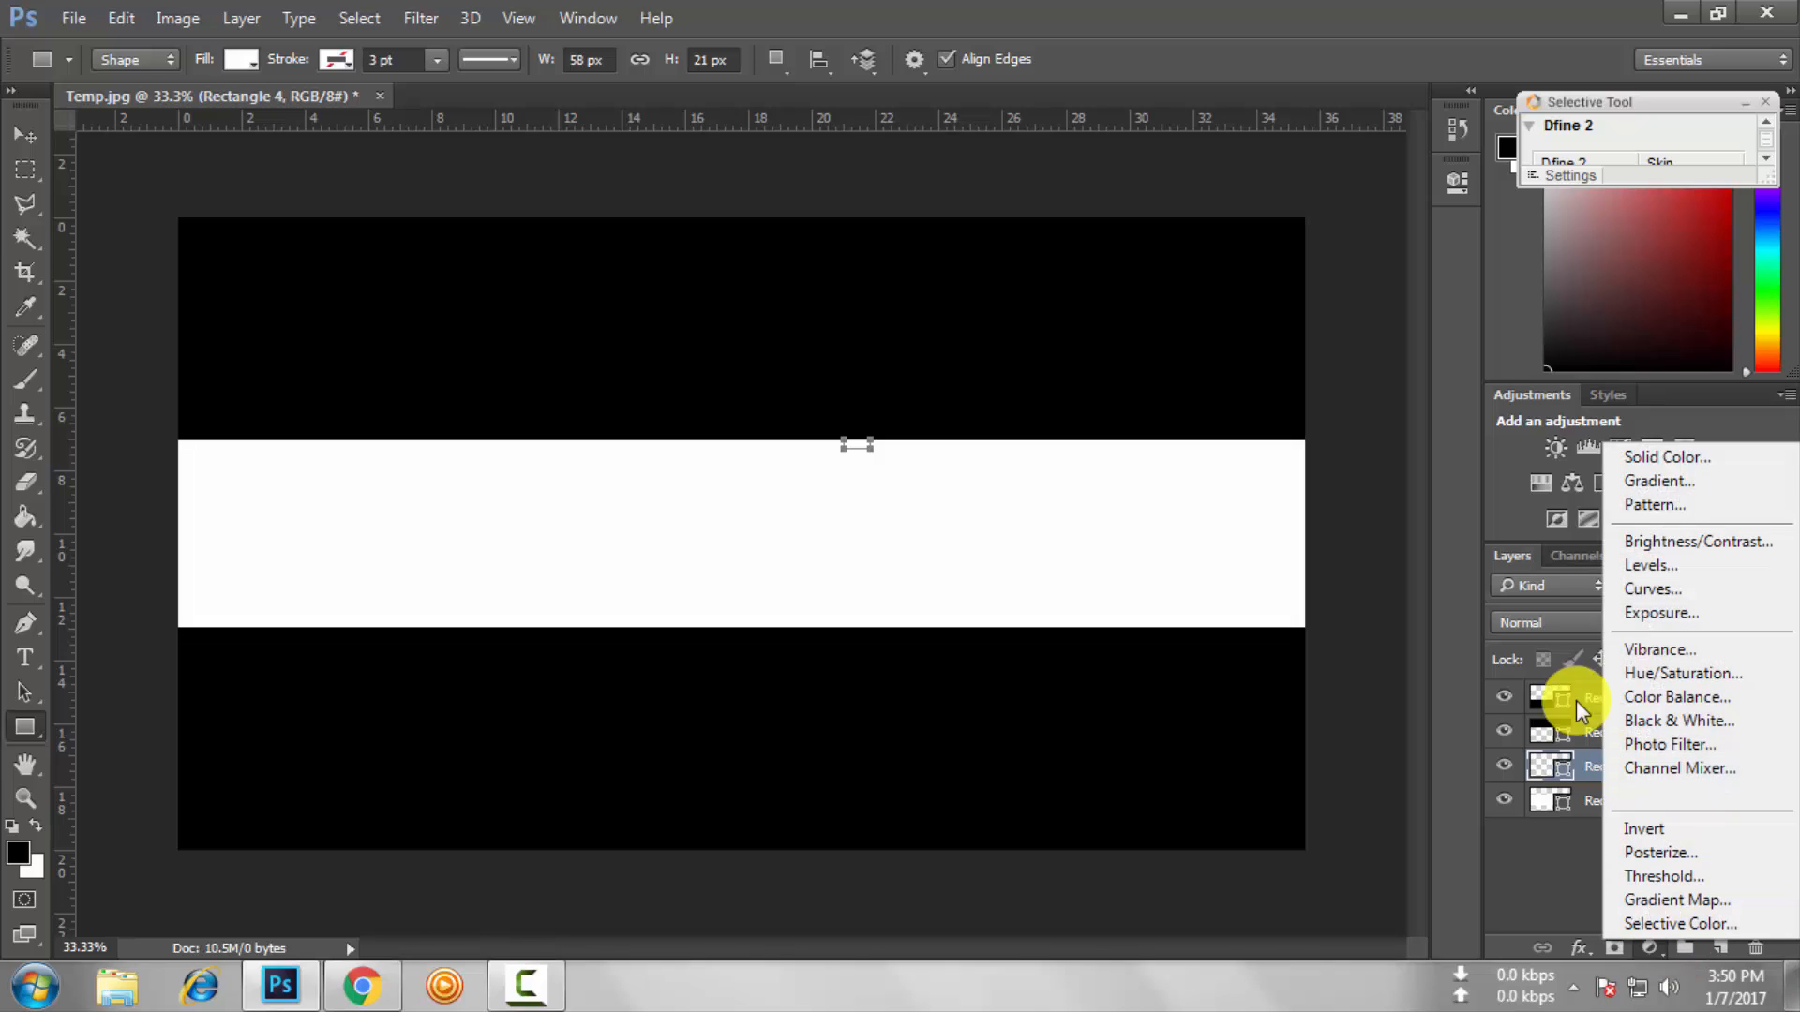
pyautogui.click(1678, 479)
pyautogui.click(1072, 494)
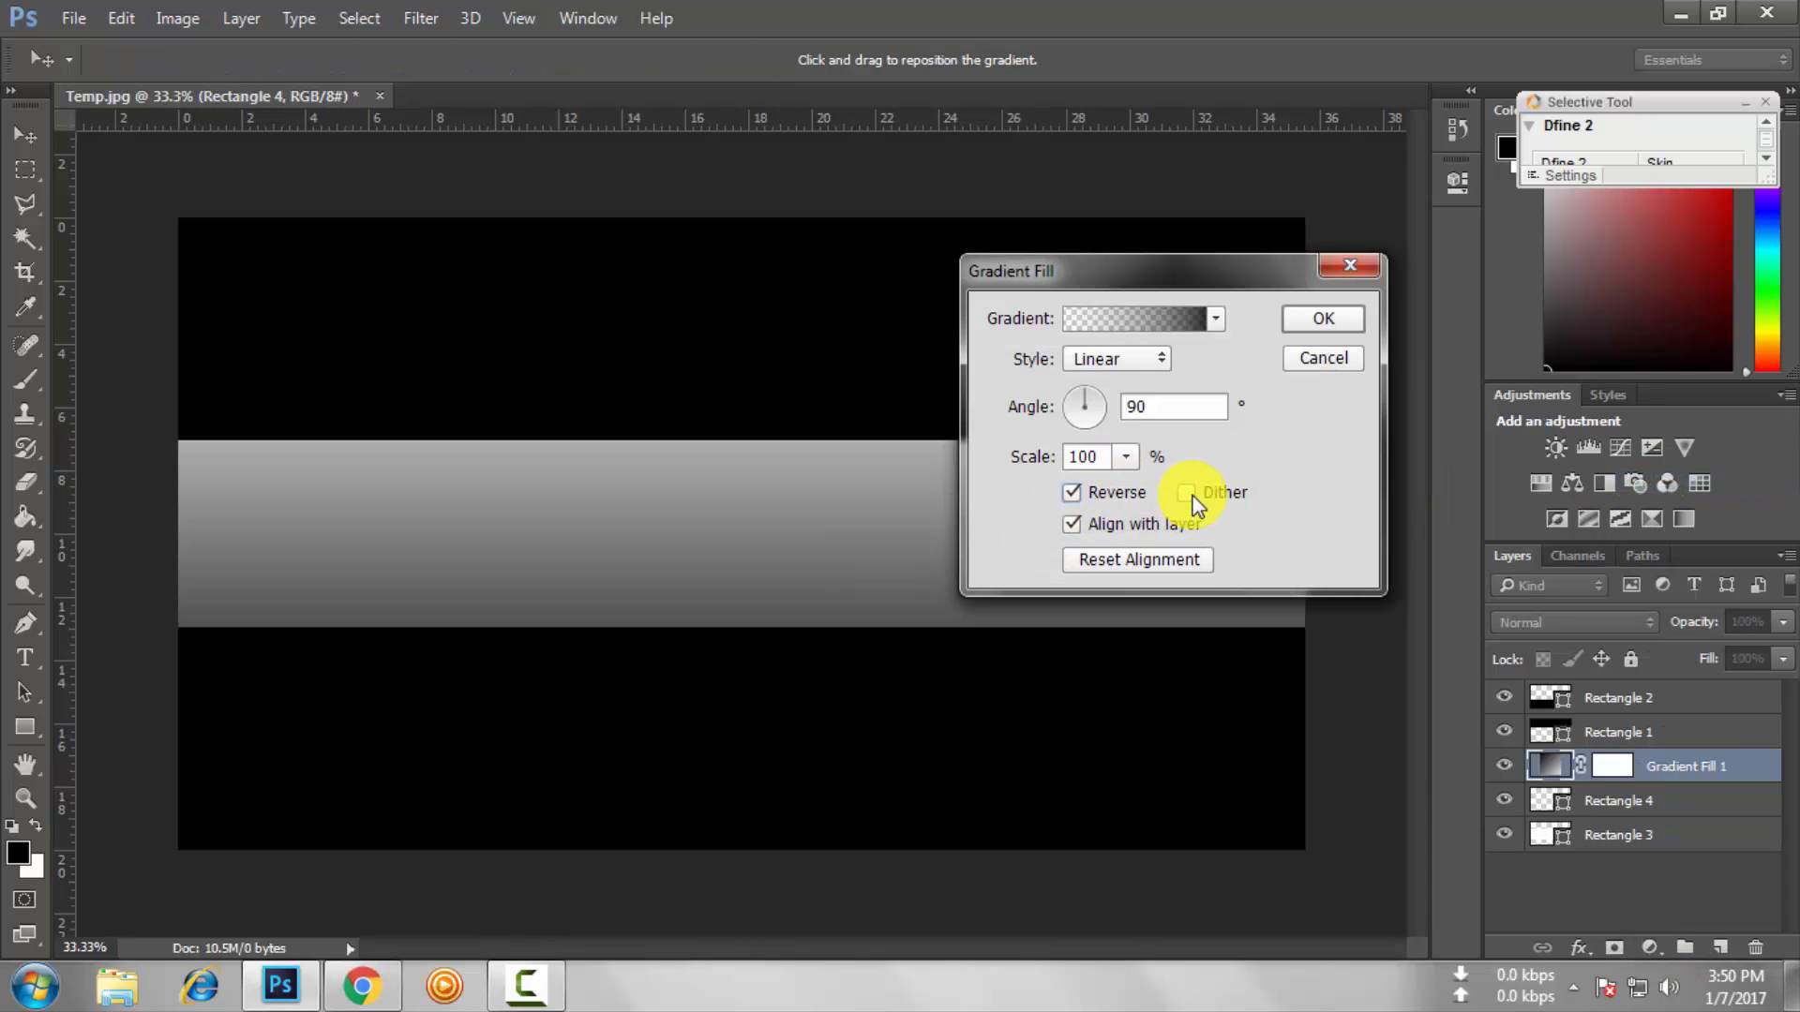
pyautogui.click(1187, 493)
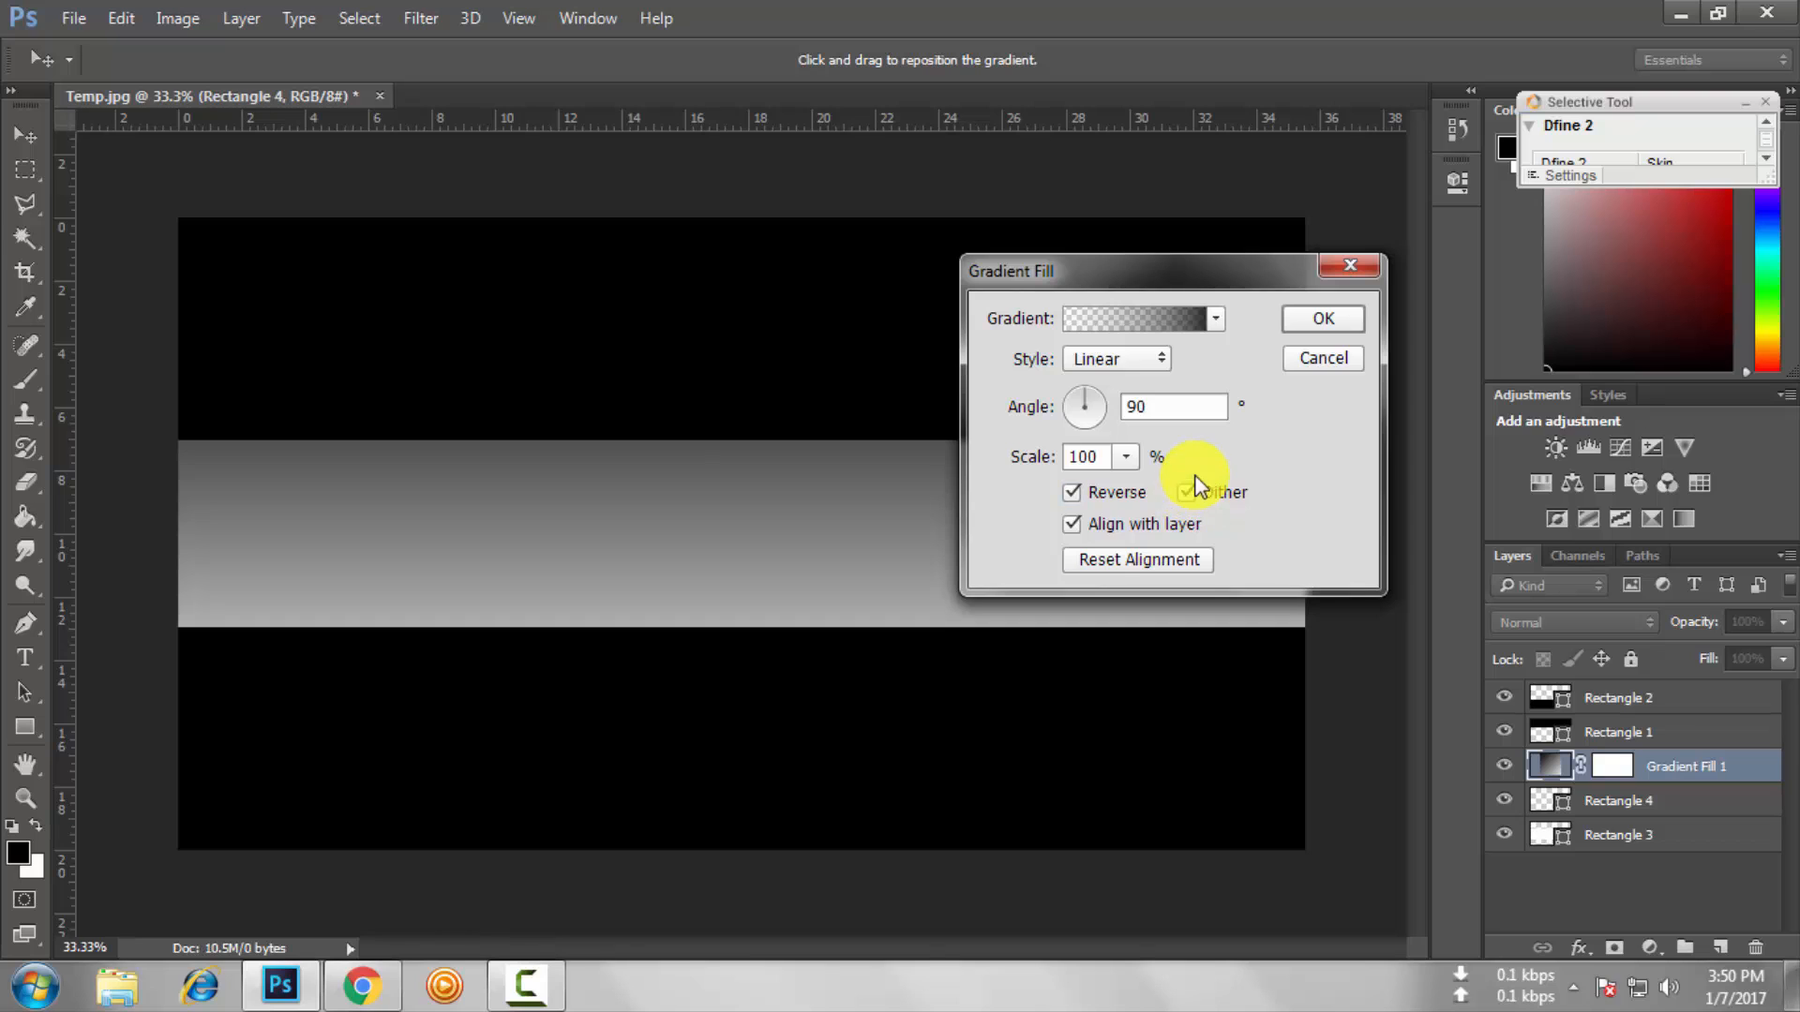
pyautogui.click(1125, 366)
pyautogui.click(1129, 404)
pyautogui.click(1125, 458)
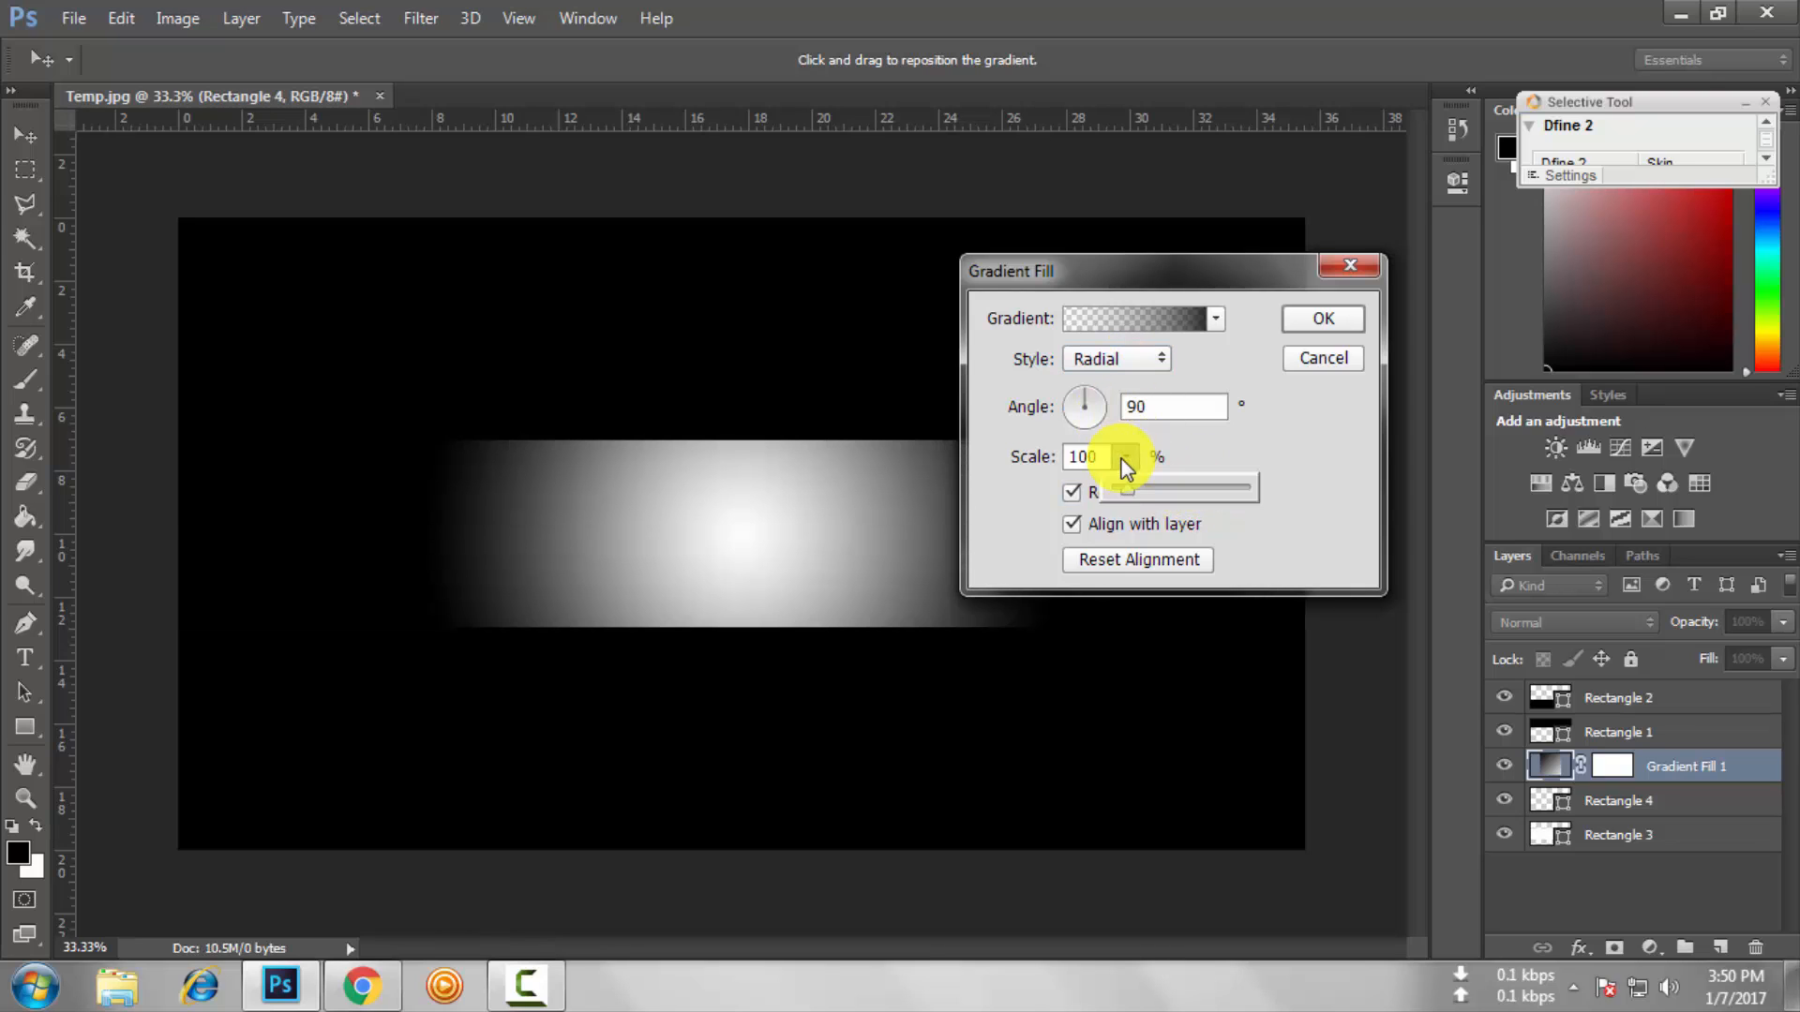
pyautogui.moveTo(1161, 491); pyautogui.dragTo(1168, 493)
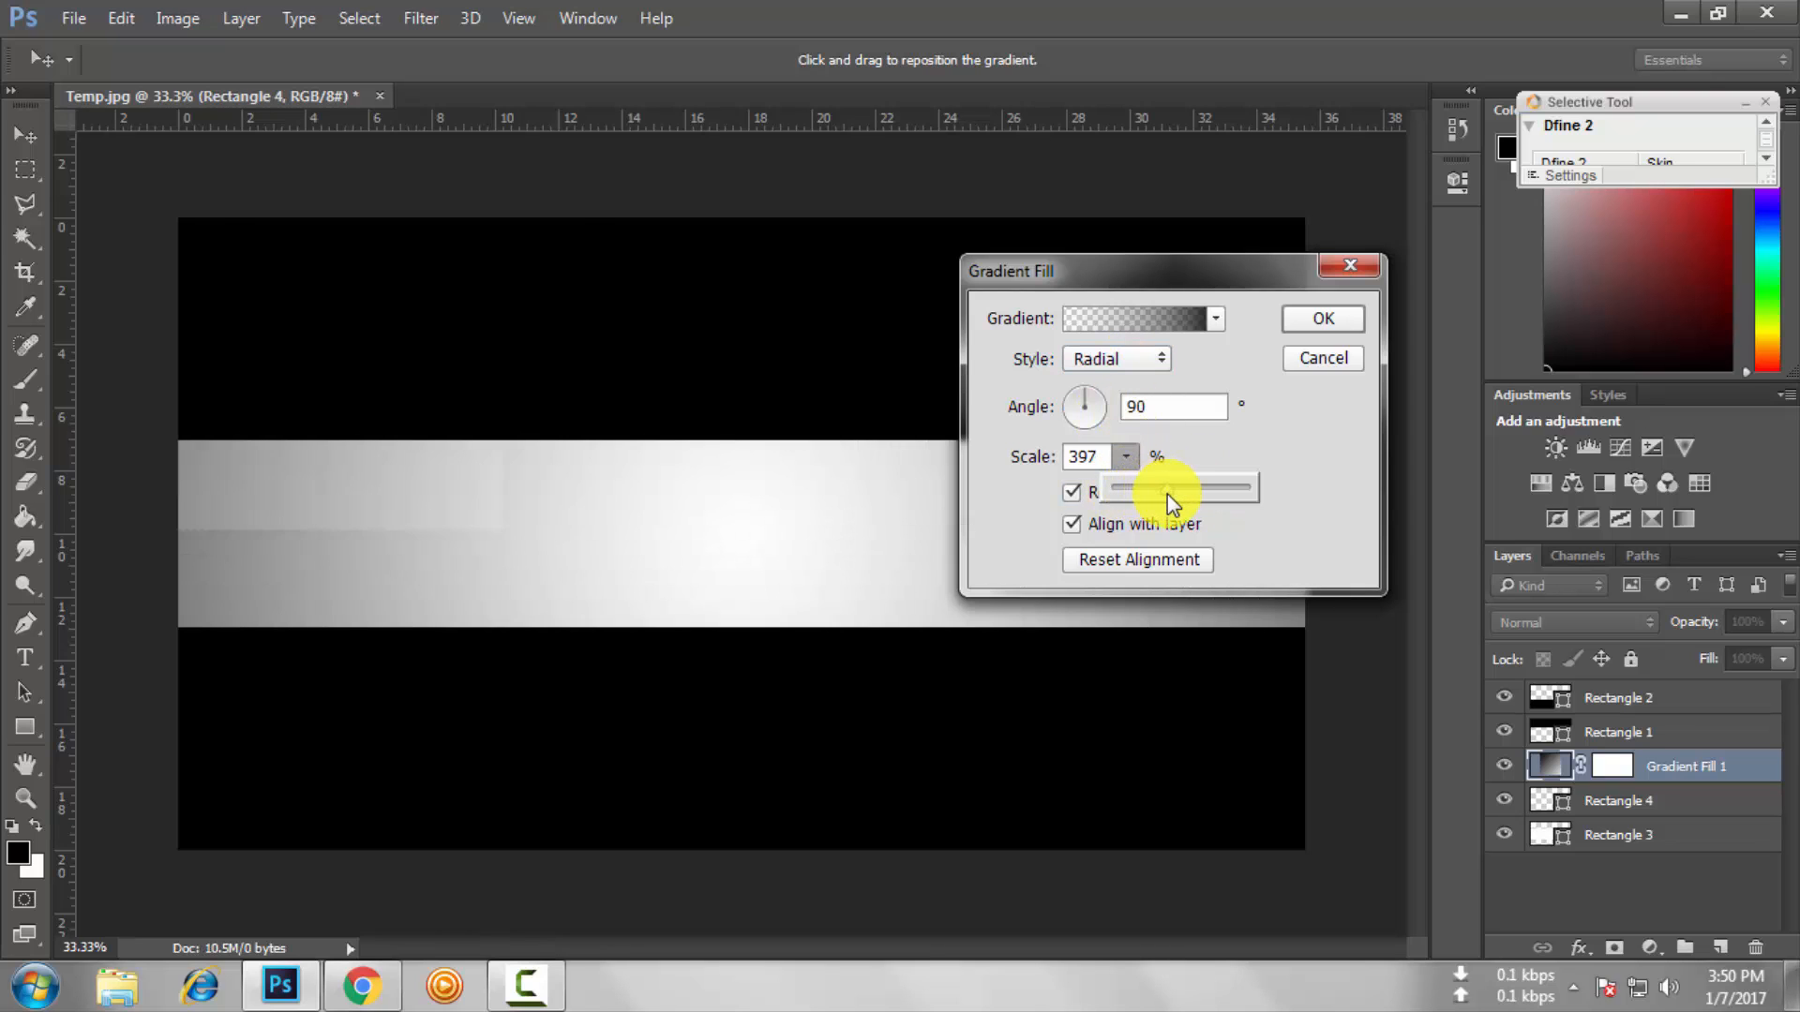
pyautogui.click(1322, 318)
pyautogui.press('Delete')
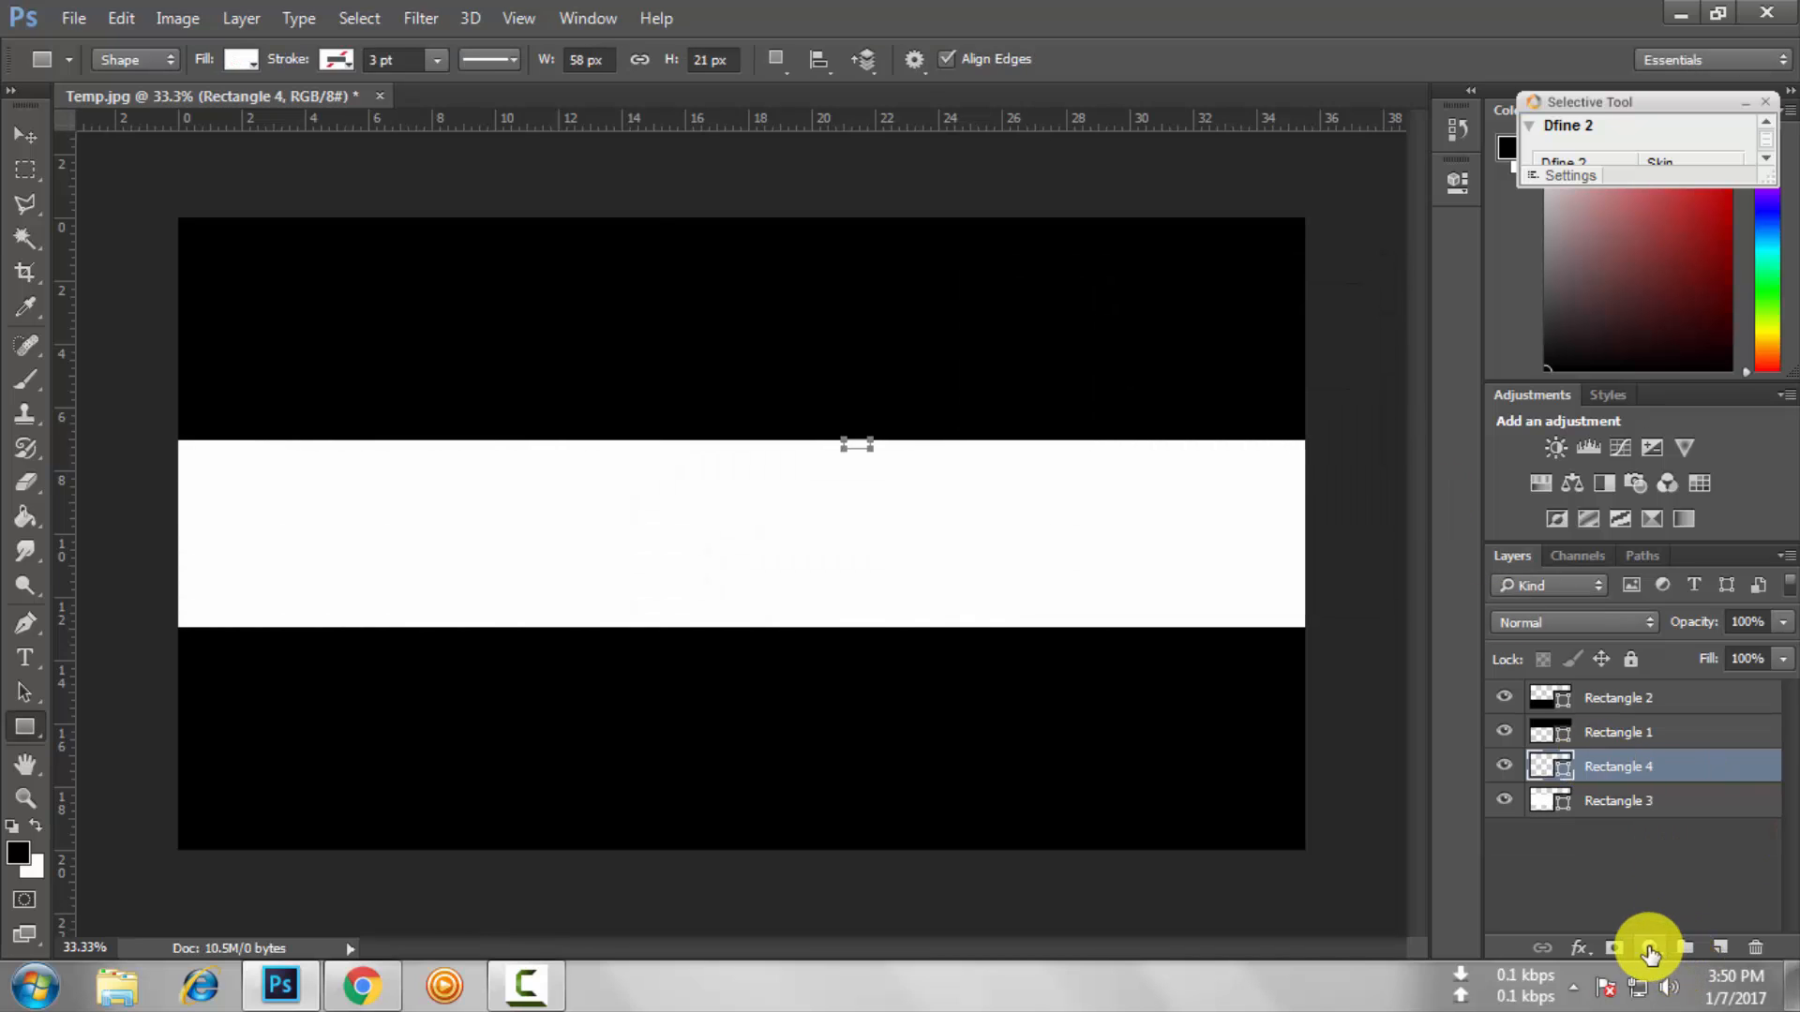
# Try several of the available patterns in a pattern fill layer over the white band.
pyautogui.click(1650, 950)
pyautogui.click(1647, 506)
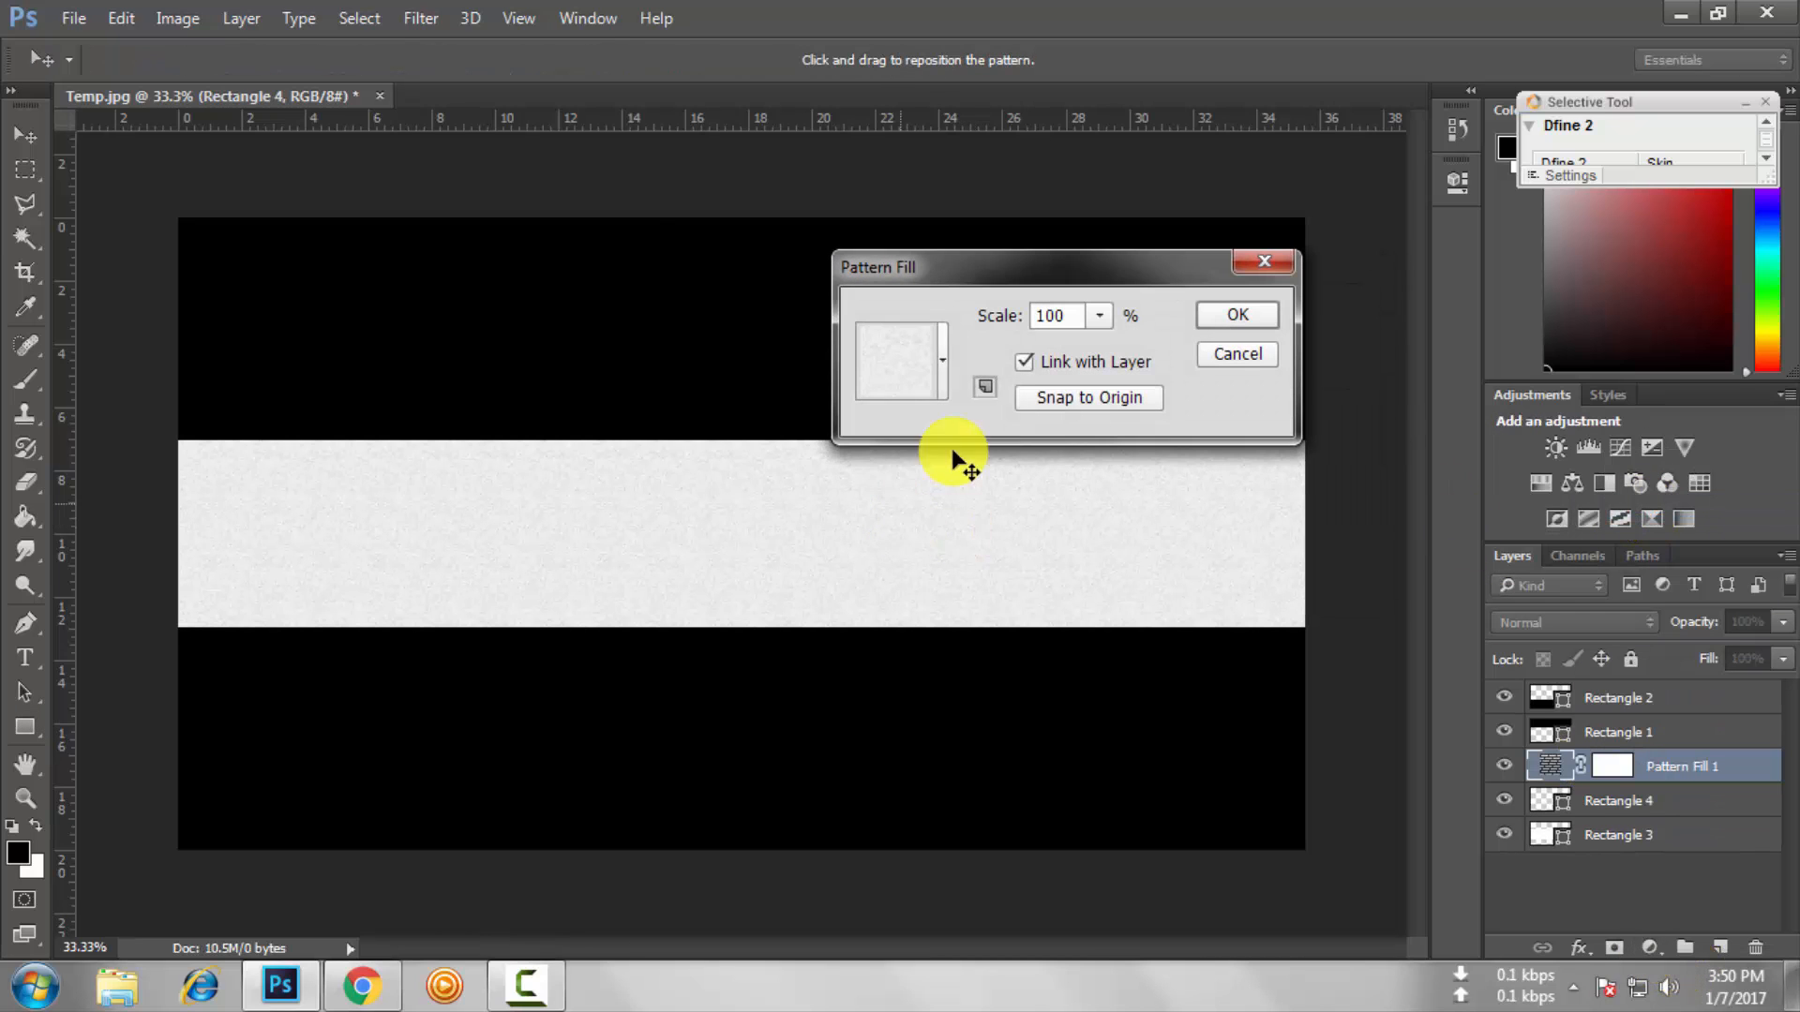
pyautogui.click(941, 384)
pyautogui.click(839, 447)
pyautogui.click(987, 446)
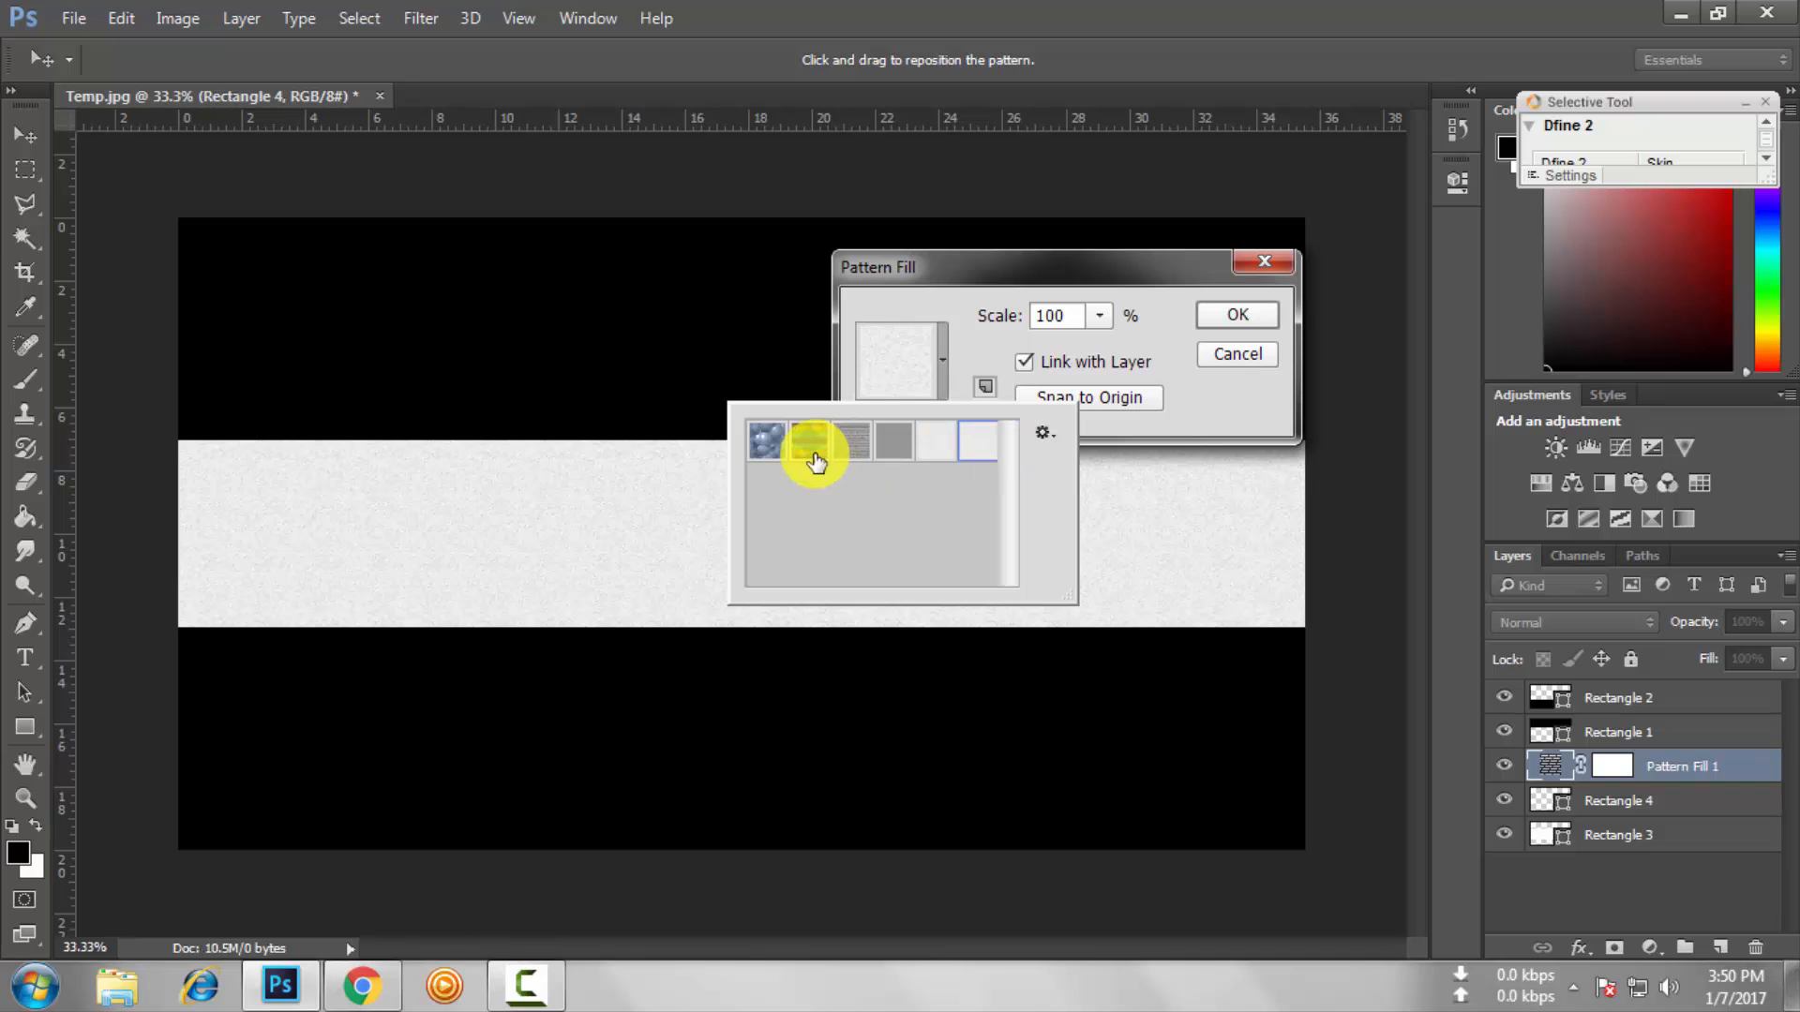
pyautogui.click(814, 455)
pyautogui.click(853, 443)
pyautogui.click(945, 446)
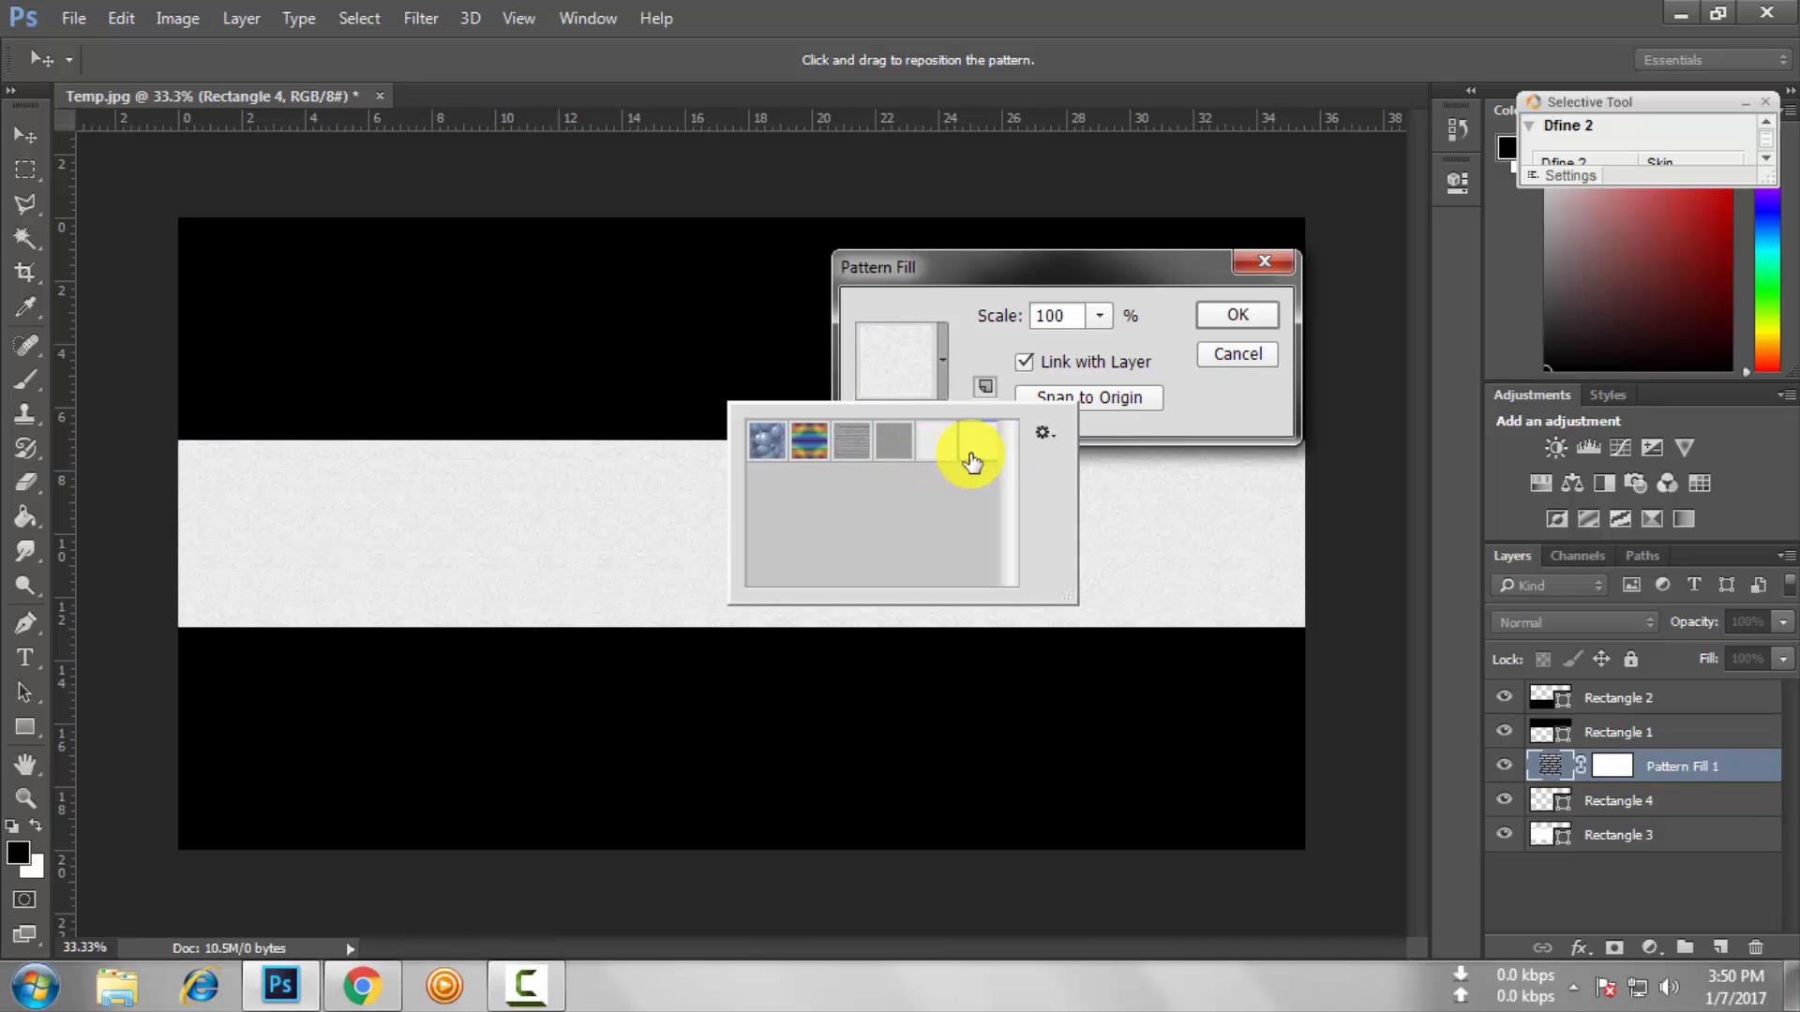
pyautogui.click(1209, 353)
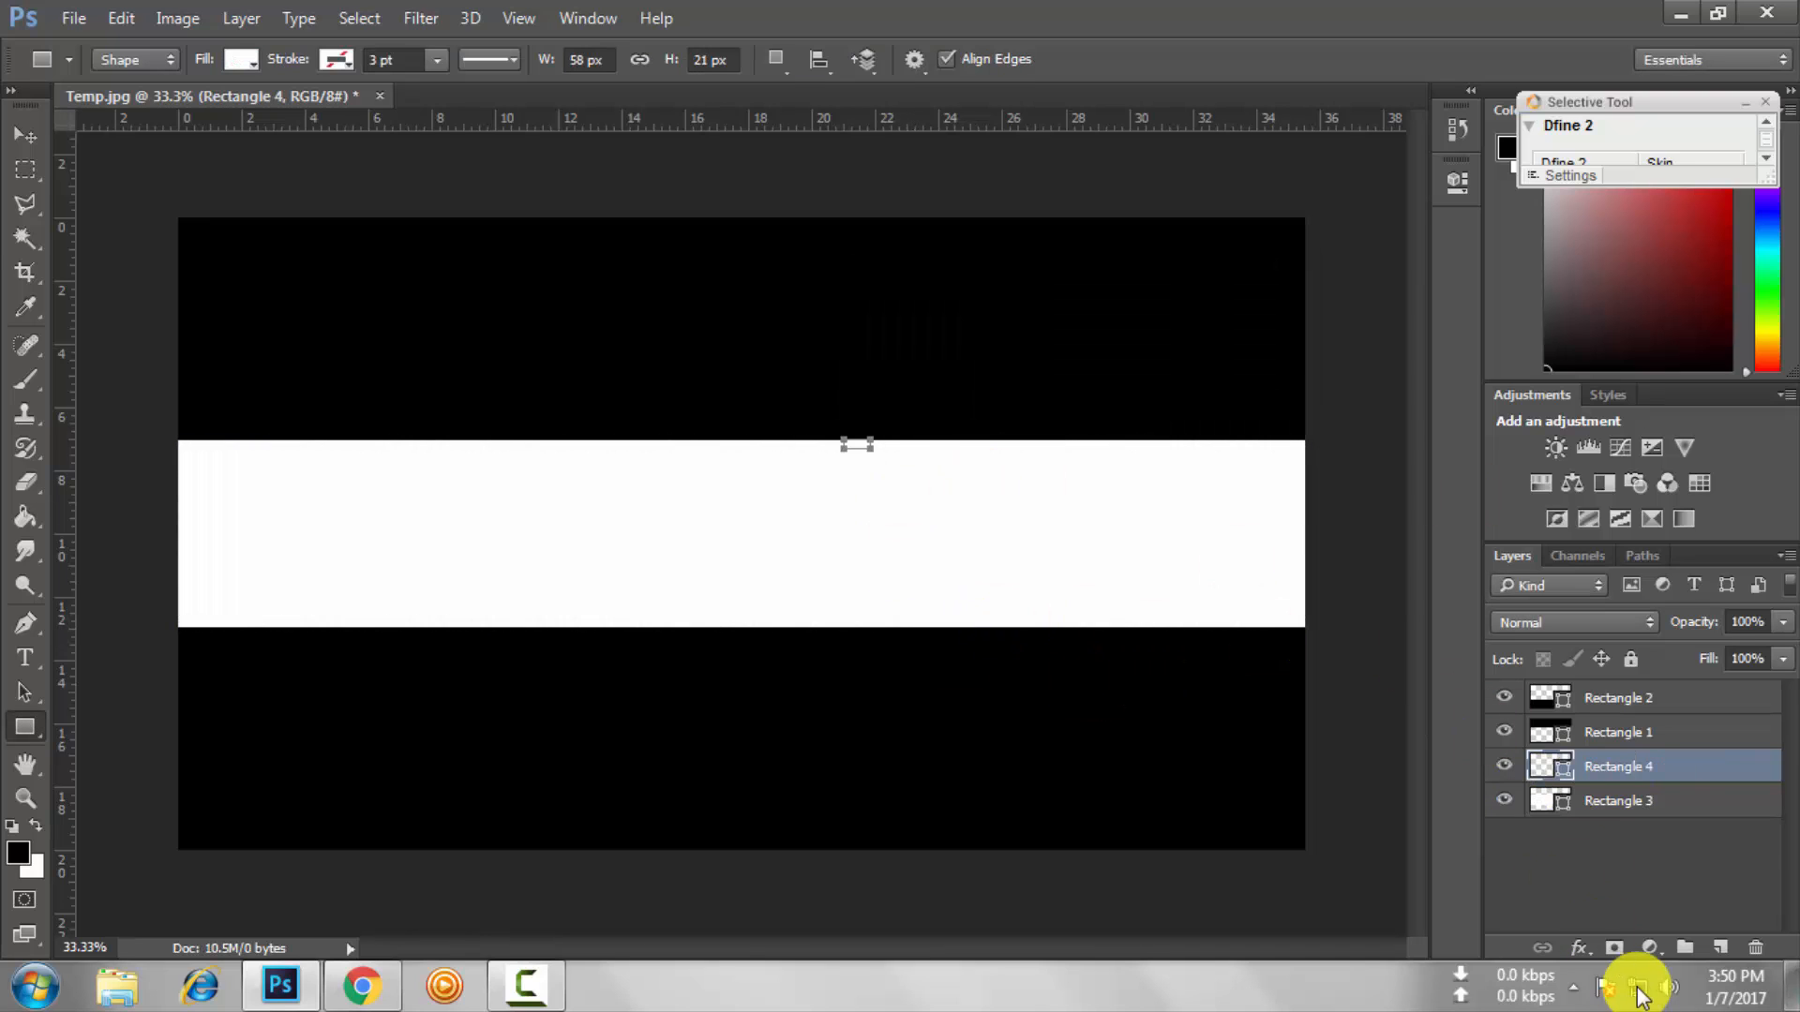
# Add a gradient fill layer above Rectangle 4, reversed, with Radial style and 426% scale.
pyautogui.click(1649, 947)
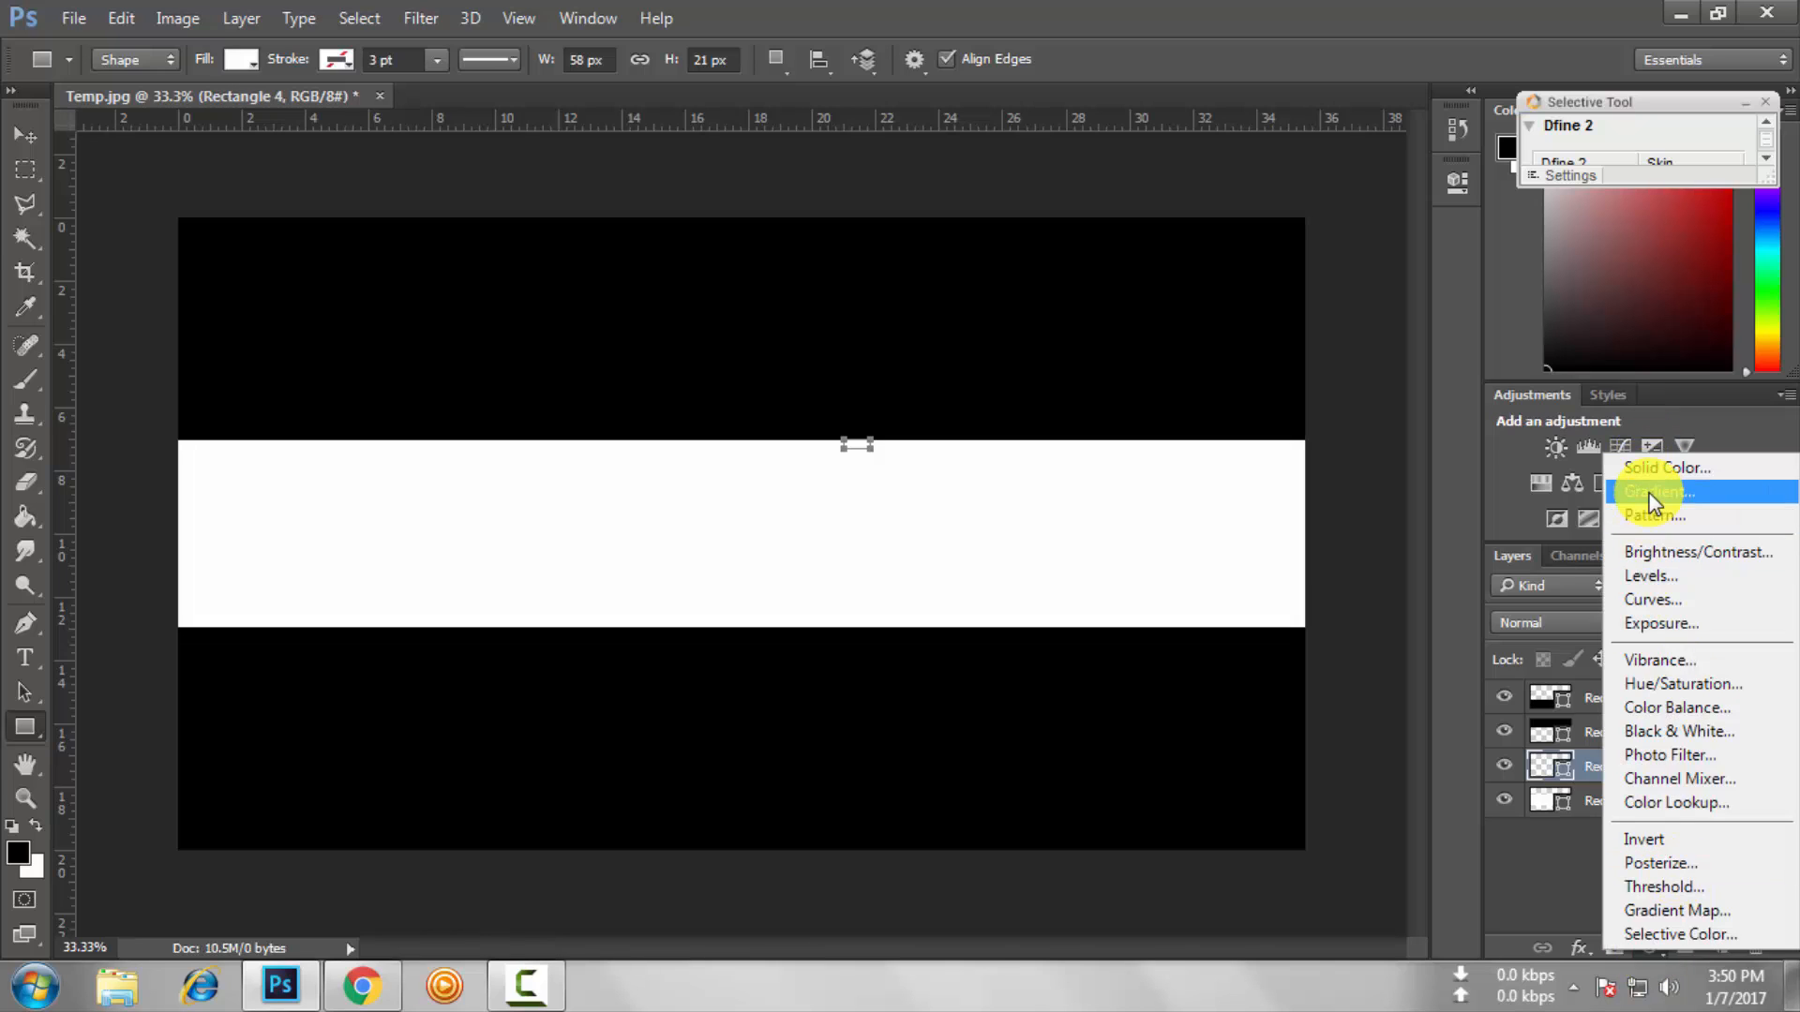
pyautogui.click(1650, 492)
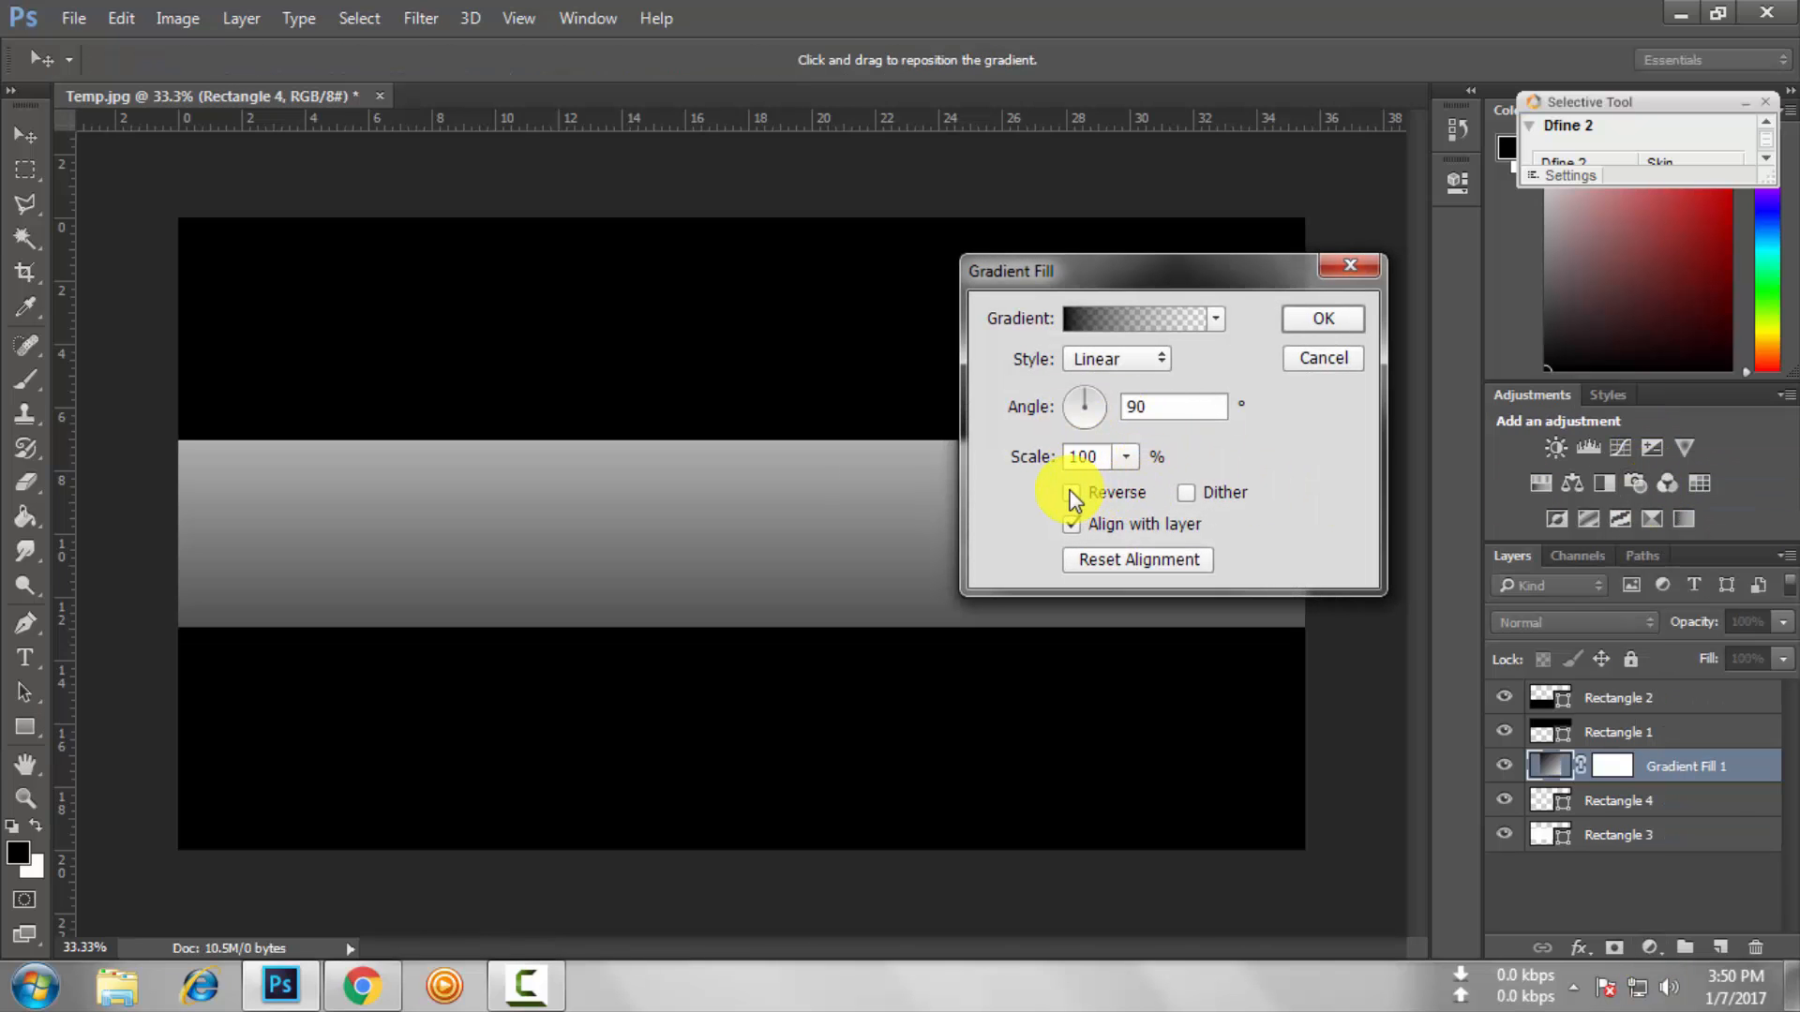
pyautogui.click(1071, 493)
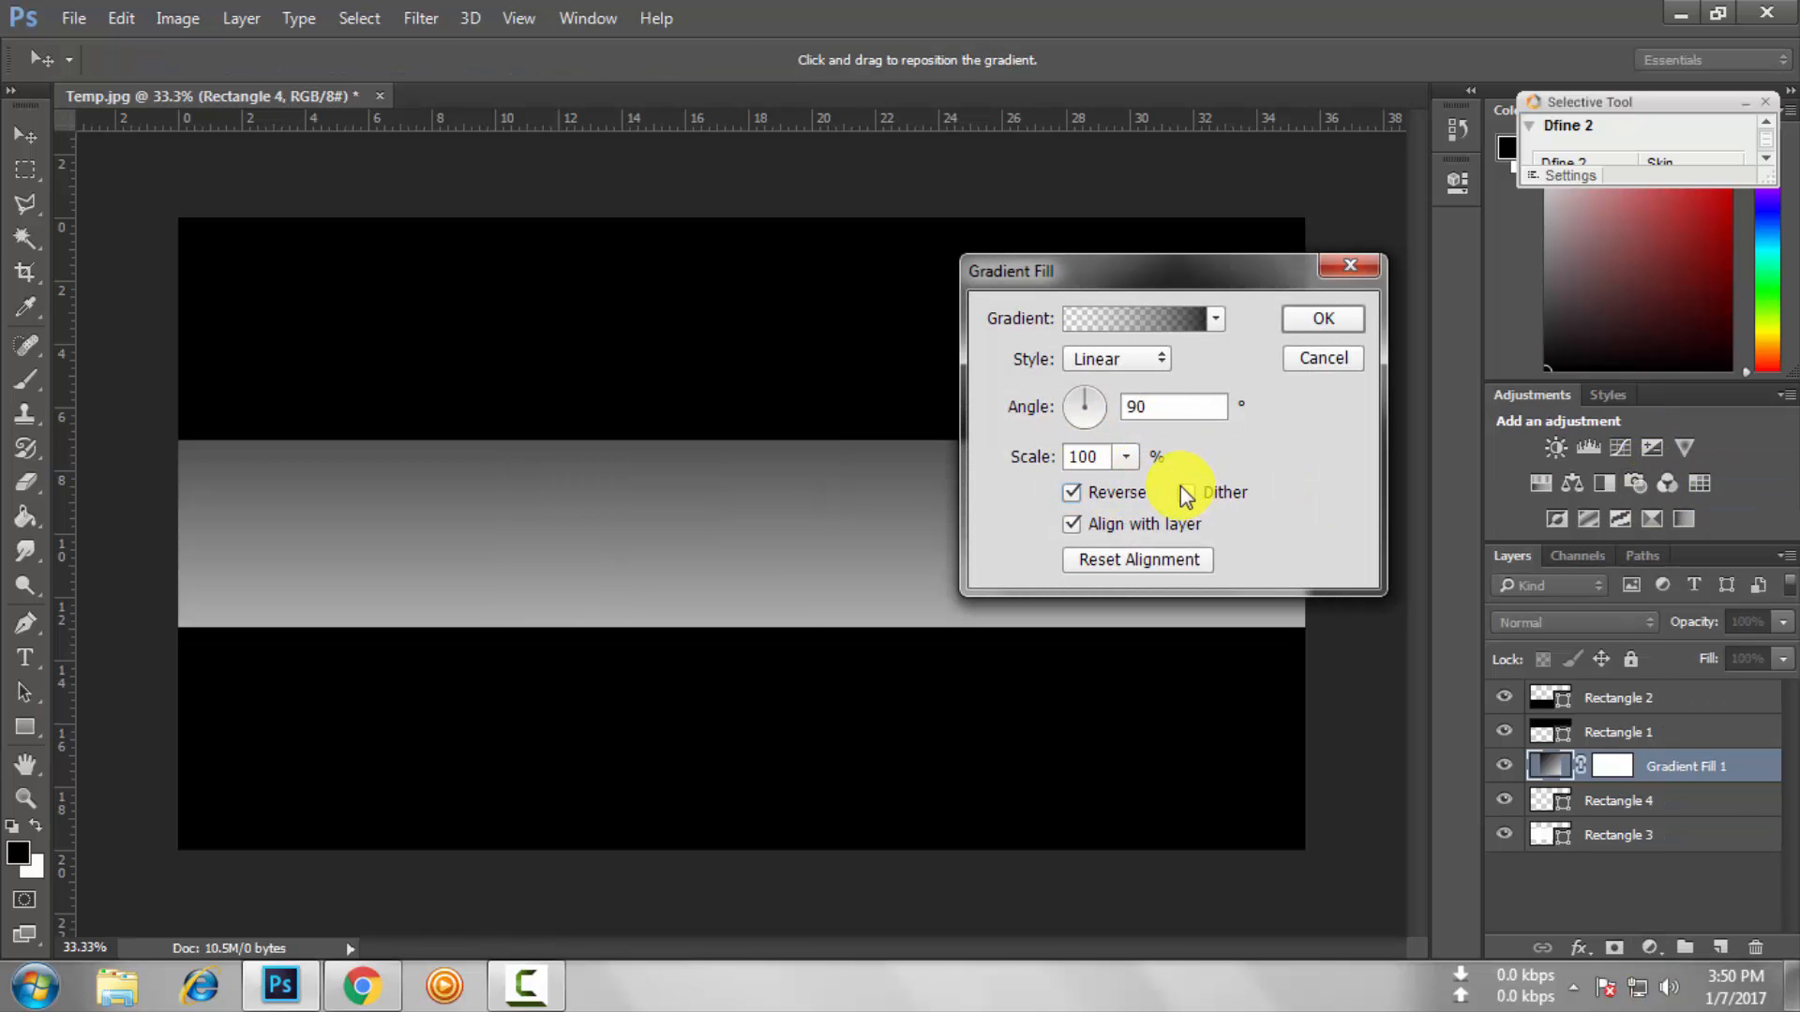
pyautogui.click(1118, 364)
pyautogui.click(1120, 397)
pyautogui.click(1162, 494)
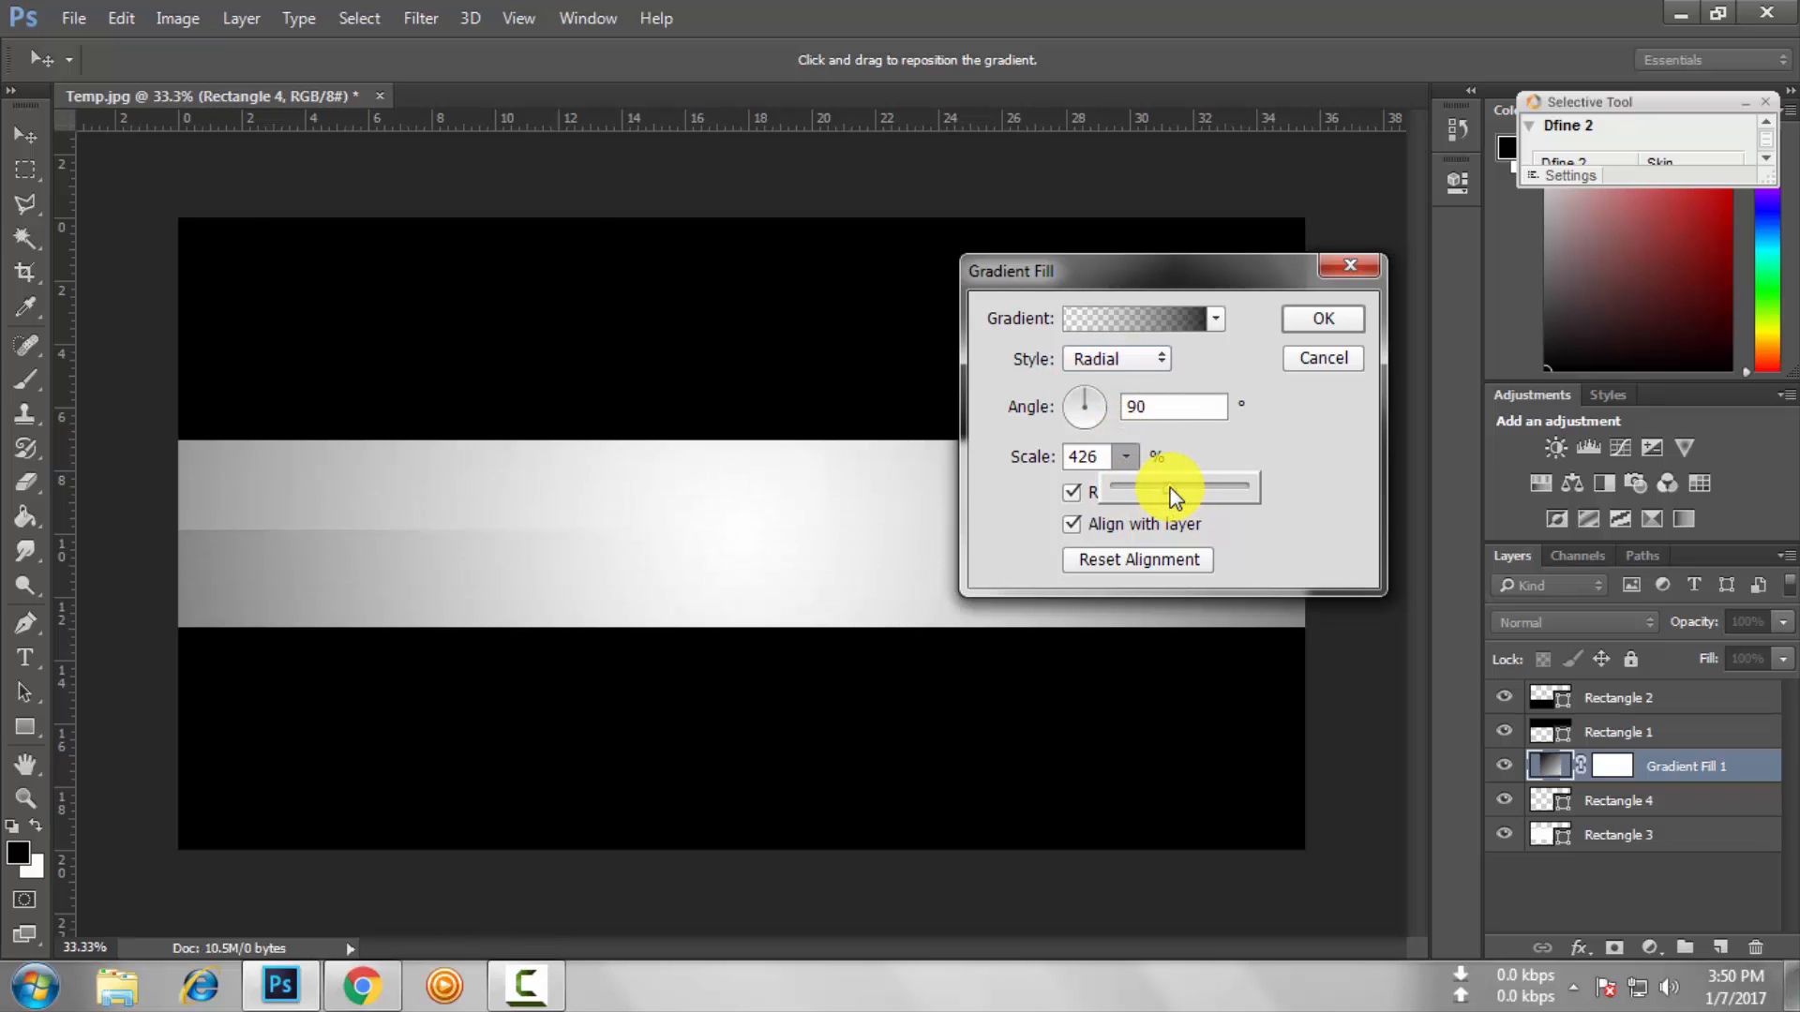
pyautogui.click(1323, 319)
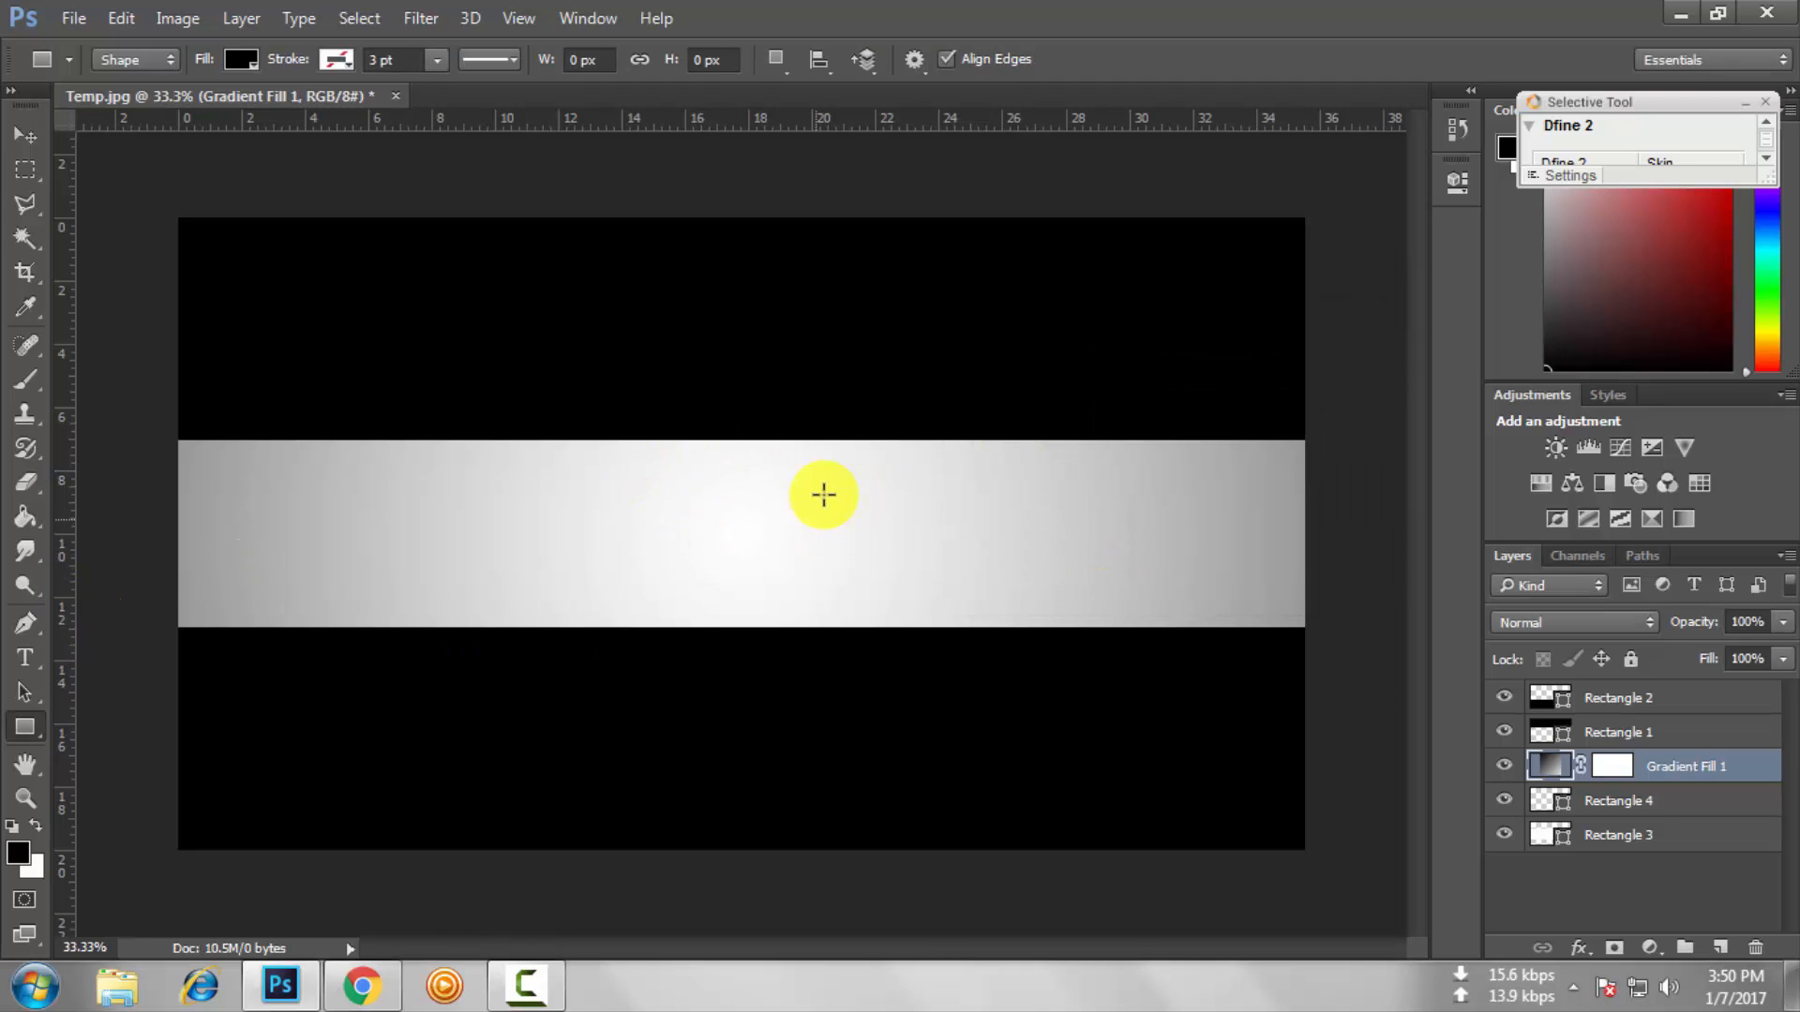
# Add a new layer above the gradient fill and draw a paragraph text box across the middle of the band.
pyautogui.click(1720, 946)
pyautogui.click(24, 656)
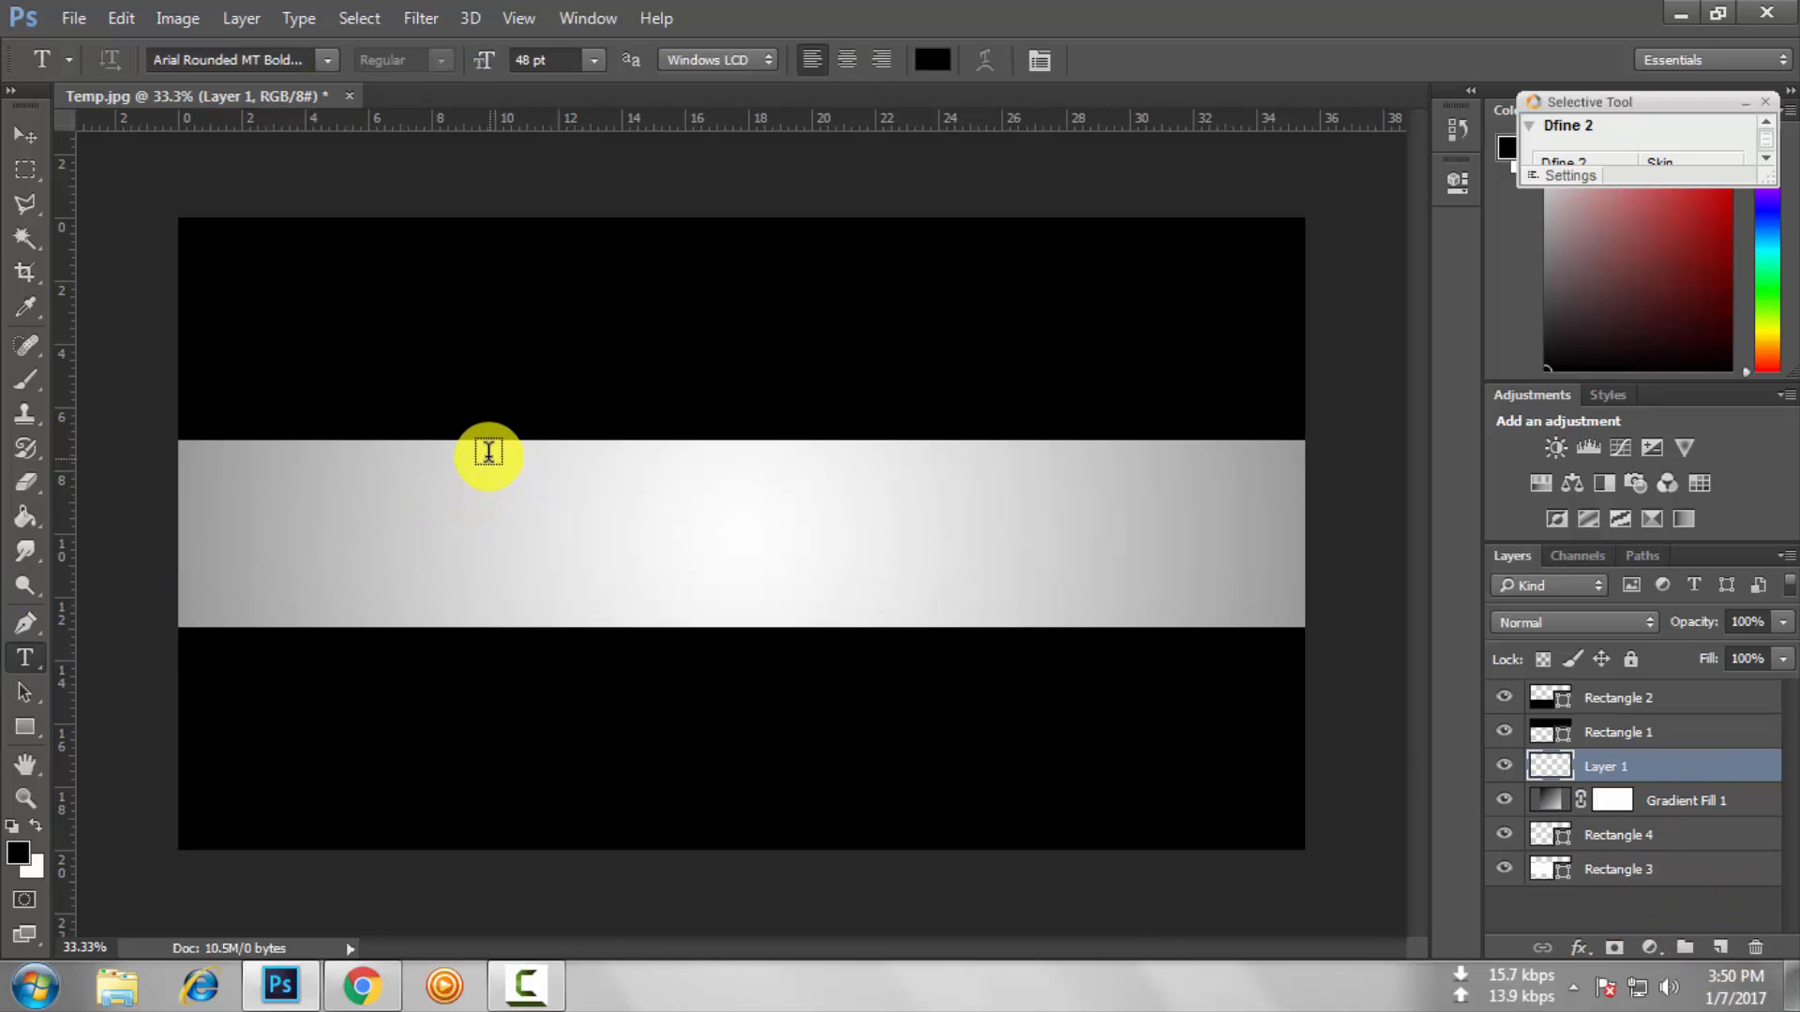
pyautogui.moveTo(485, 462); pyautogui.dragTo(1001, 551)
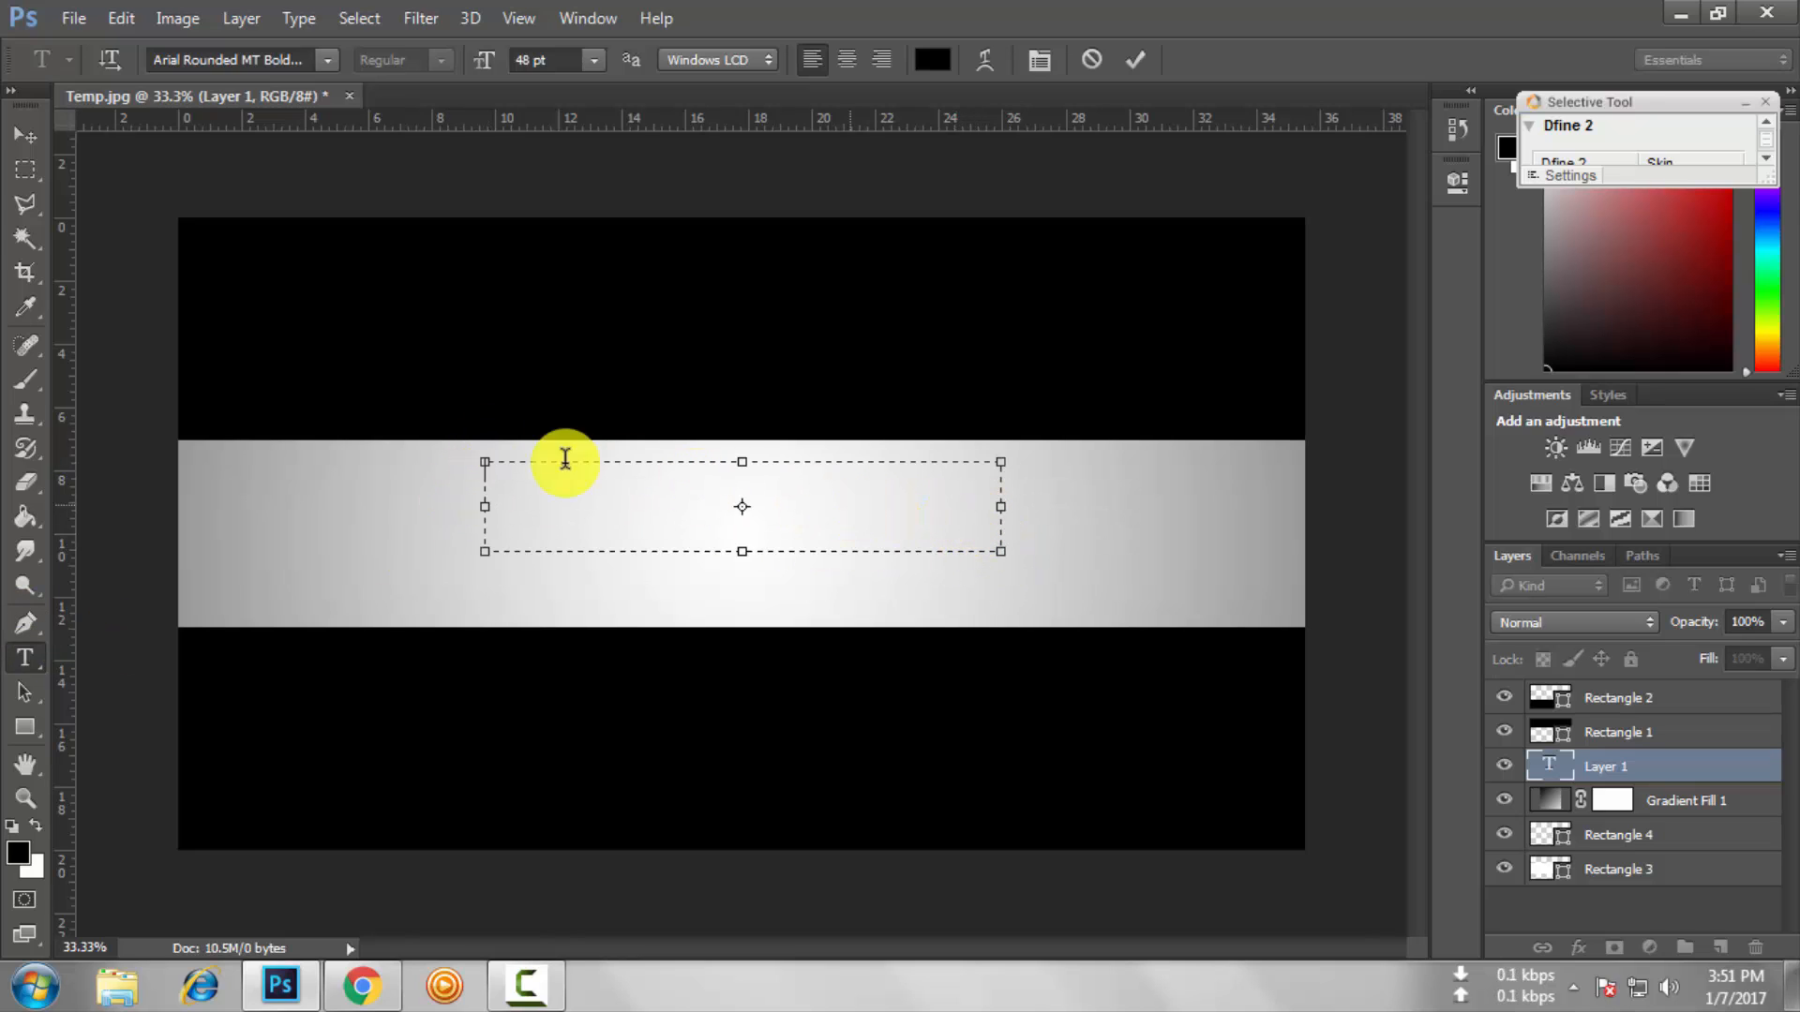
# Choose Arial Rounded MT Bold Regular as the font for the text box.
pyautogui.click(326, 63)
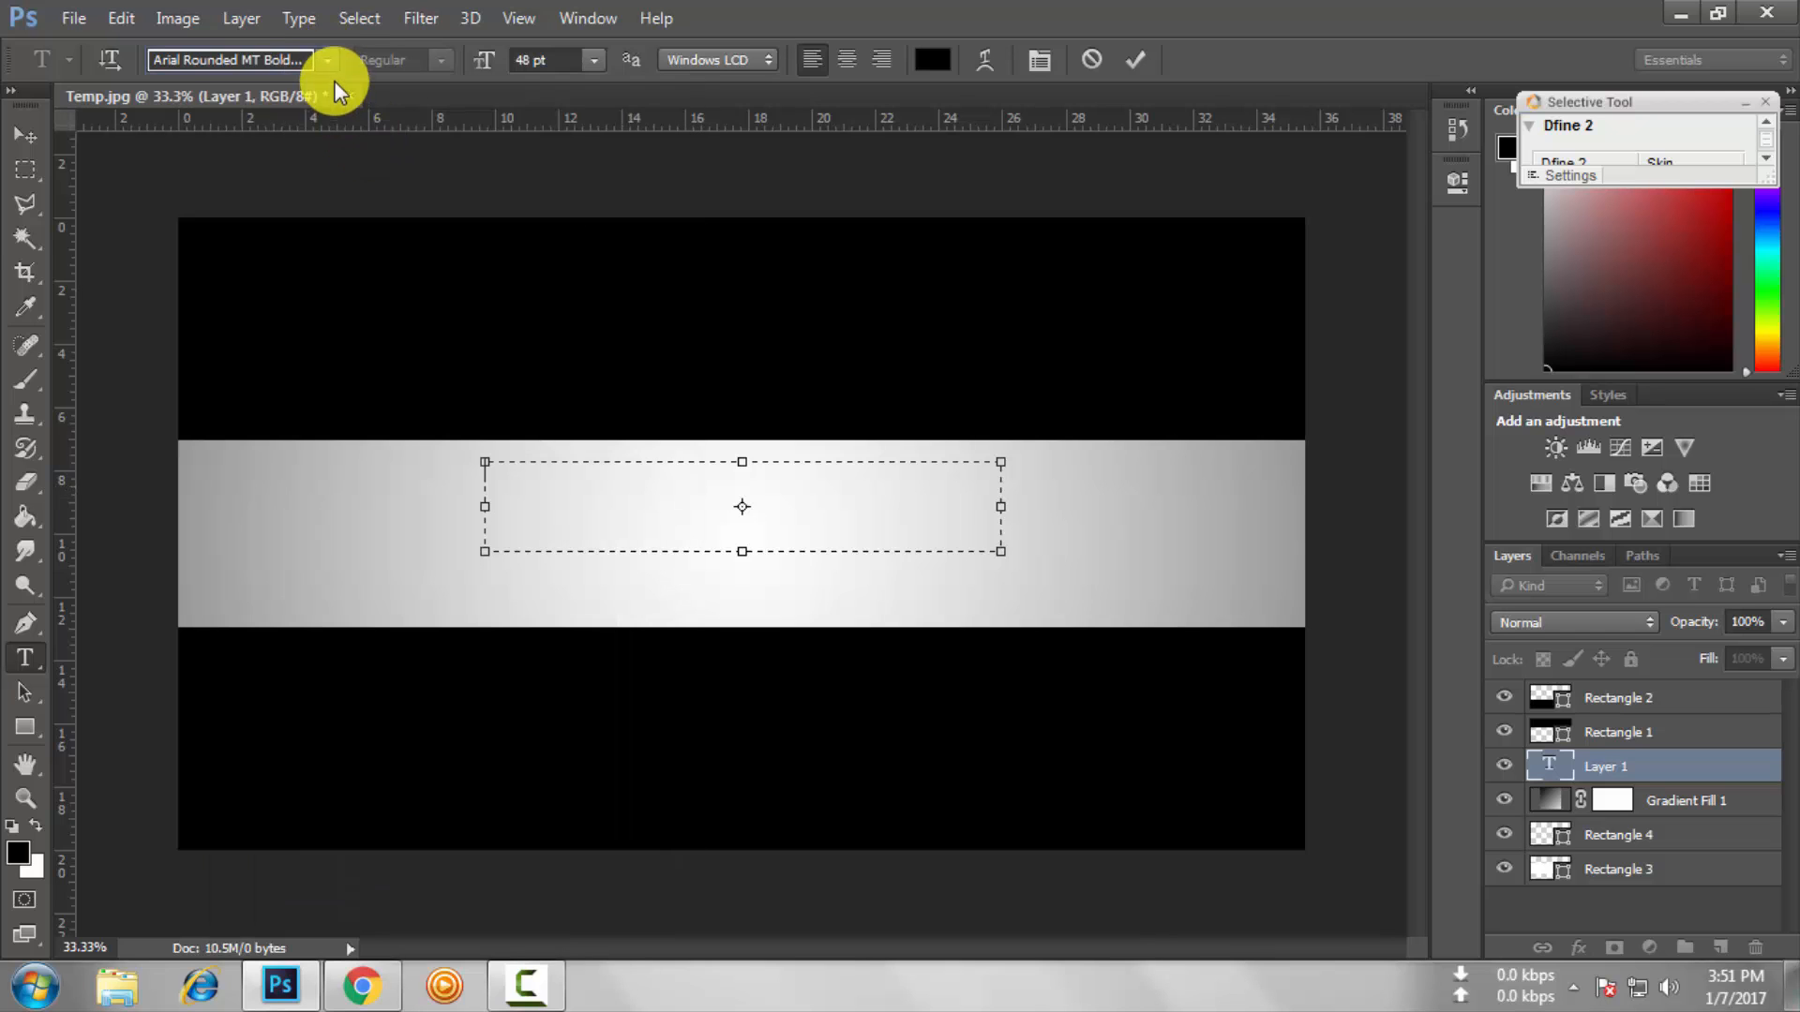
pyautogui.click(330, 62)
pyautogui.click(326, 60)
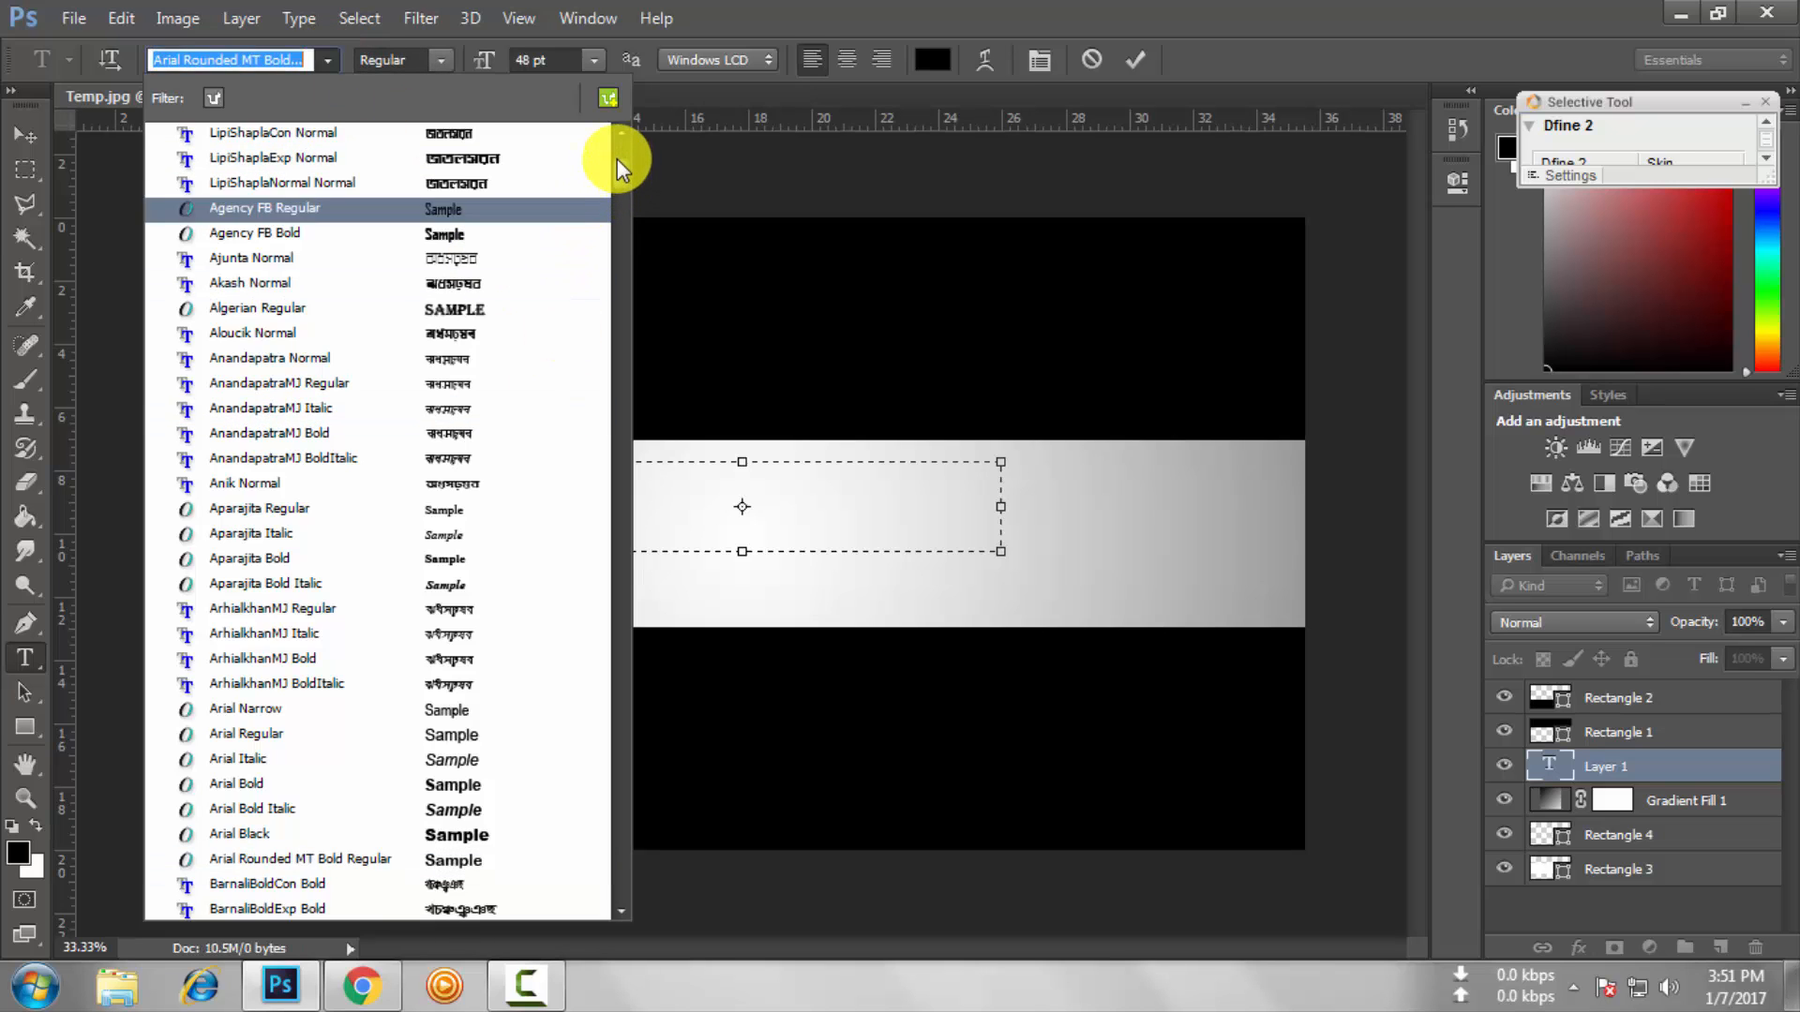
pyautogui.moveTo(616, 159); pyautogui.dragTo(621, 190)
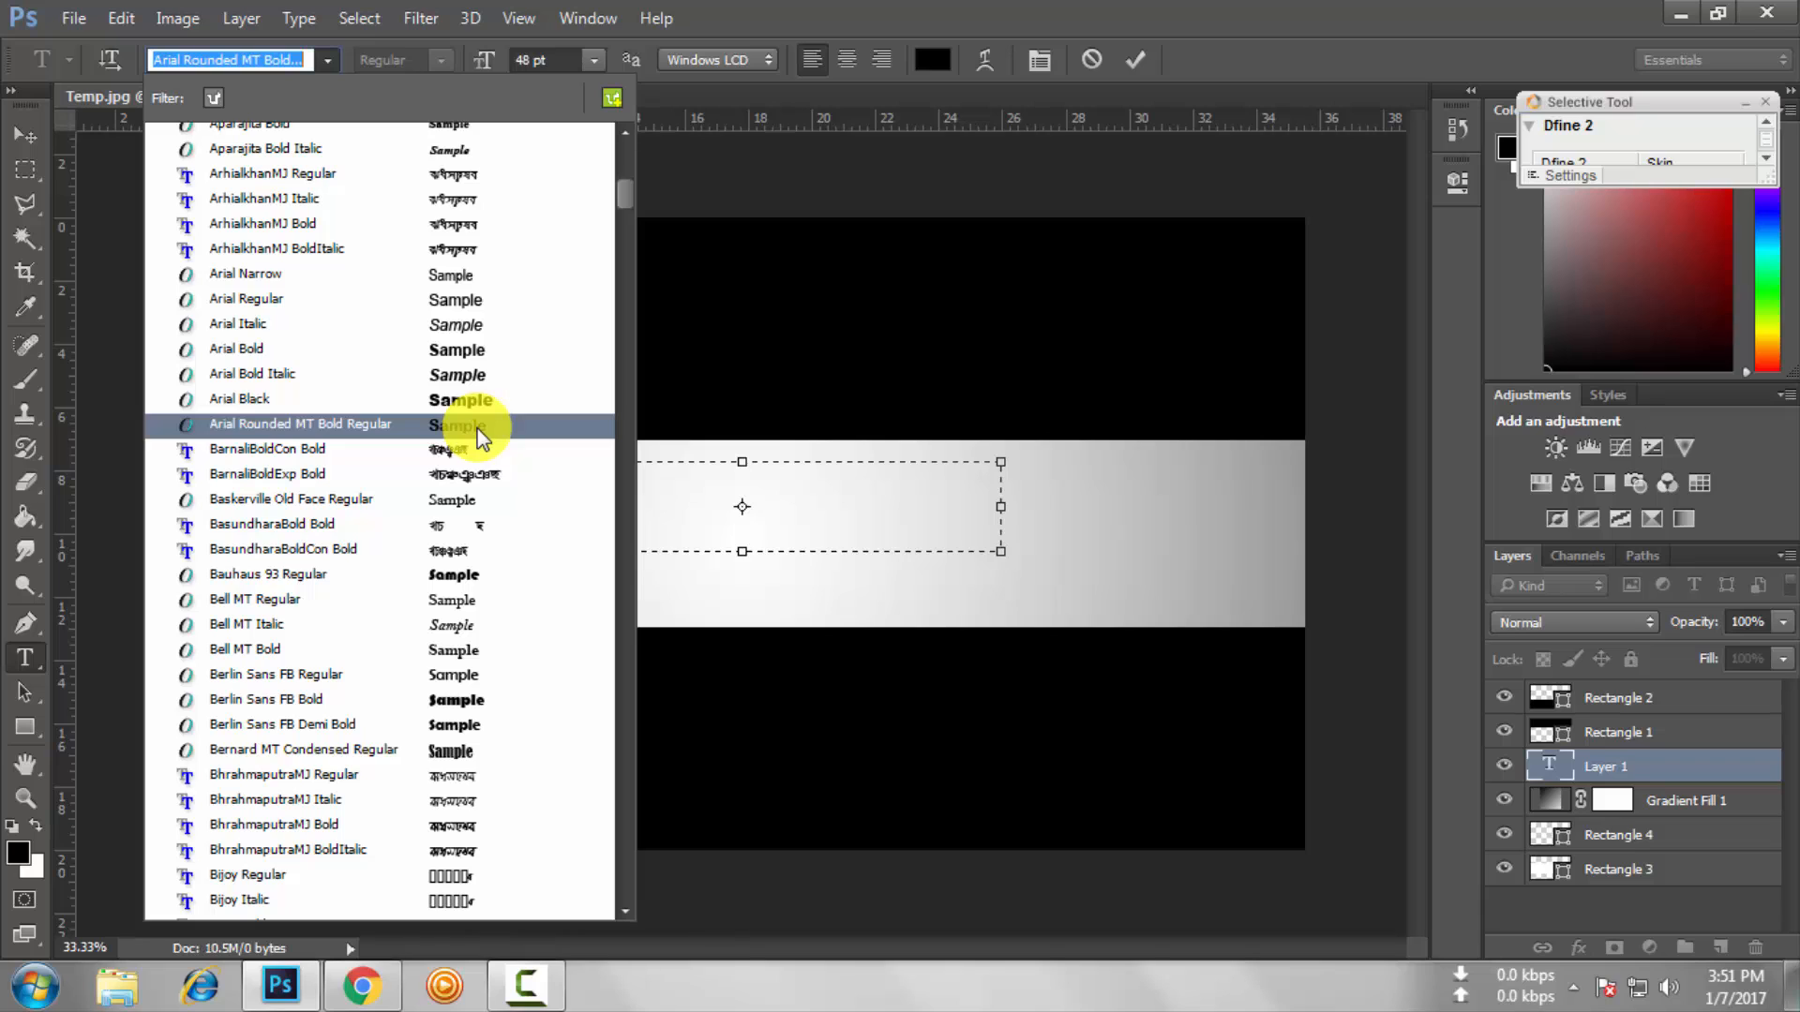
pyautogui.click(481, 426)
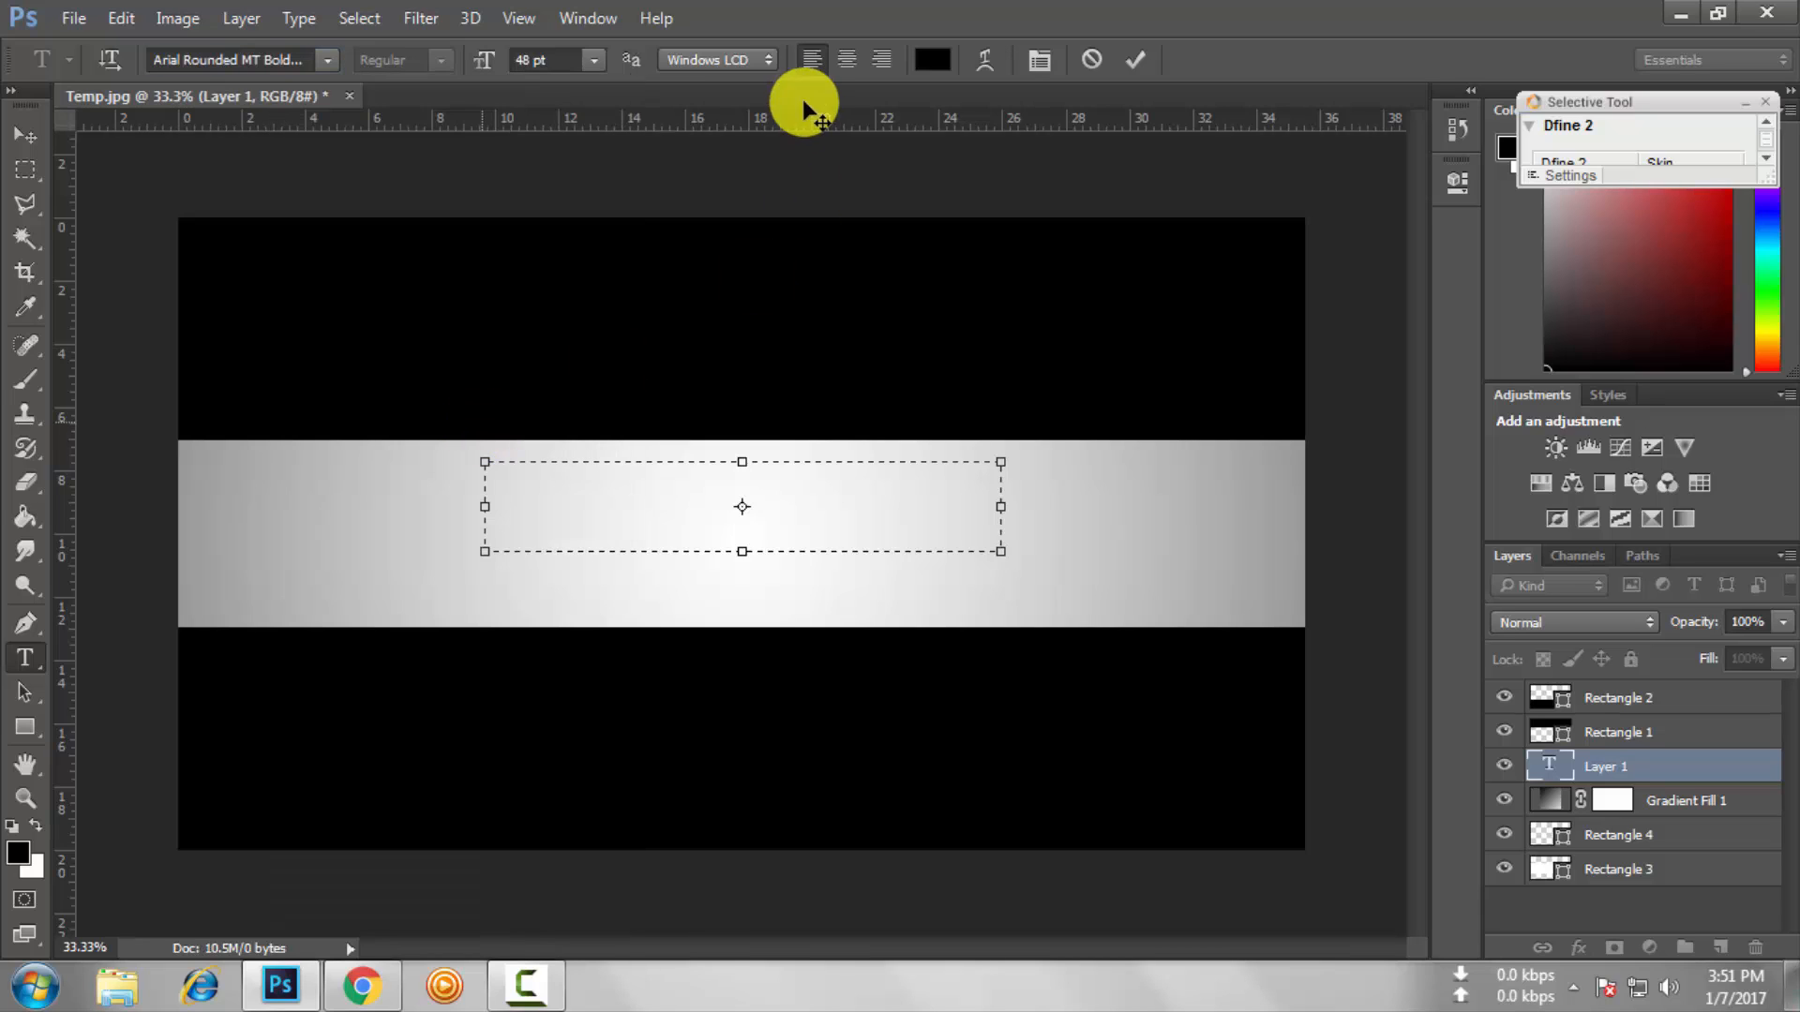
# Set the font size to 72 pt and enter MEHEDi360 in the text box.
pyautogui.click(595, 55)
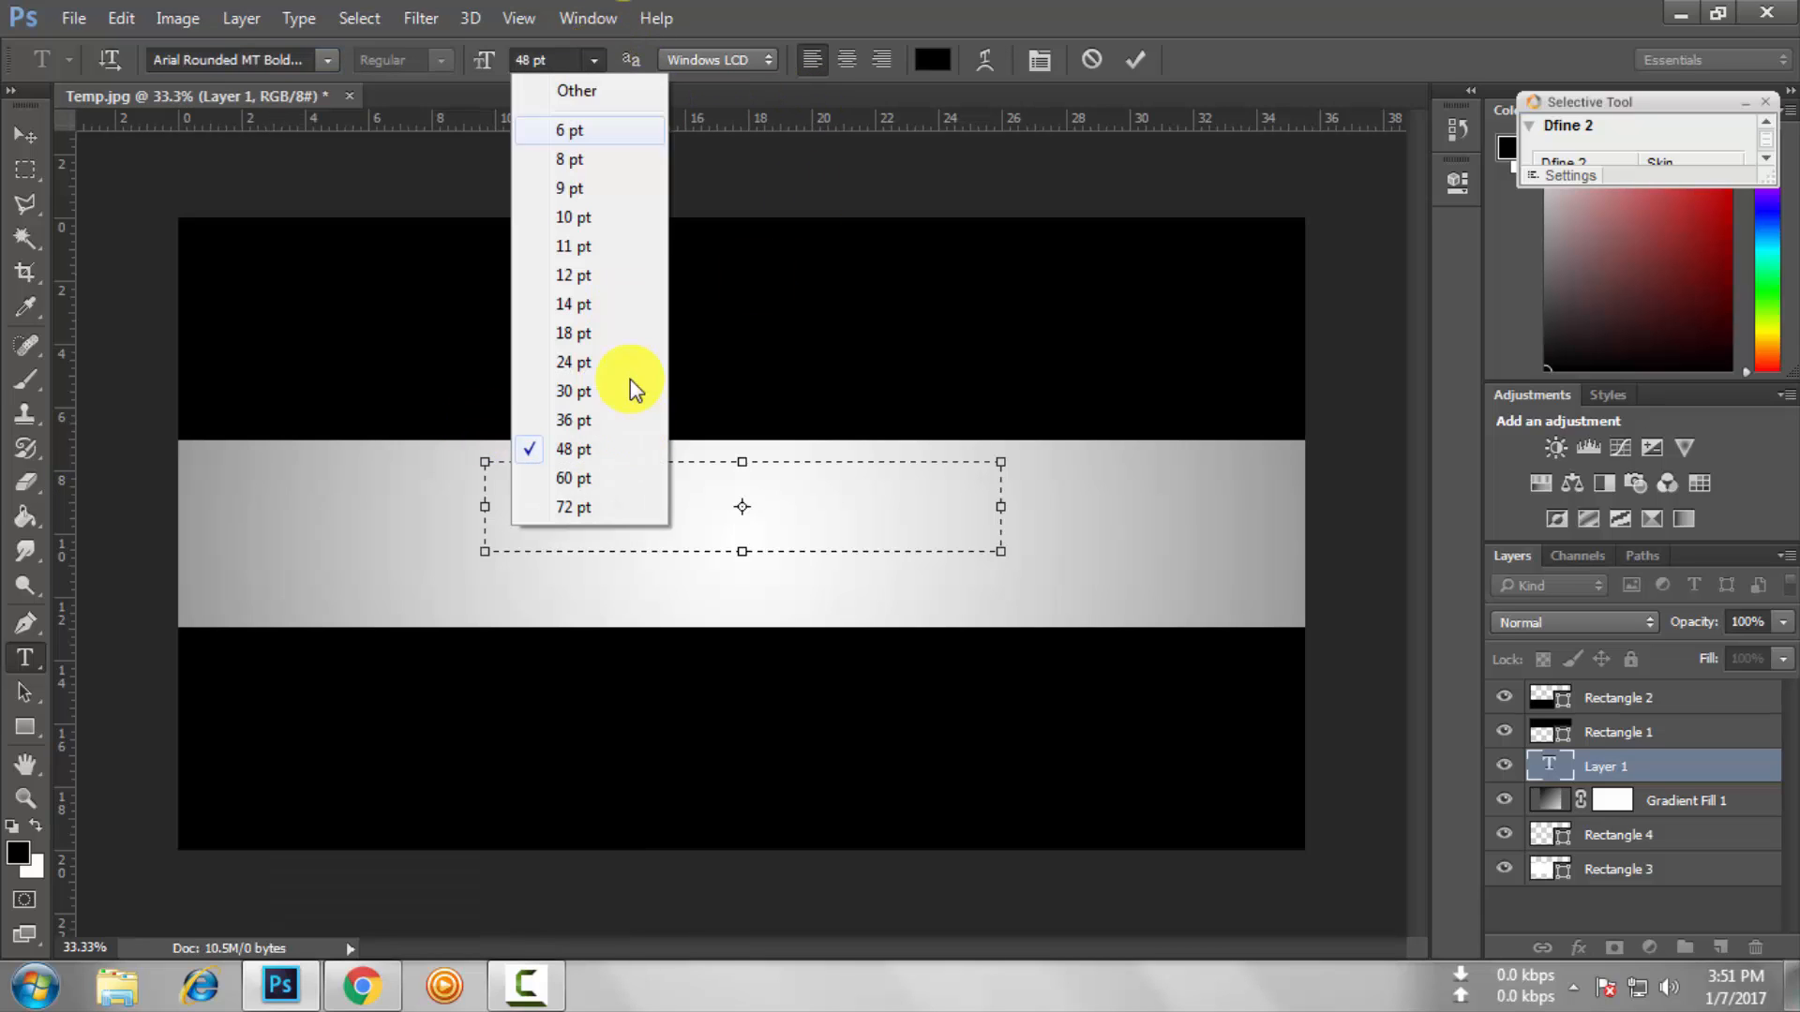
pyautogui.click(643, 511)
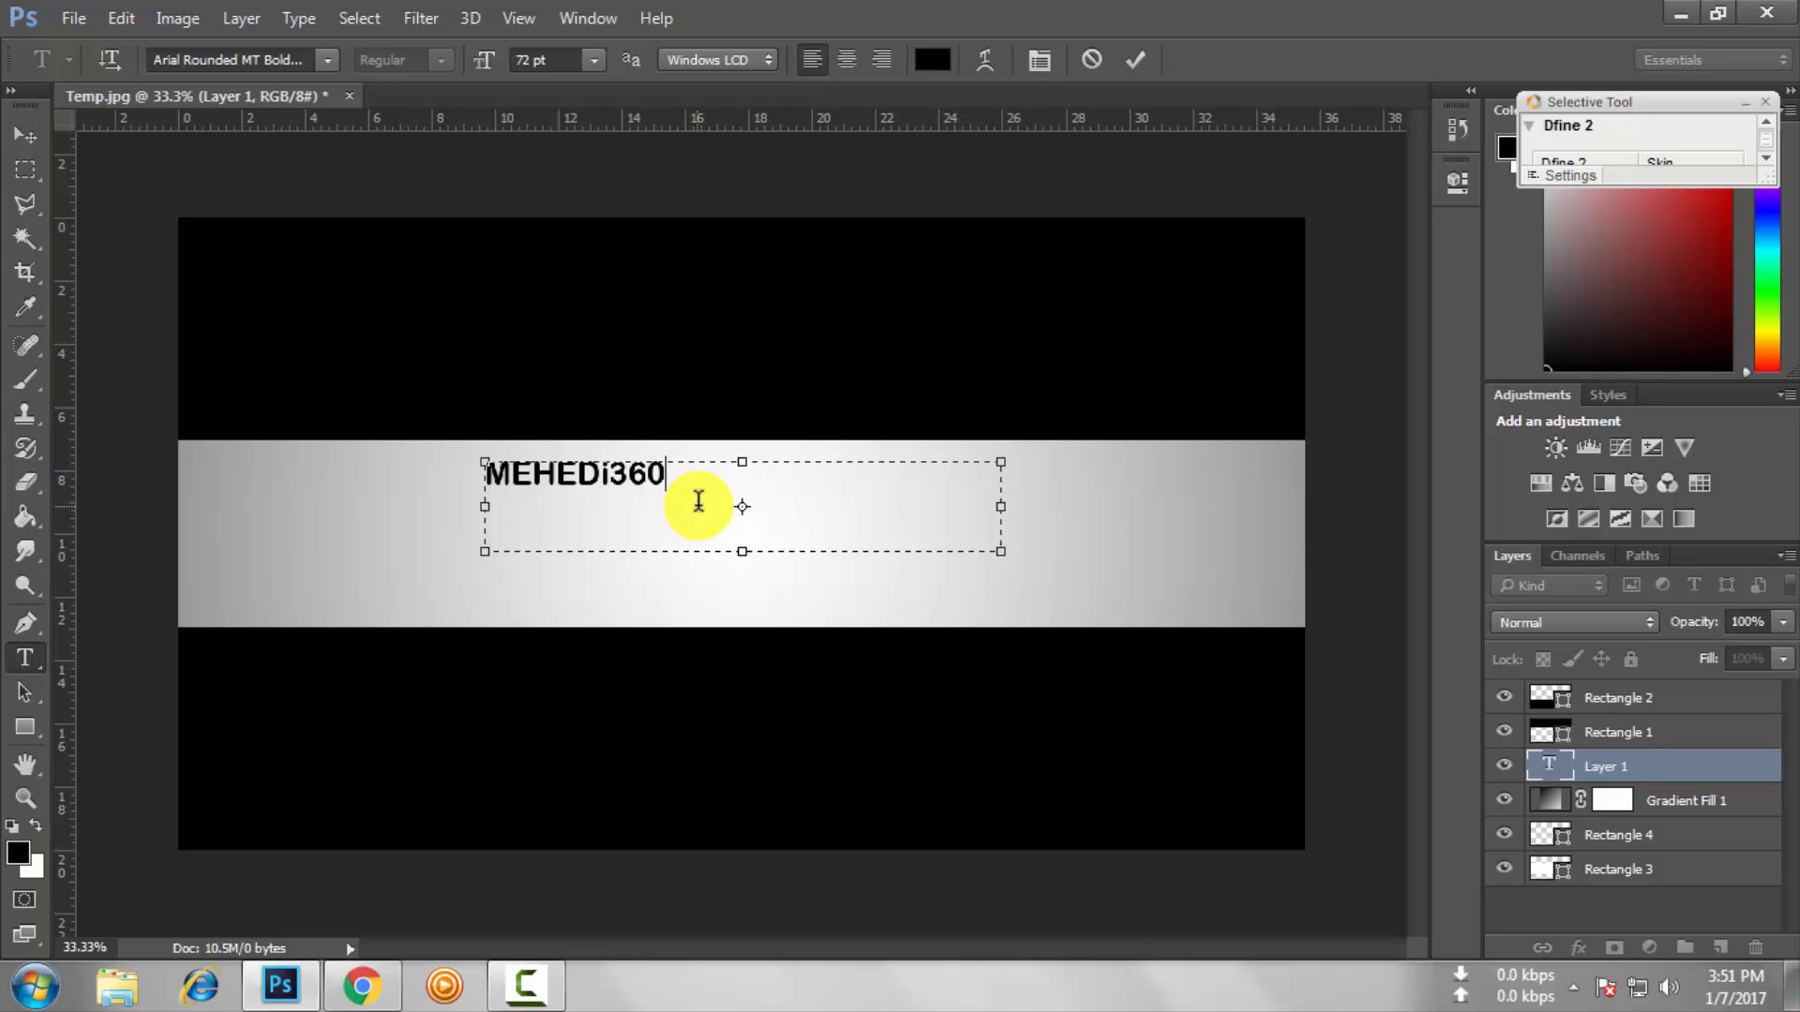
# Color the whole MEHEDi360 title blue with hex value 0a72a7.
pyautogui.moveTo(699, 482); pyautogui.dragTo(426, 487)
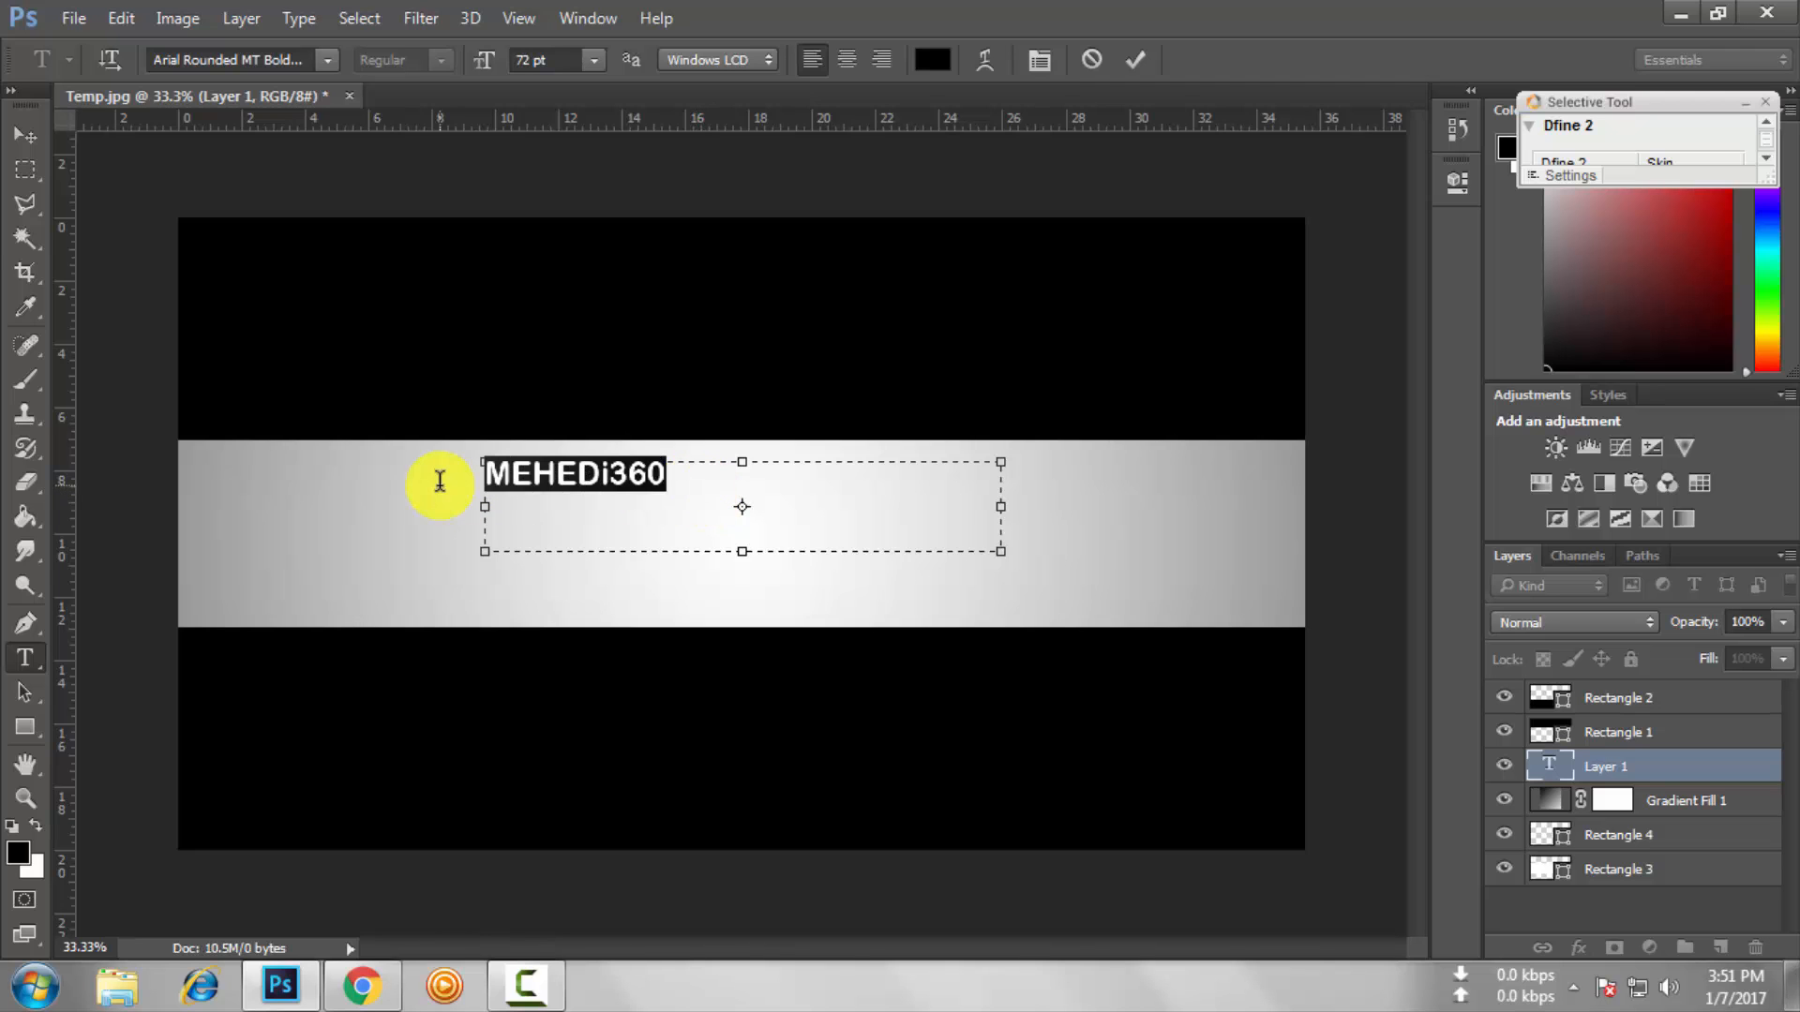
pyautogui.click(928, 60)
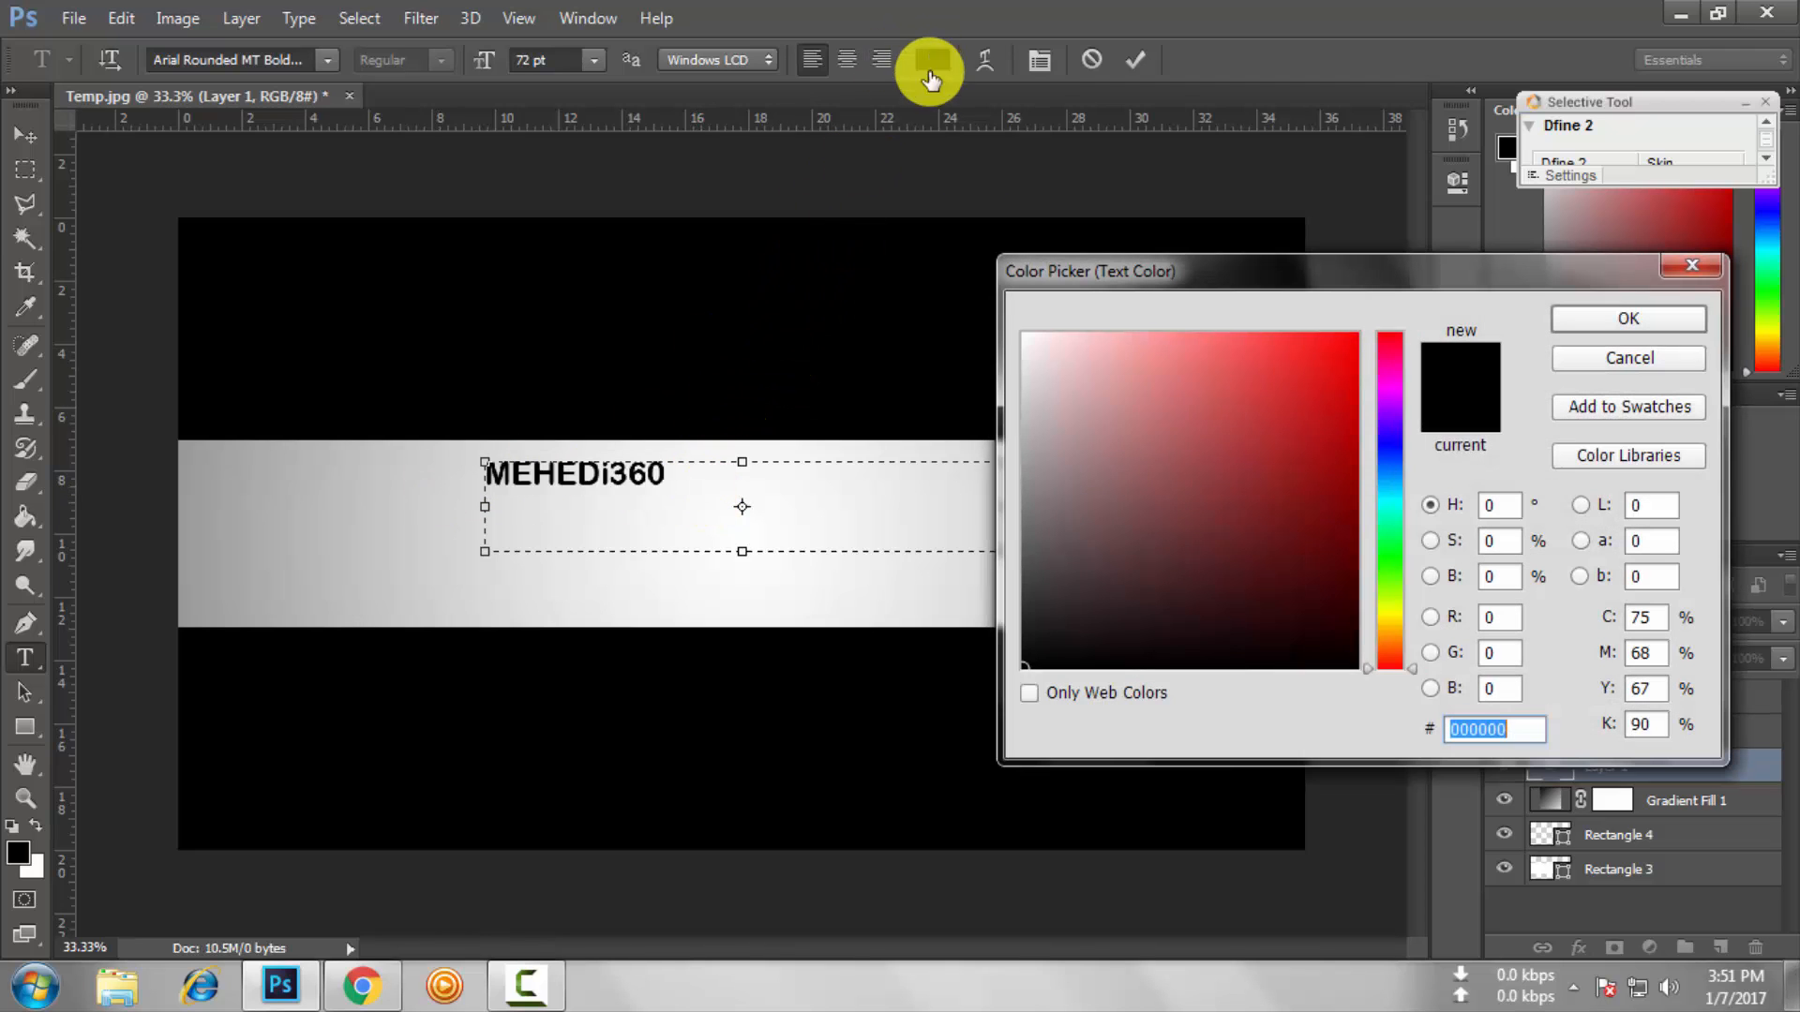
pyautogui.click(1197, 394)
pyautogui.moveTo(1296, 353)
pyautogui.mouseDown()
pyautogui.moveTo(1282, 462)
pyautogui.moveTo(1335, 450)
pyautogui.mouseUp()
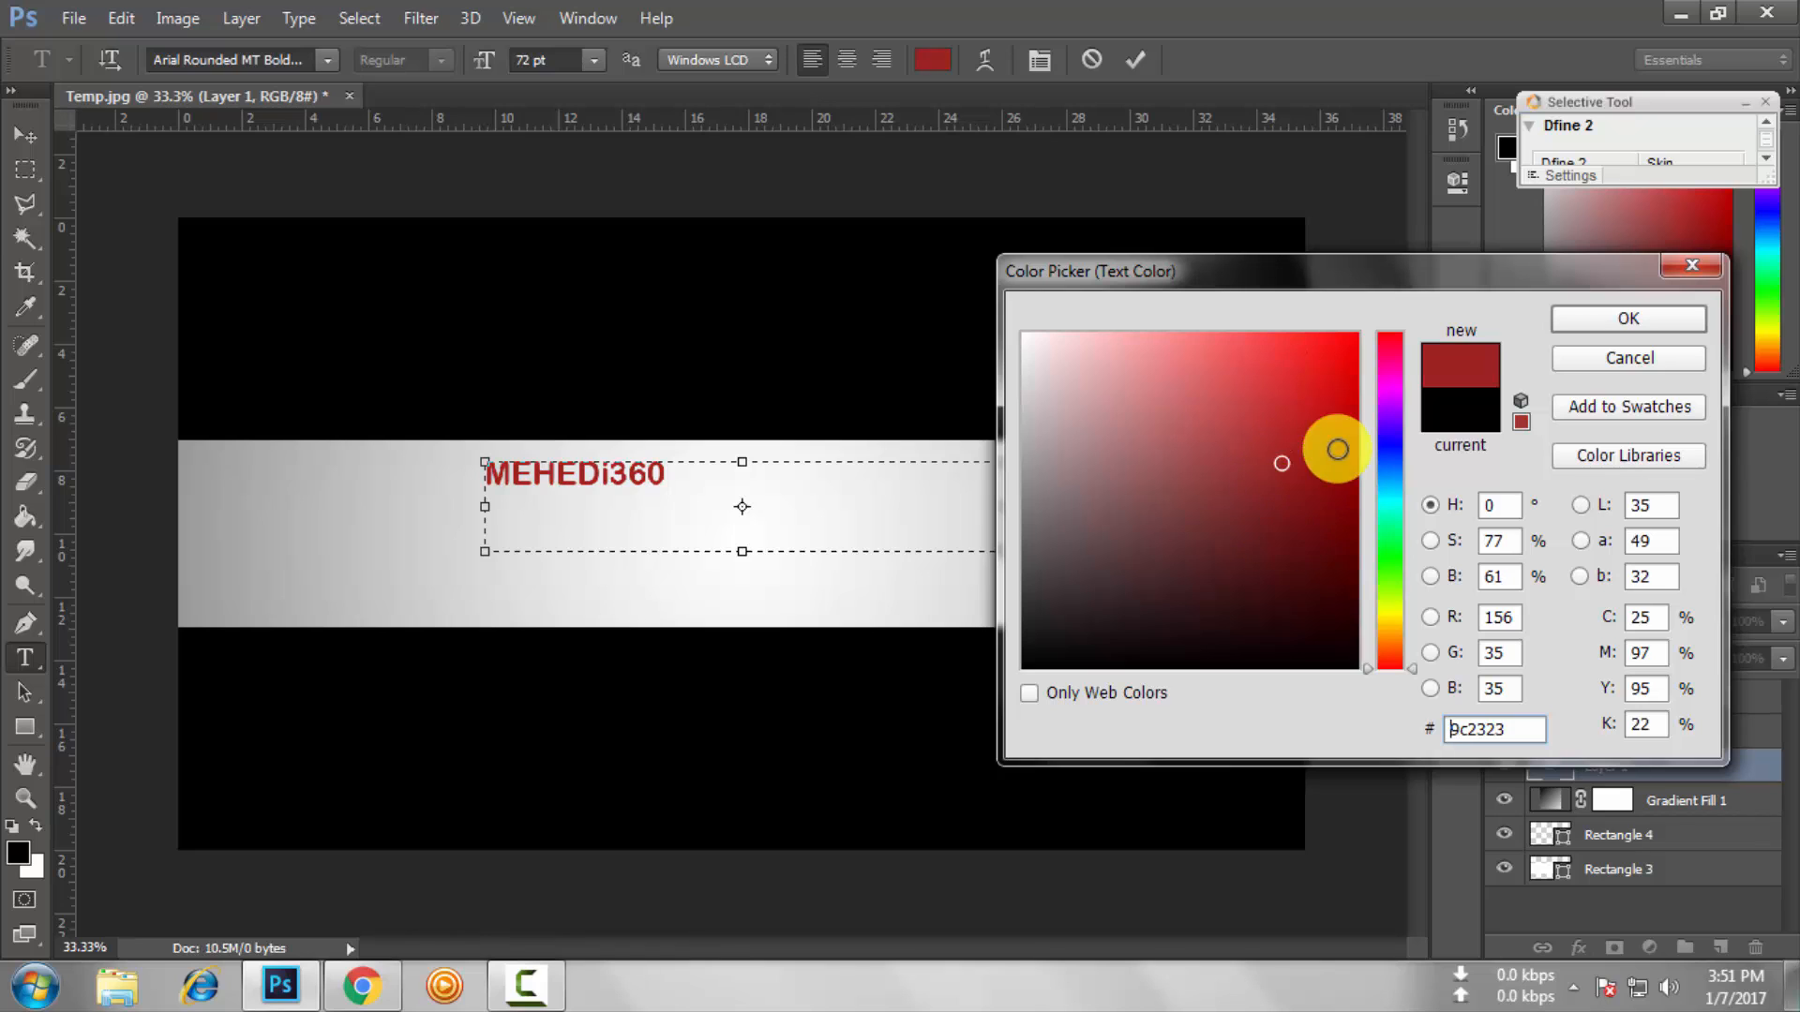
pyautogui.click(1398, 482)
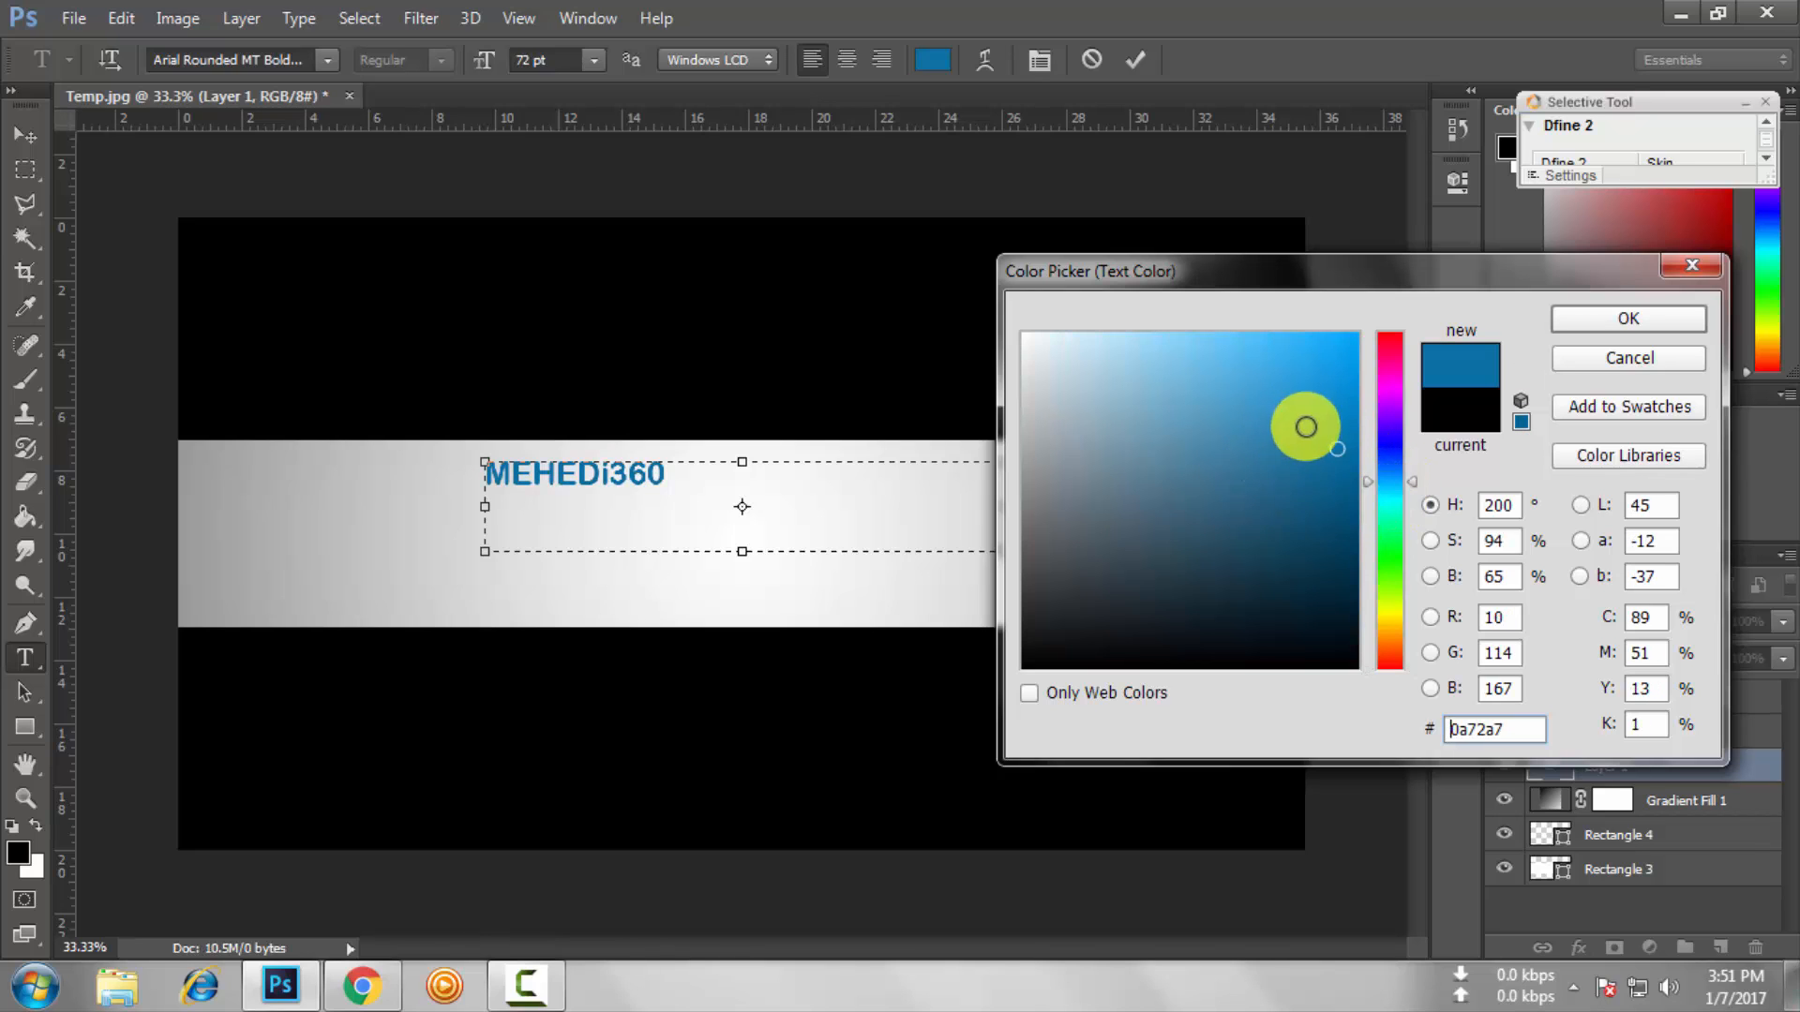
pyautogui.click(1627, 319)
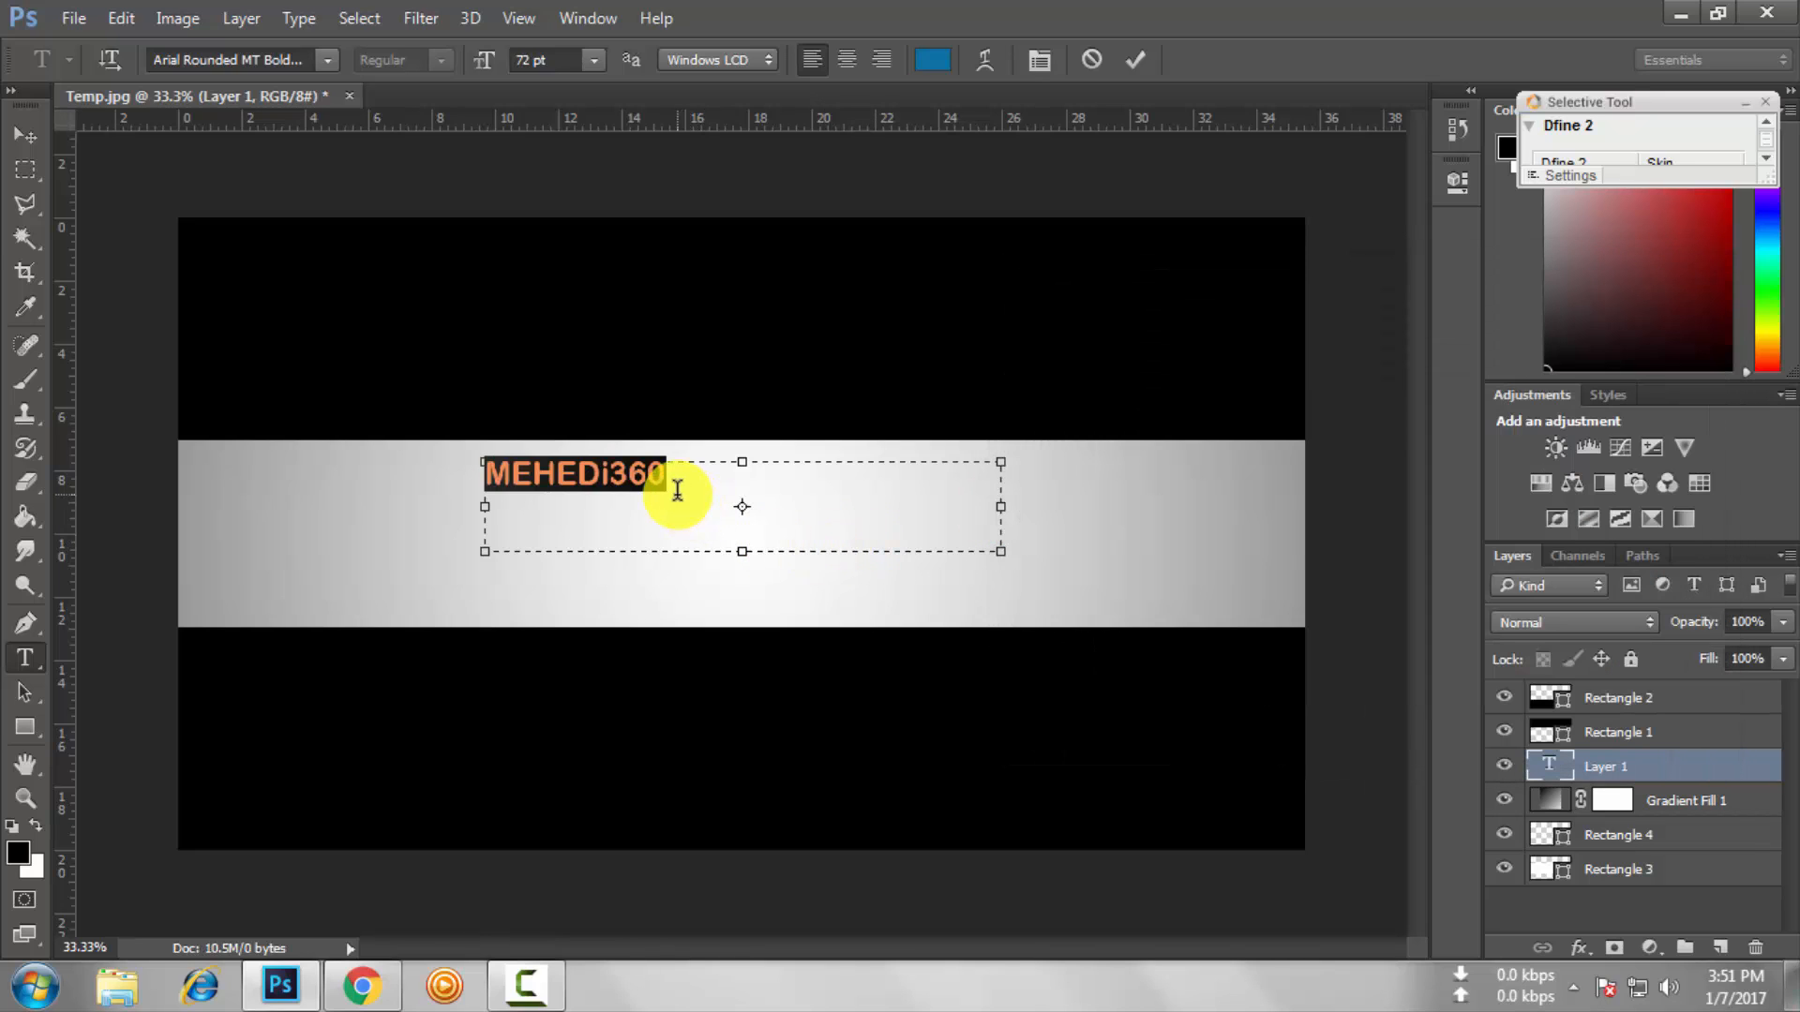
pyautogui.click(679, 491)
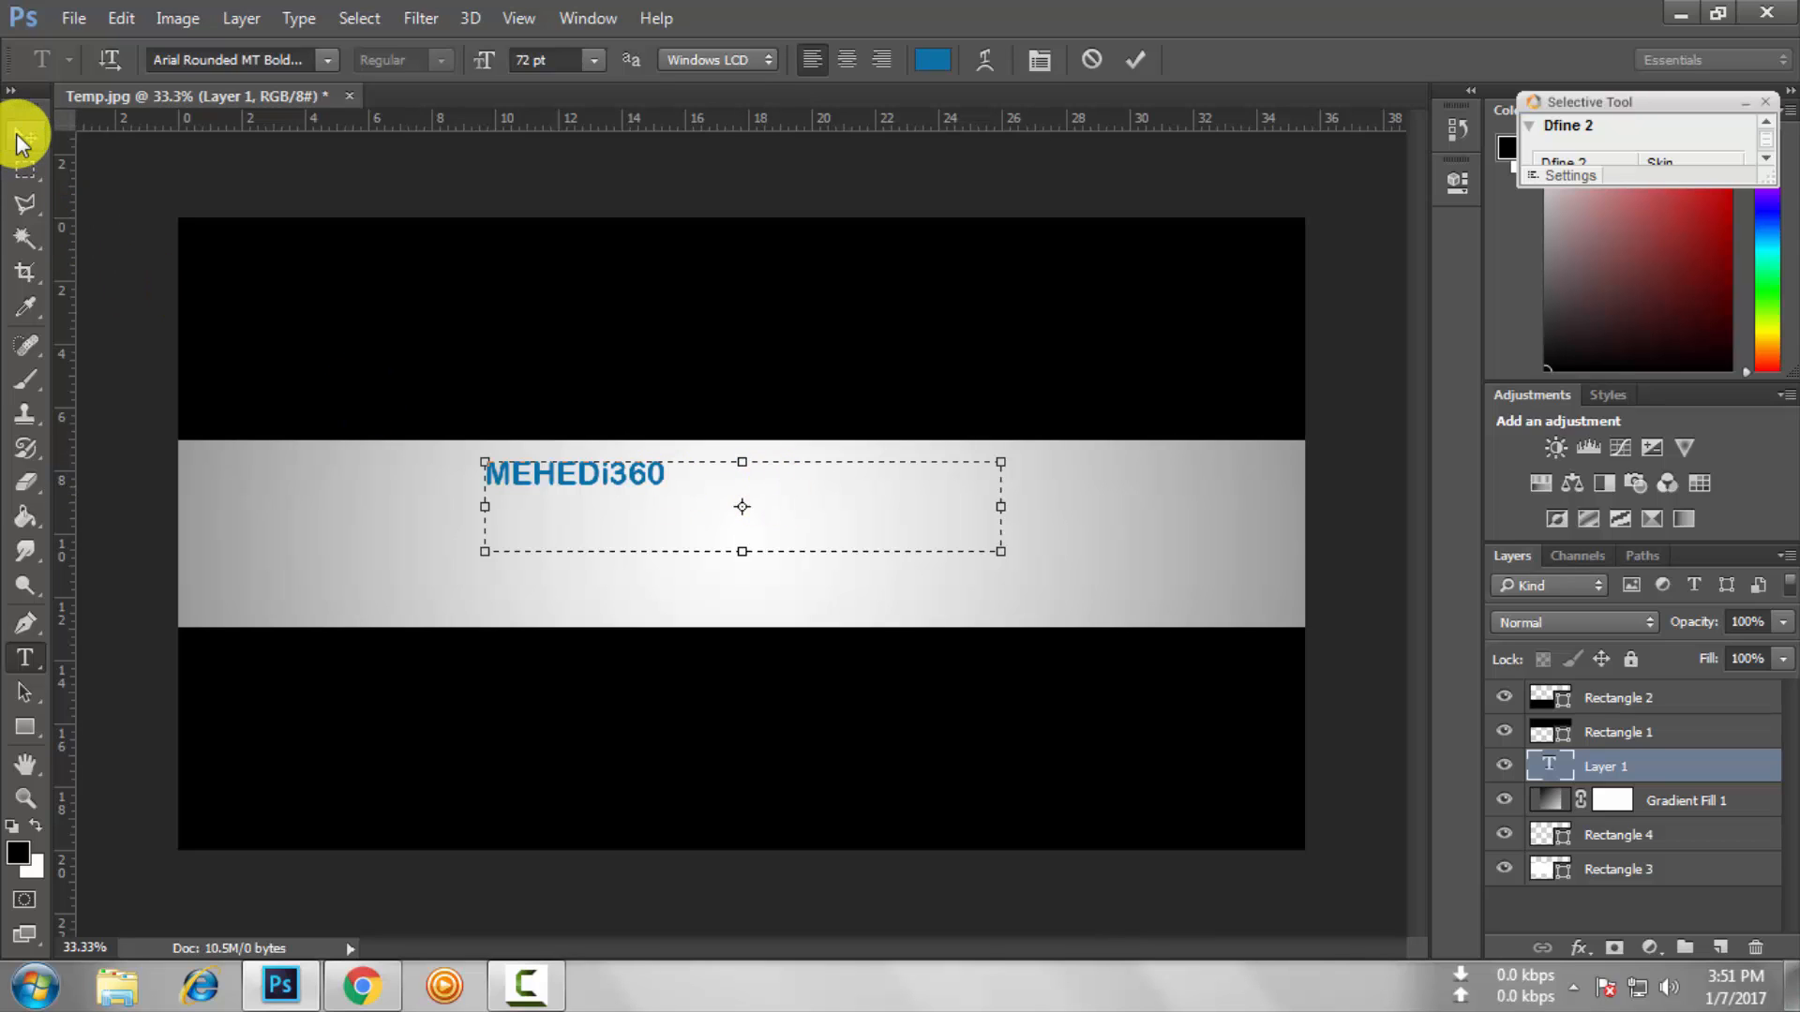
# Commit the title text and enlarge it with Free Transform to about 194% width and 214% height.
pyautogui.click(23, 136)
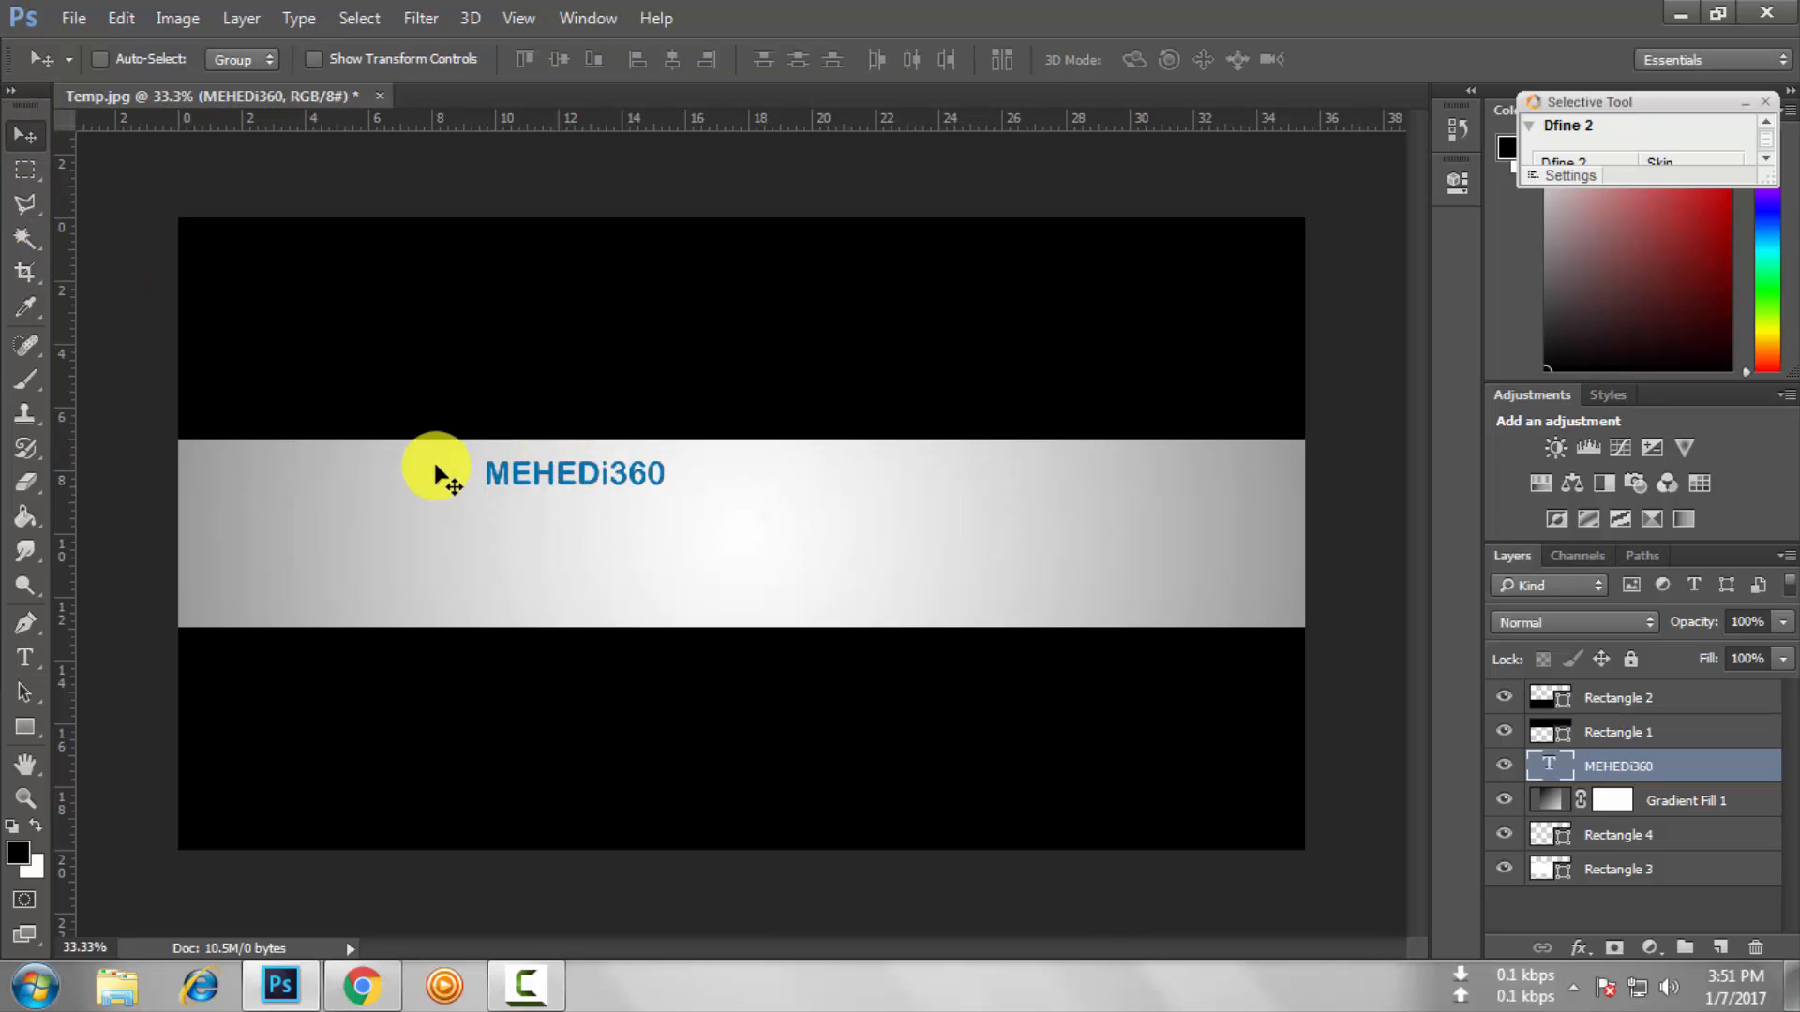
pyautogui.hotkey('ctrl', 't')
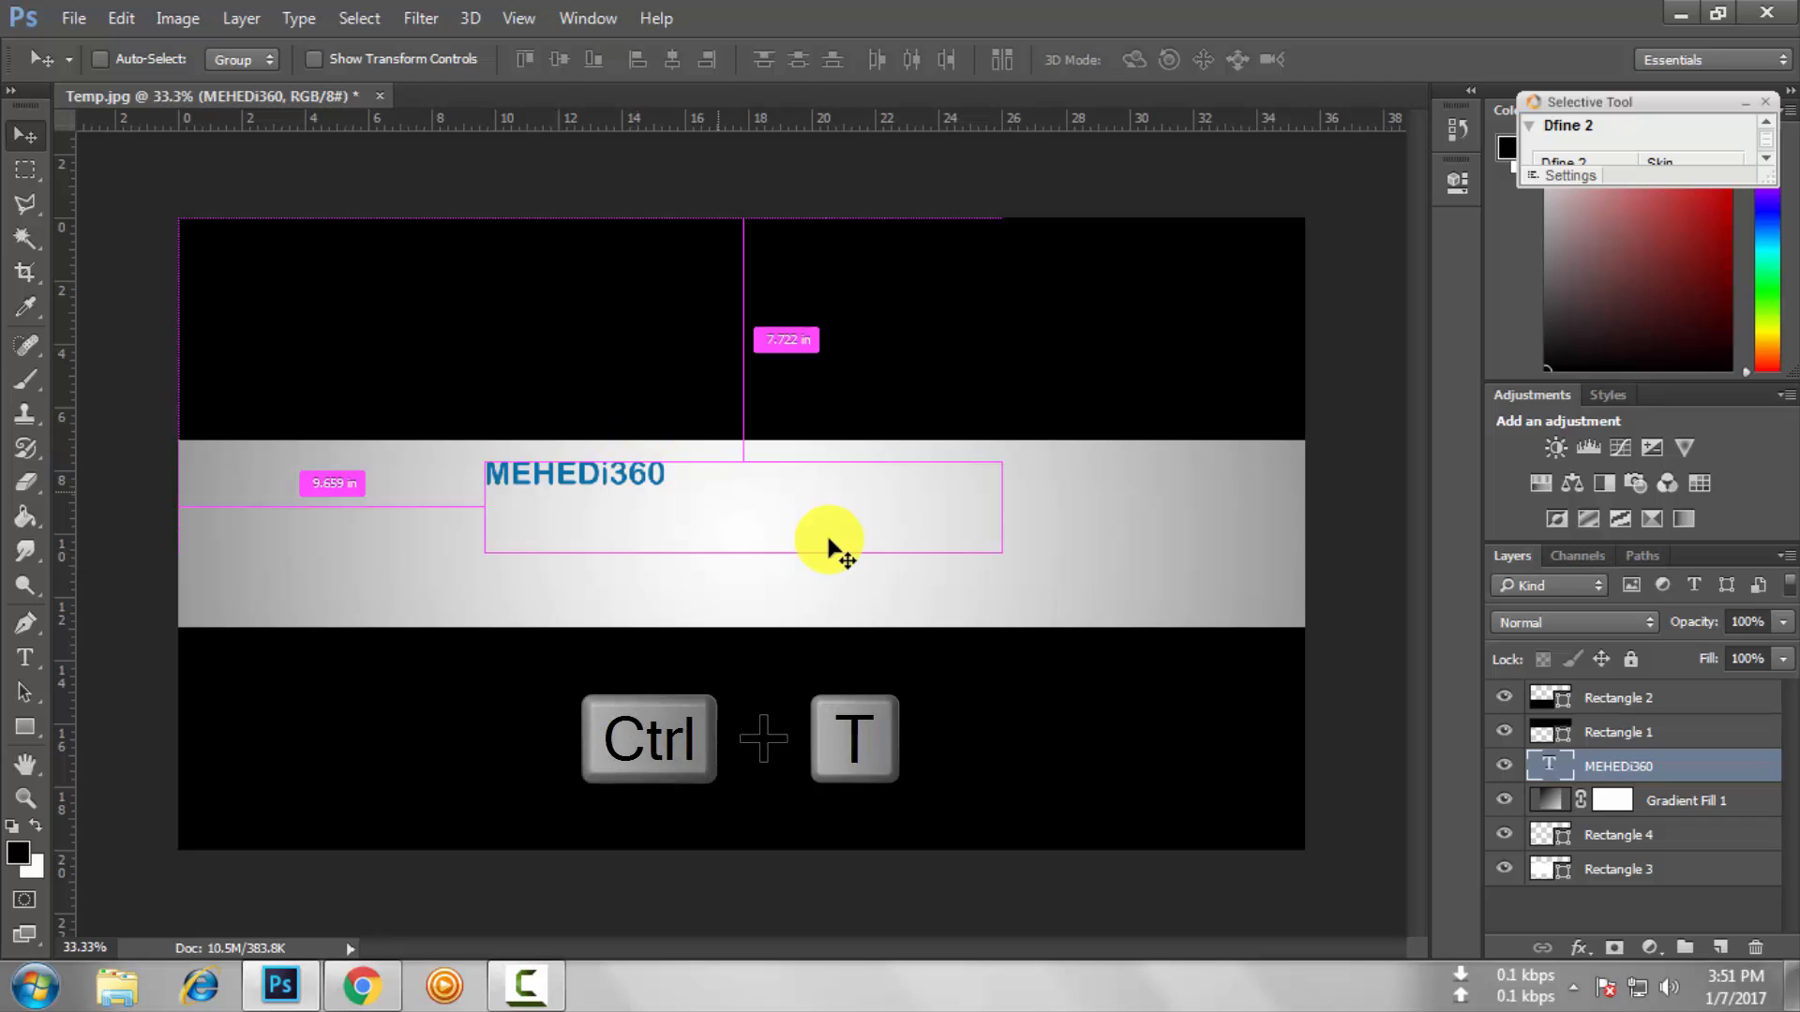
pyautogui.moveTo(1001, 553); pyautogui.dragTo(1488, 662)
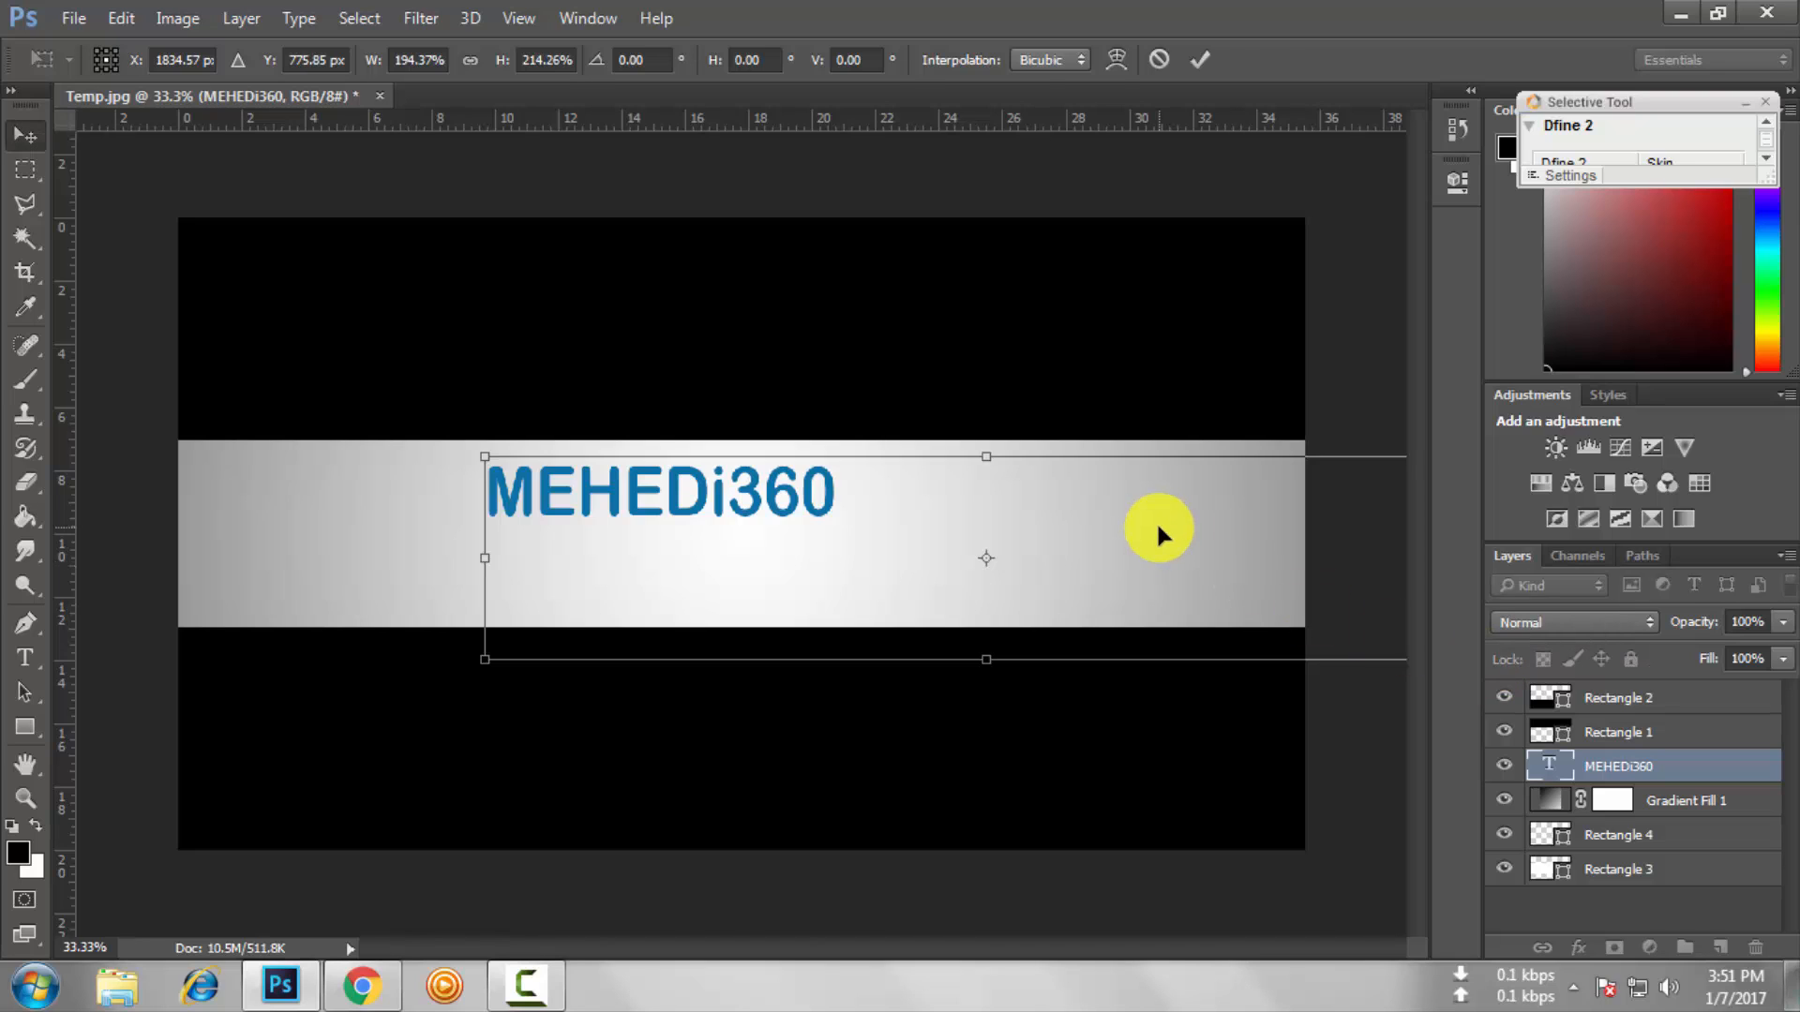
pyautogui.press('Return')
# Nudge the MEHEDi360 text rightward until it sits roughly in the horizontal middle of the gradient band.
pyautogui.press('Right')
pyautogui.press('Right')
pyautogui.press('Right')
pyautogui.press('Right')
pyautogui.press('Right')
pyautogui.press('Right')
pyautogui.press('Right')
pyautogui.press('Right')
pyautogui.press('Right')
pyautogui.press('Right')
pyautogui.press('Right')
pyautogui.press('Right')
pyautogui.press('Right')
pyautogui.press('Right')
pyautogui.press('Right')
pyautogui.press('Right')
pyautogui.press('Right')
pyautogui.press('Right')
pyautogui.press('Right')
pyautogui.press('Right')
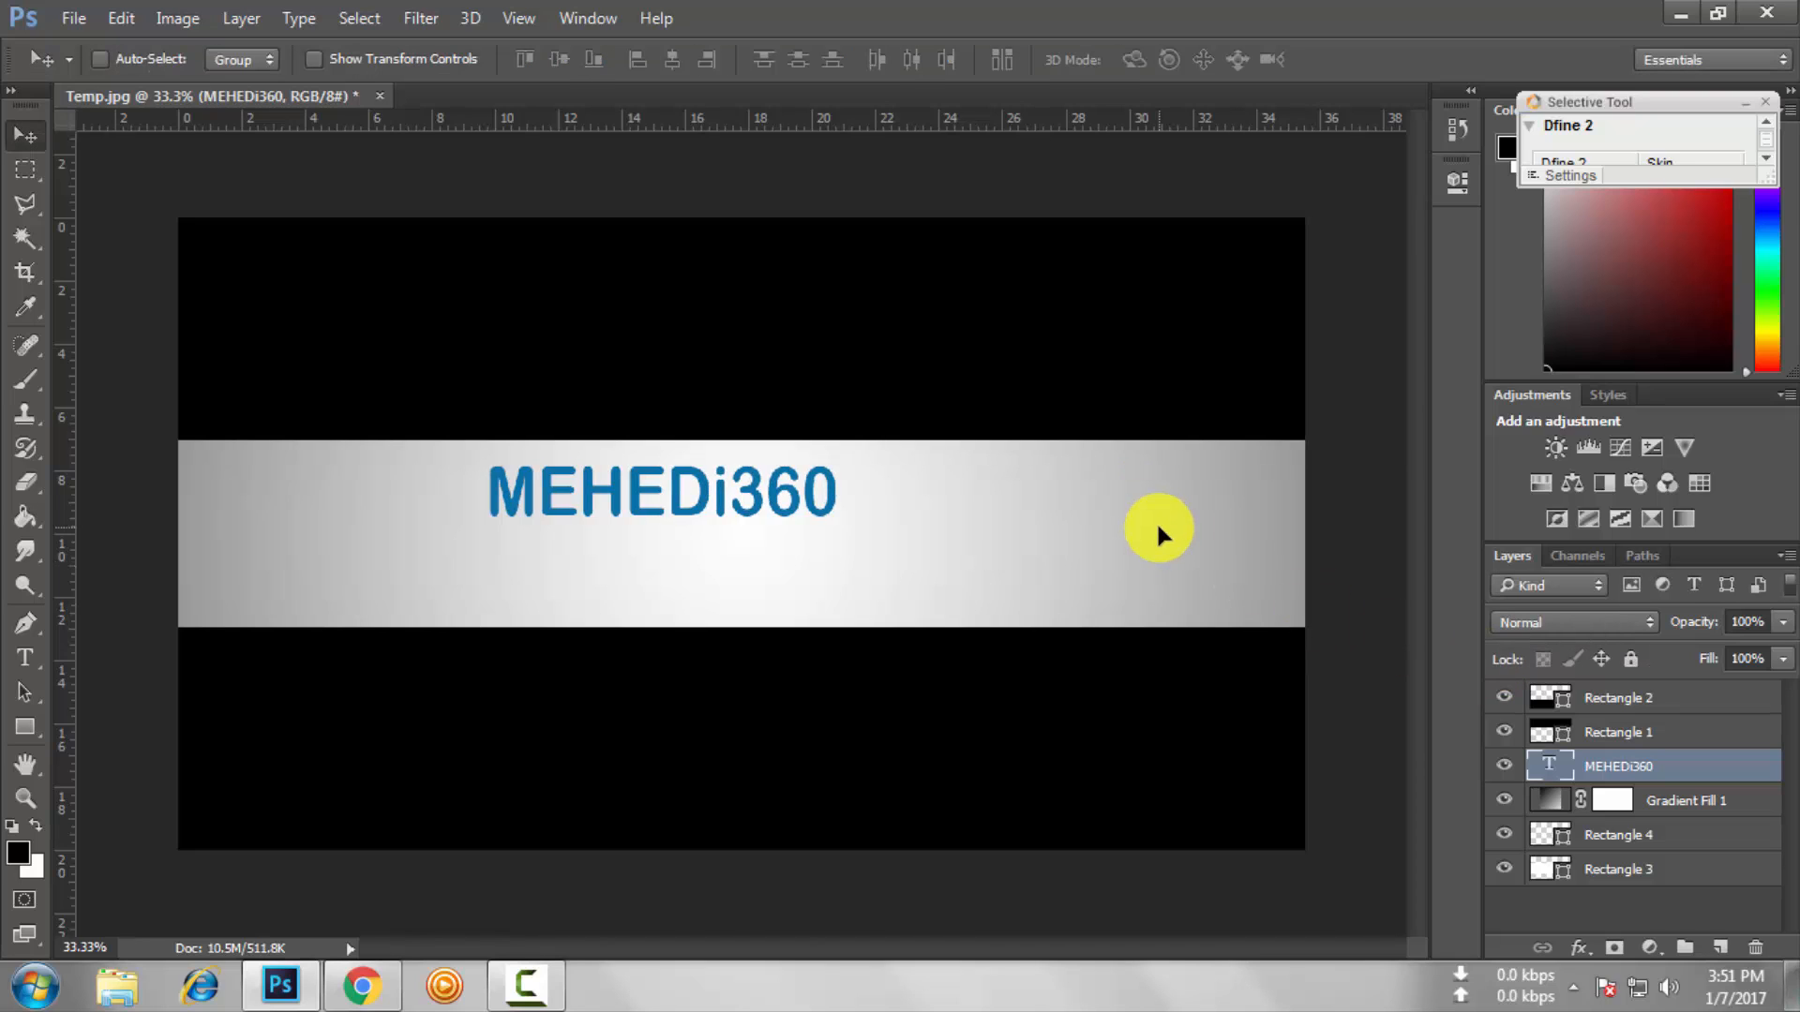
pyautogui.press('Right')
pyautogui.press('Right')
pyautogui.press('Right')
pyautogui.press('Right')
pyautogui.press('Right')
pyautogui.press('Right')
pyautogui.press('Right')
pyautogui.press('Right')
pyautogui.press('Right')
pyautogui.press('Right')
pyautogui.press('Right')
pyautogui.press('Right')
pyautogui.press('Right')
pyautogui.press('Right')
pyautogui.press('Right')
pyautogui.press('Right')
pyautogui.press('Right')
pyautogui.press('Right')
pyautogui.press('Right')
pyautogui.press('Right')
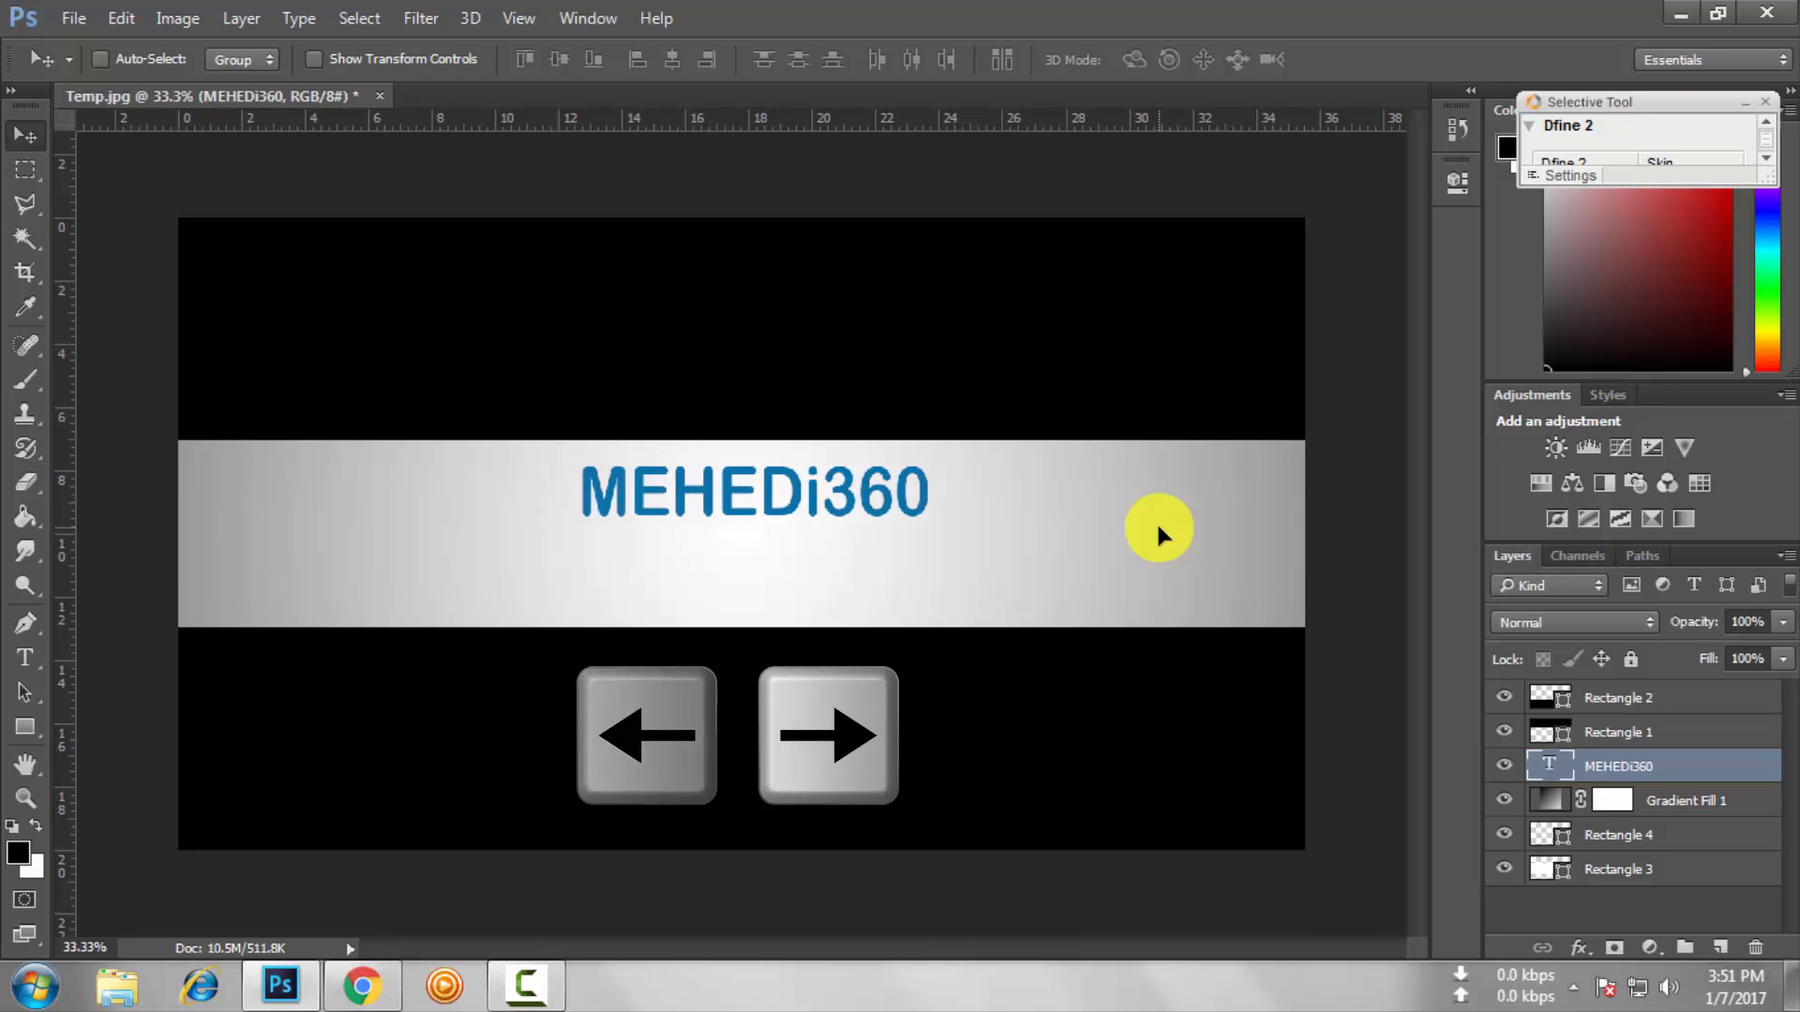
pyautogui.press('Right')
pyautogui.press('Right')
pyautogui.press('Right')
pyautogui.press('Right')
pyautogui.press('Right')
pyautogui.press('Right')
pyautogui.press('Right')
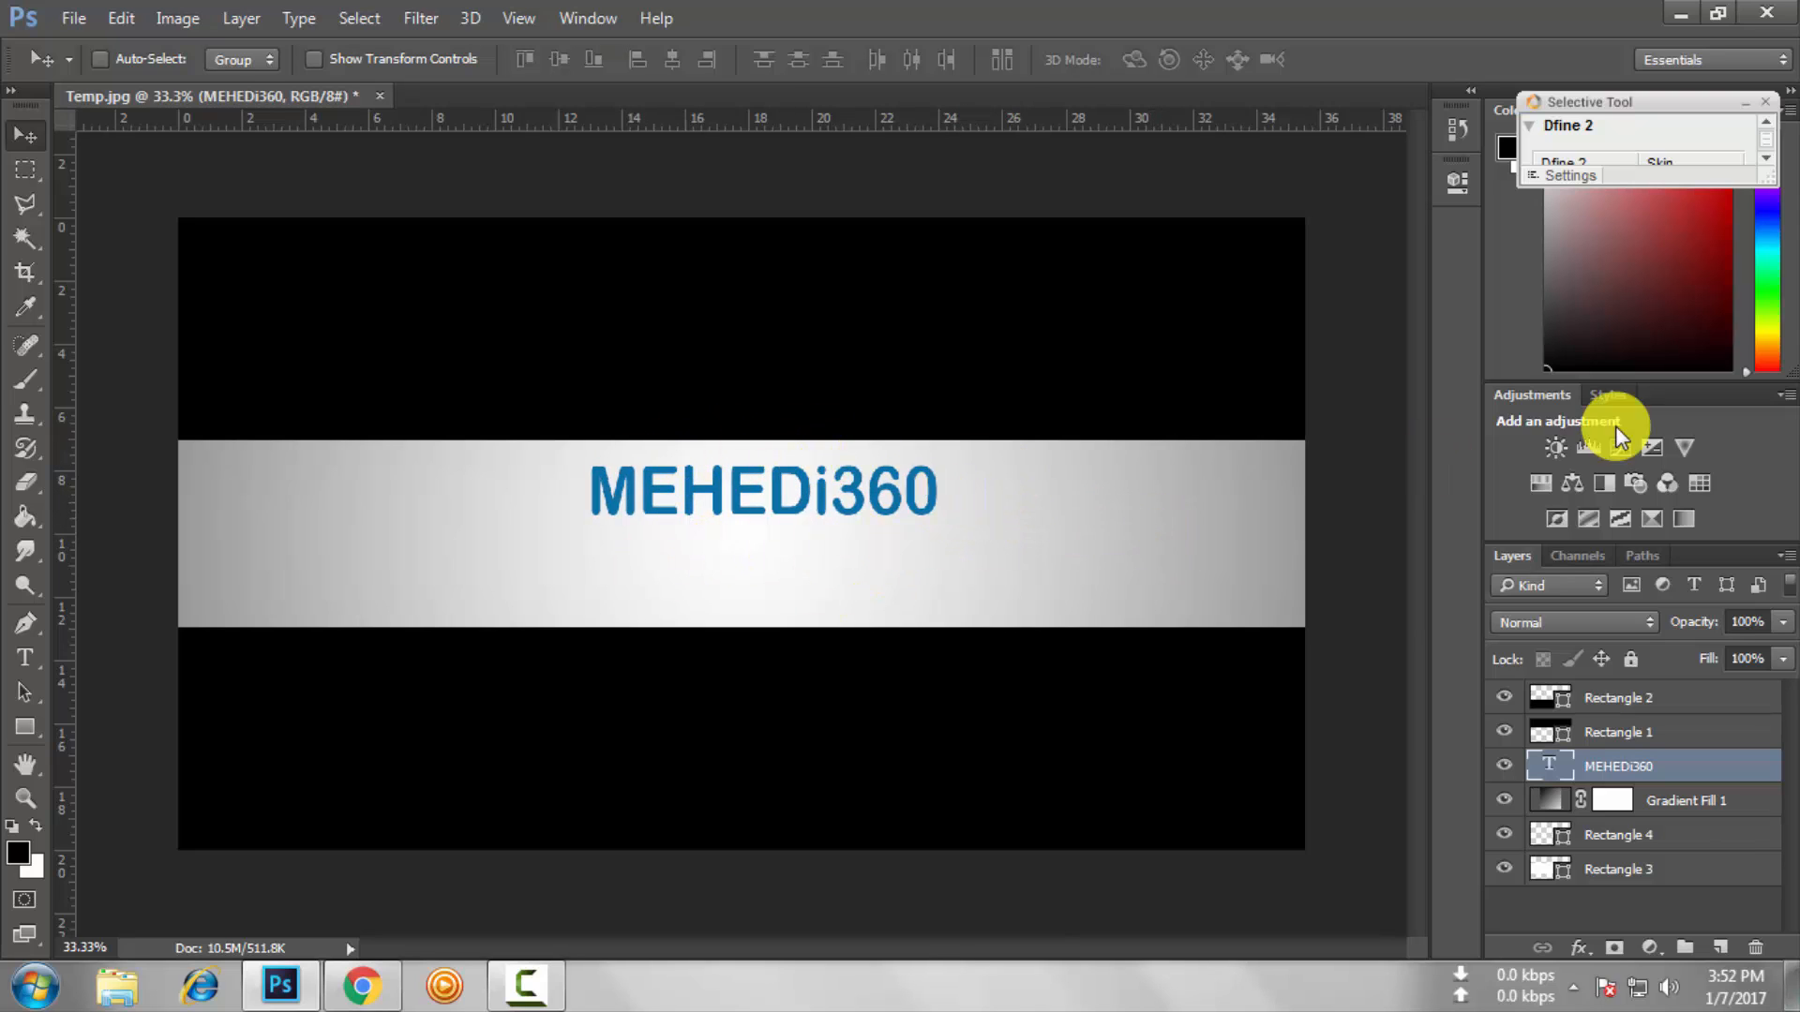
# Enable Drop Shadow in the MEHEDi360 layer's blending options, leaving Bevel & Emboss off and both opacity values at 100%.
pyautogui.rightClick(1678, 769)
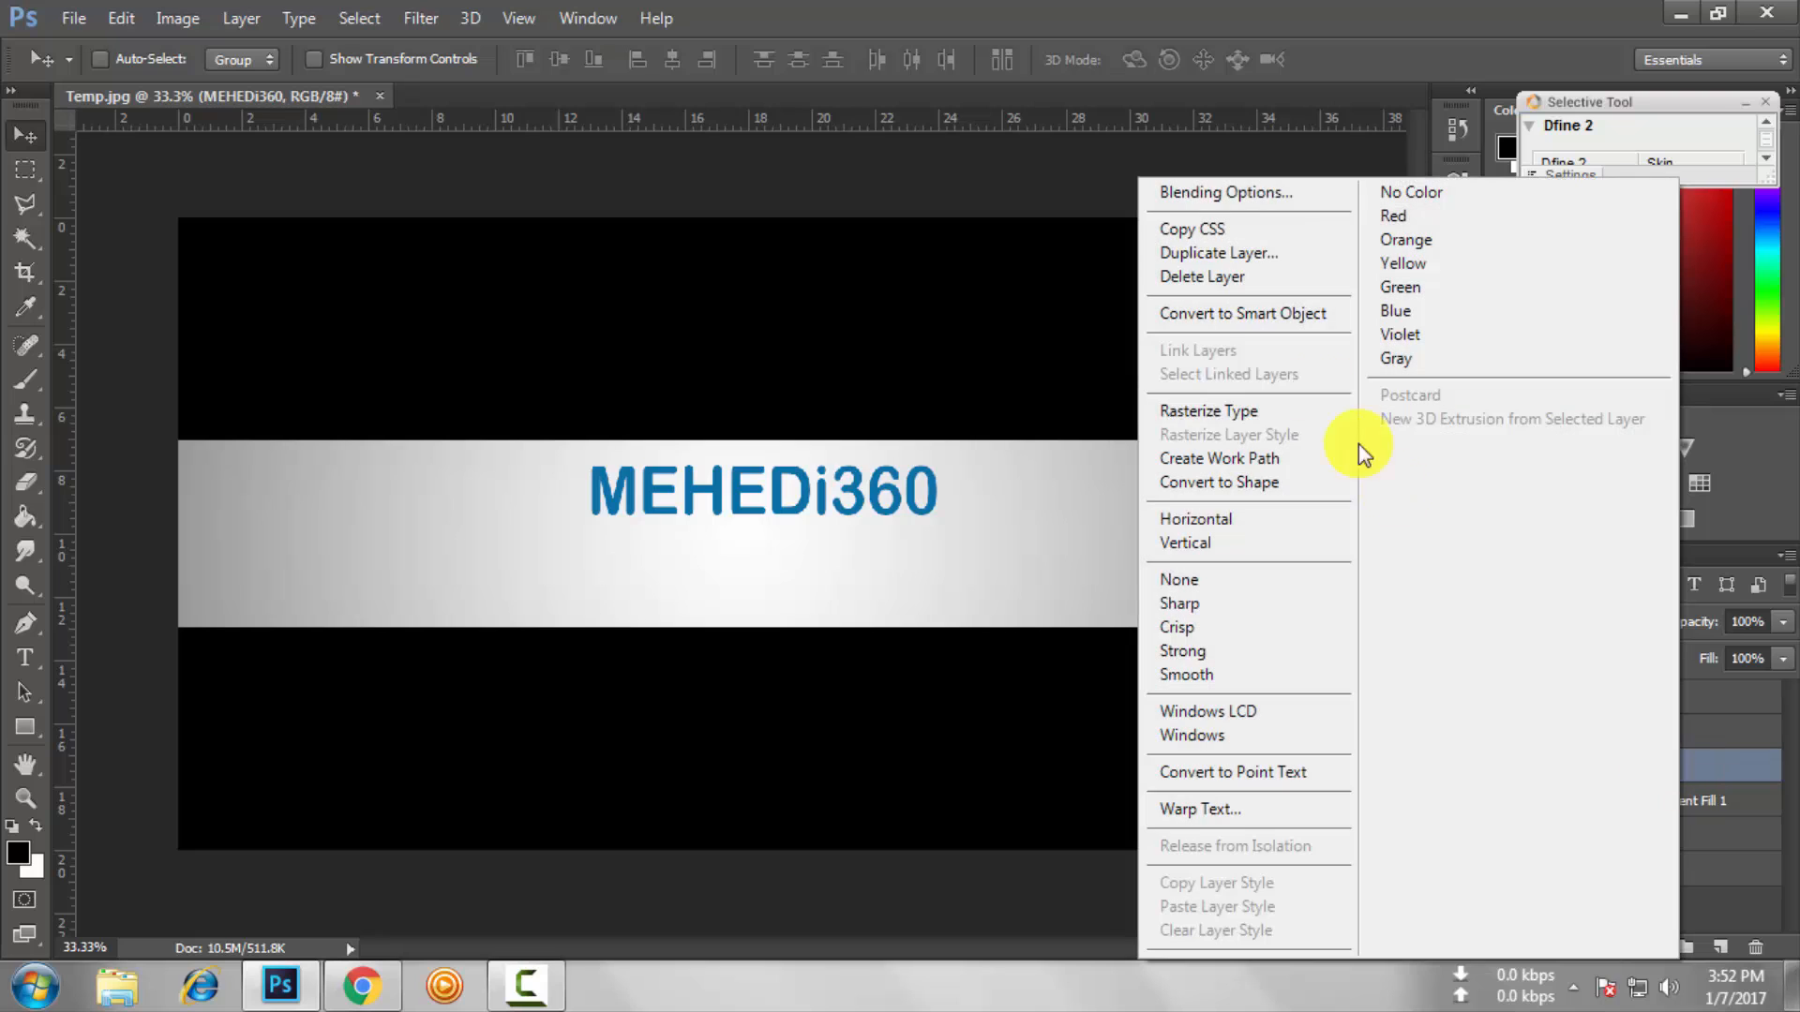
pyautogui.click(1279, 194)
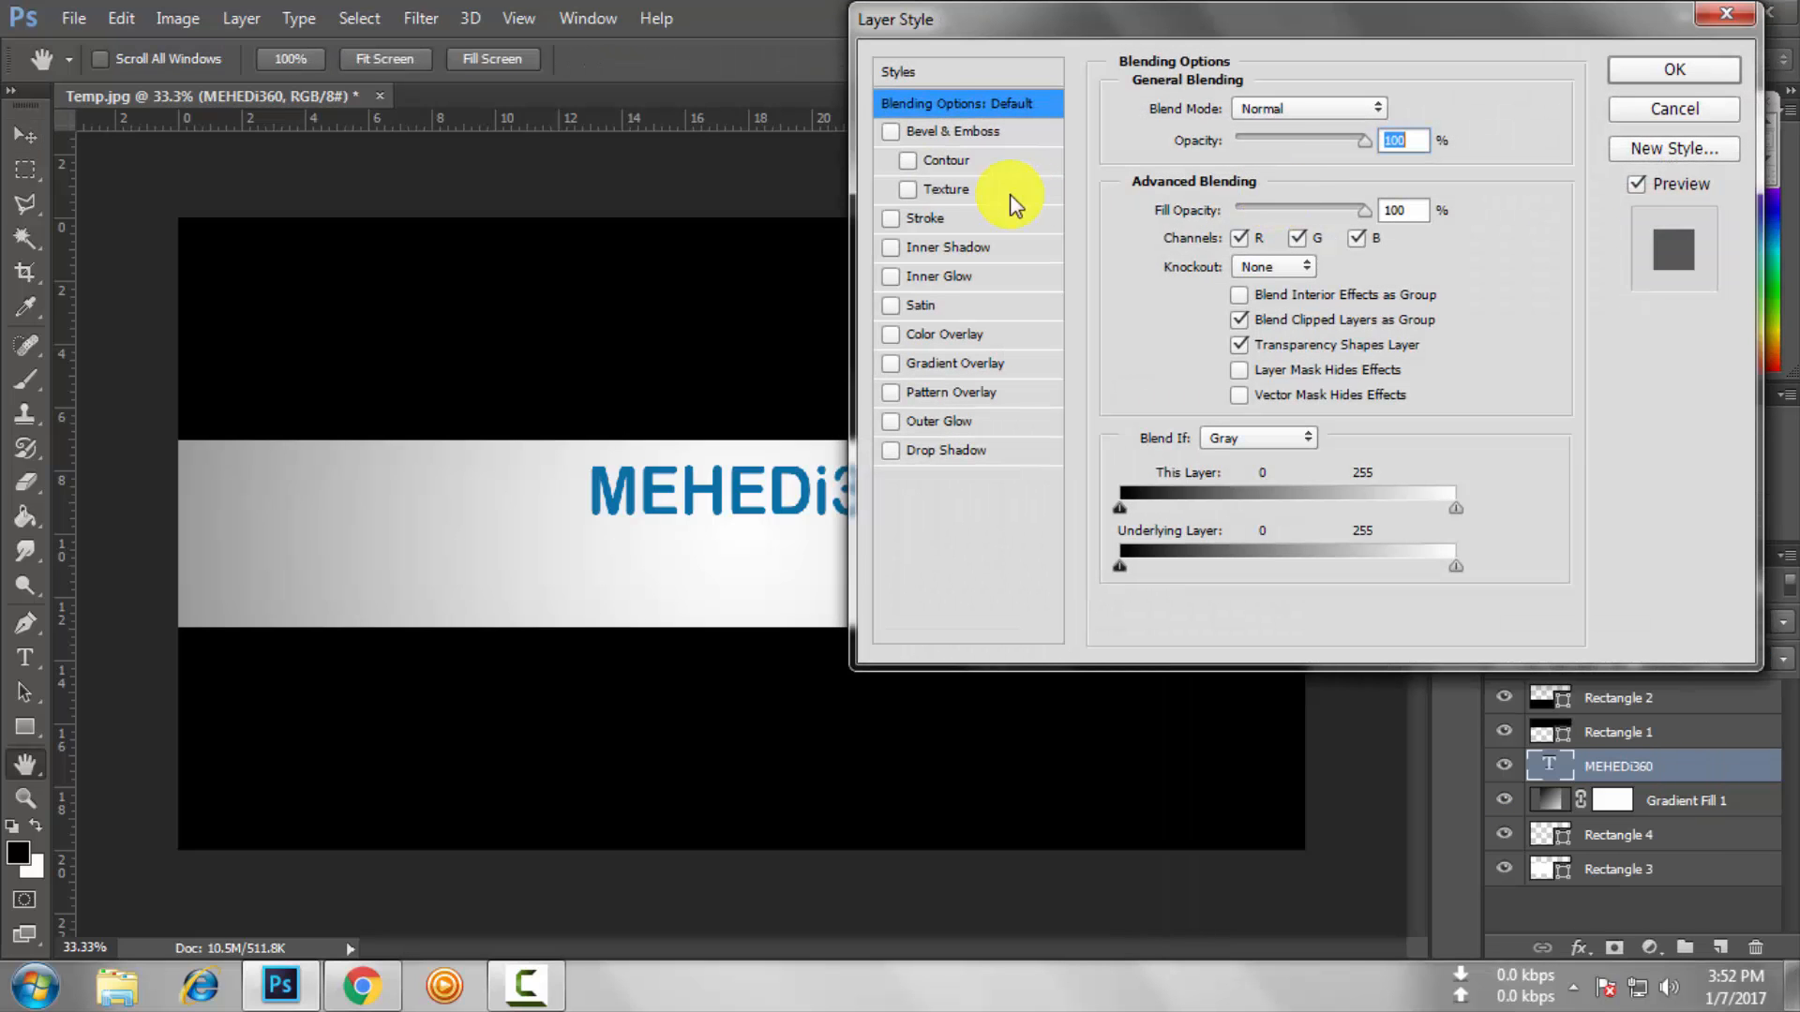
pyautogui.moveTo(943, 19); pyautogui.dragTo(995, 31)
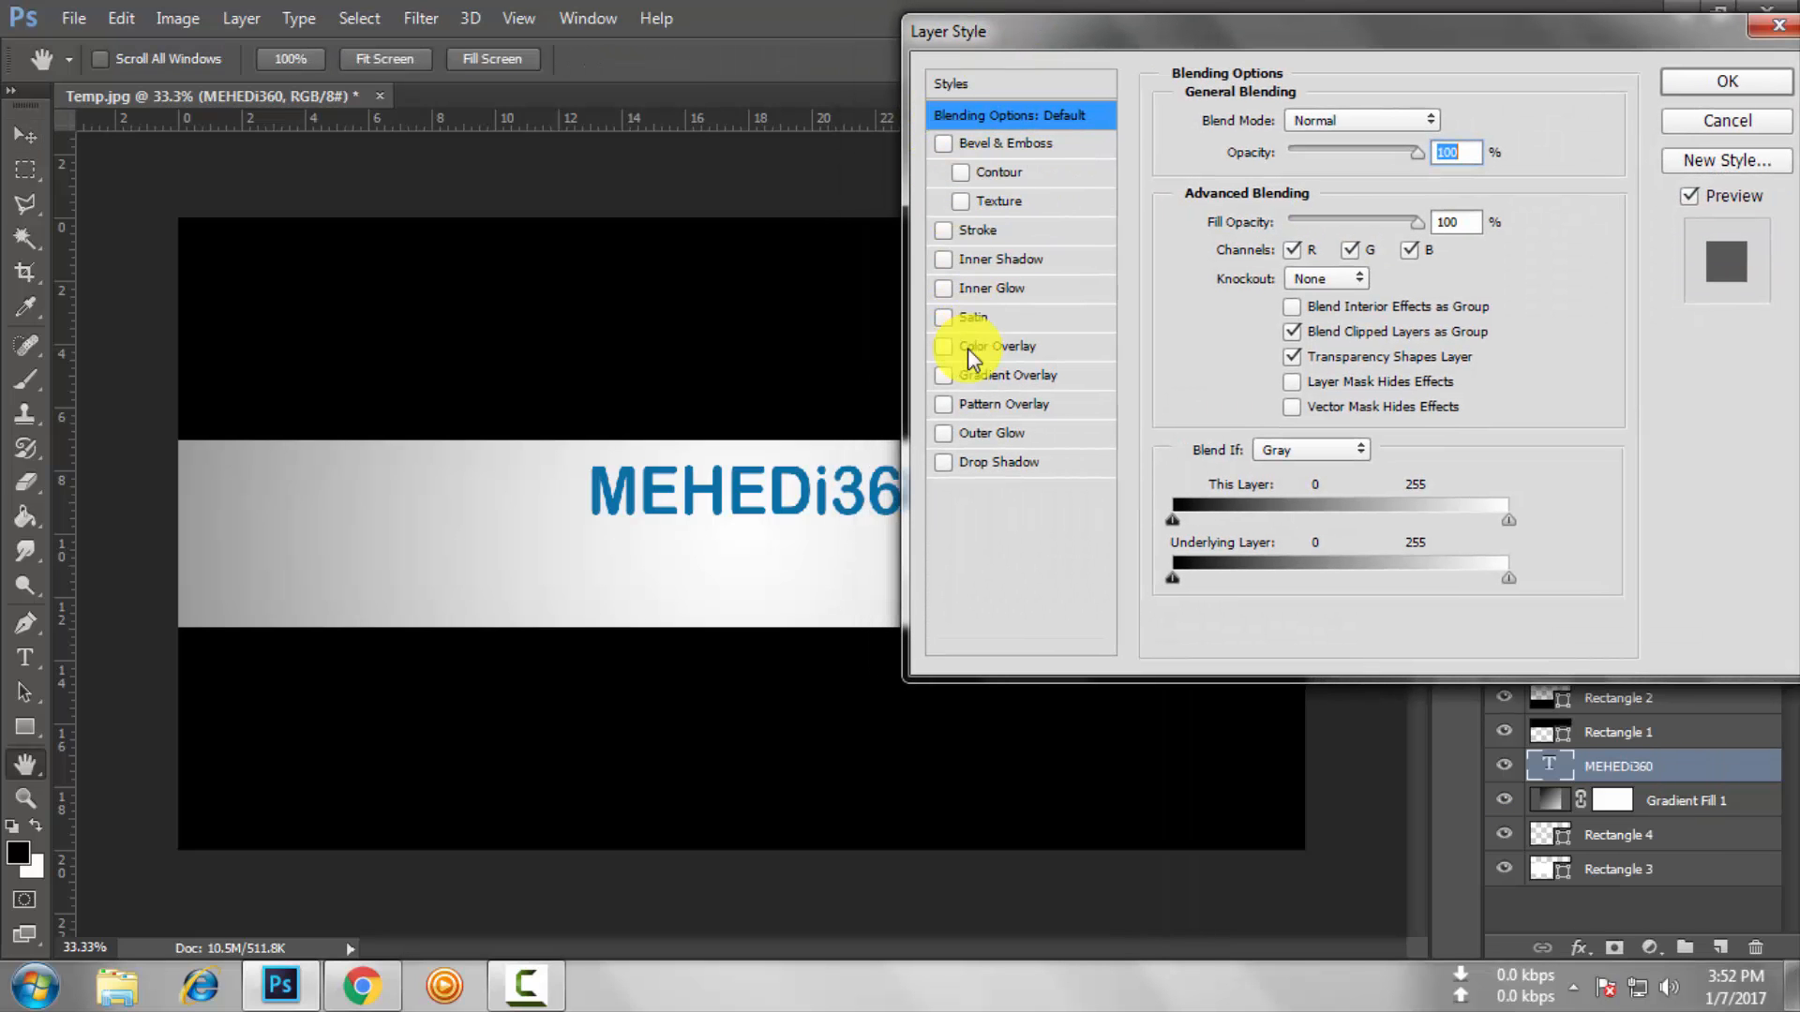
pyautogui.click(943, 144)
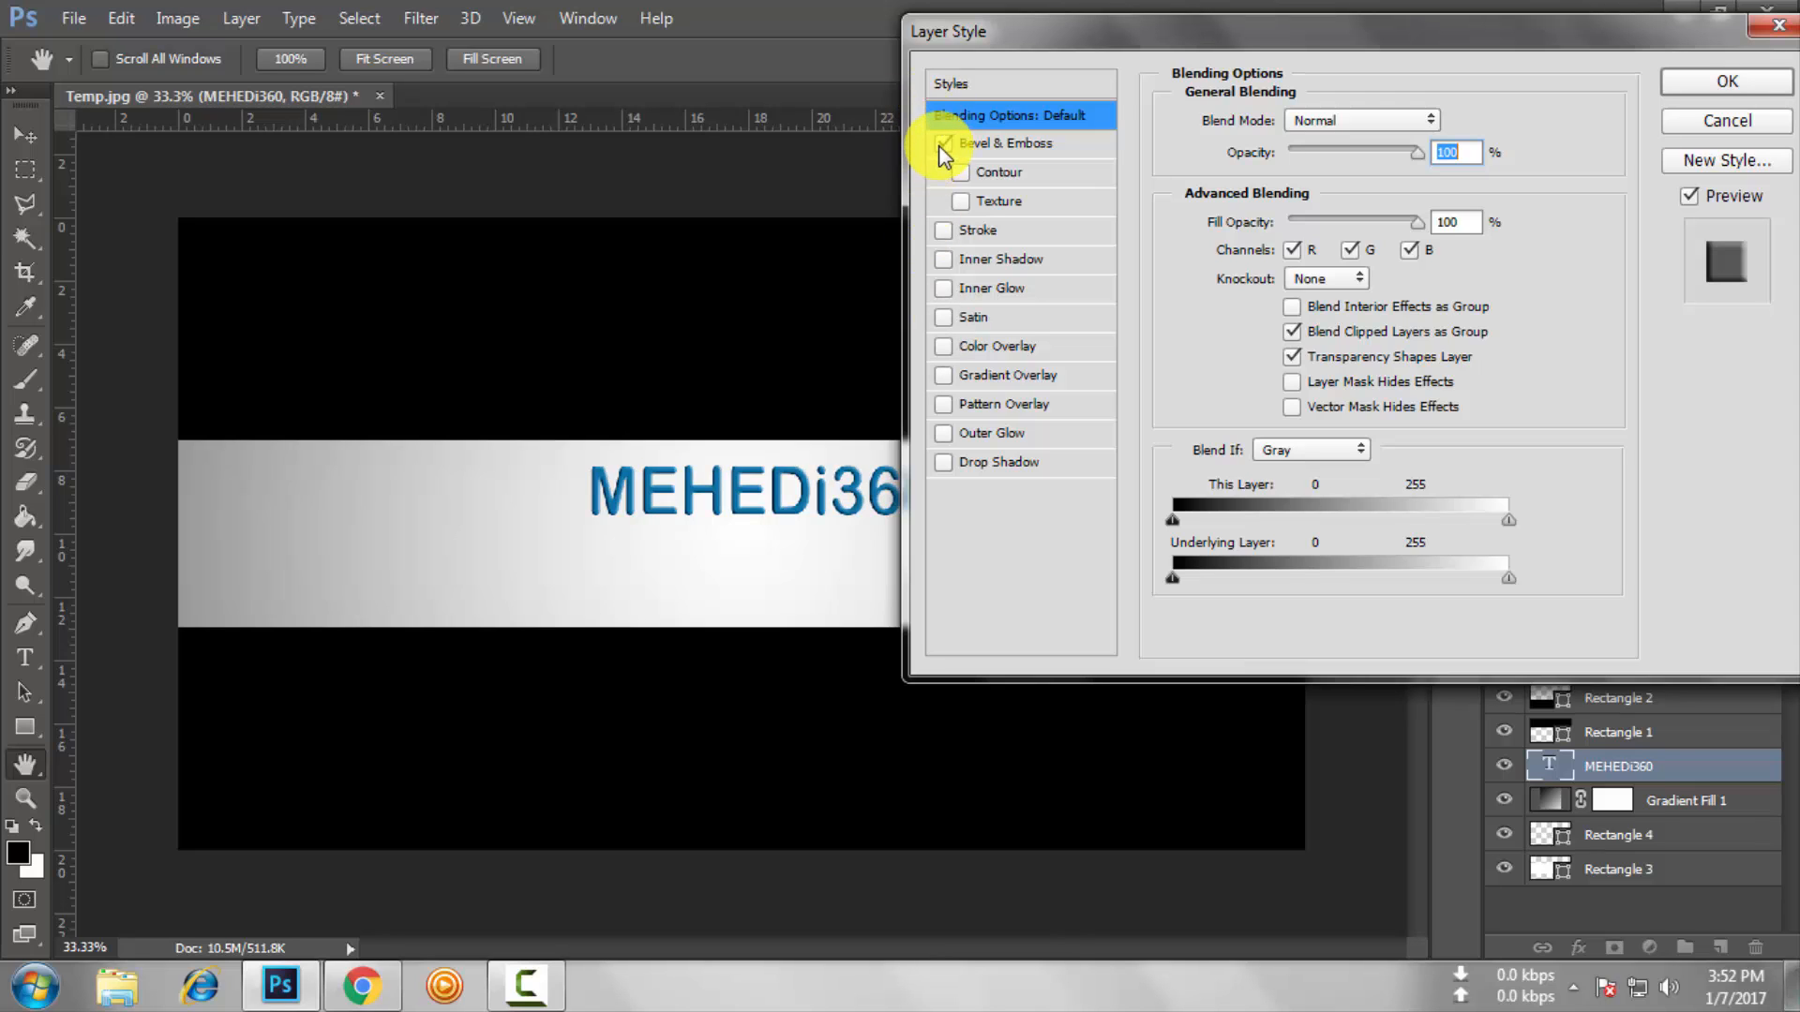
pyautogui.click(941, 143)
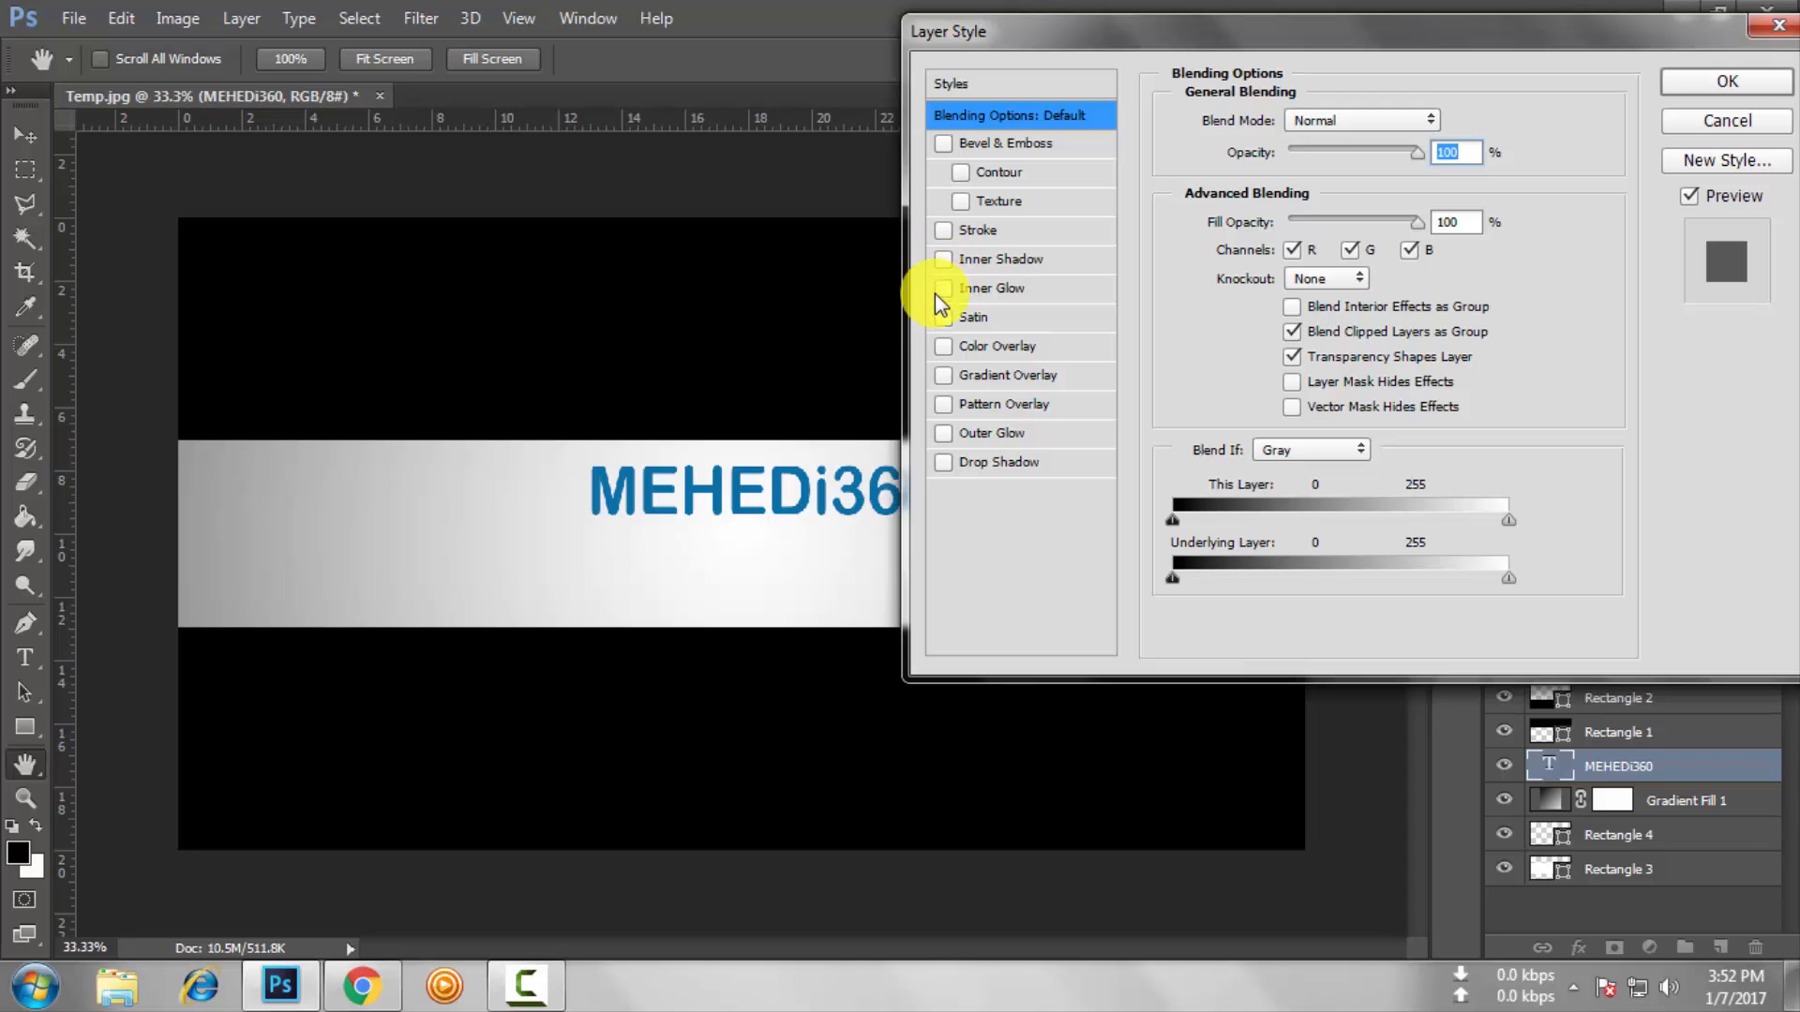
pyautogui.click(945, 464)
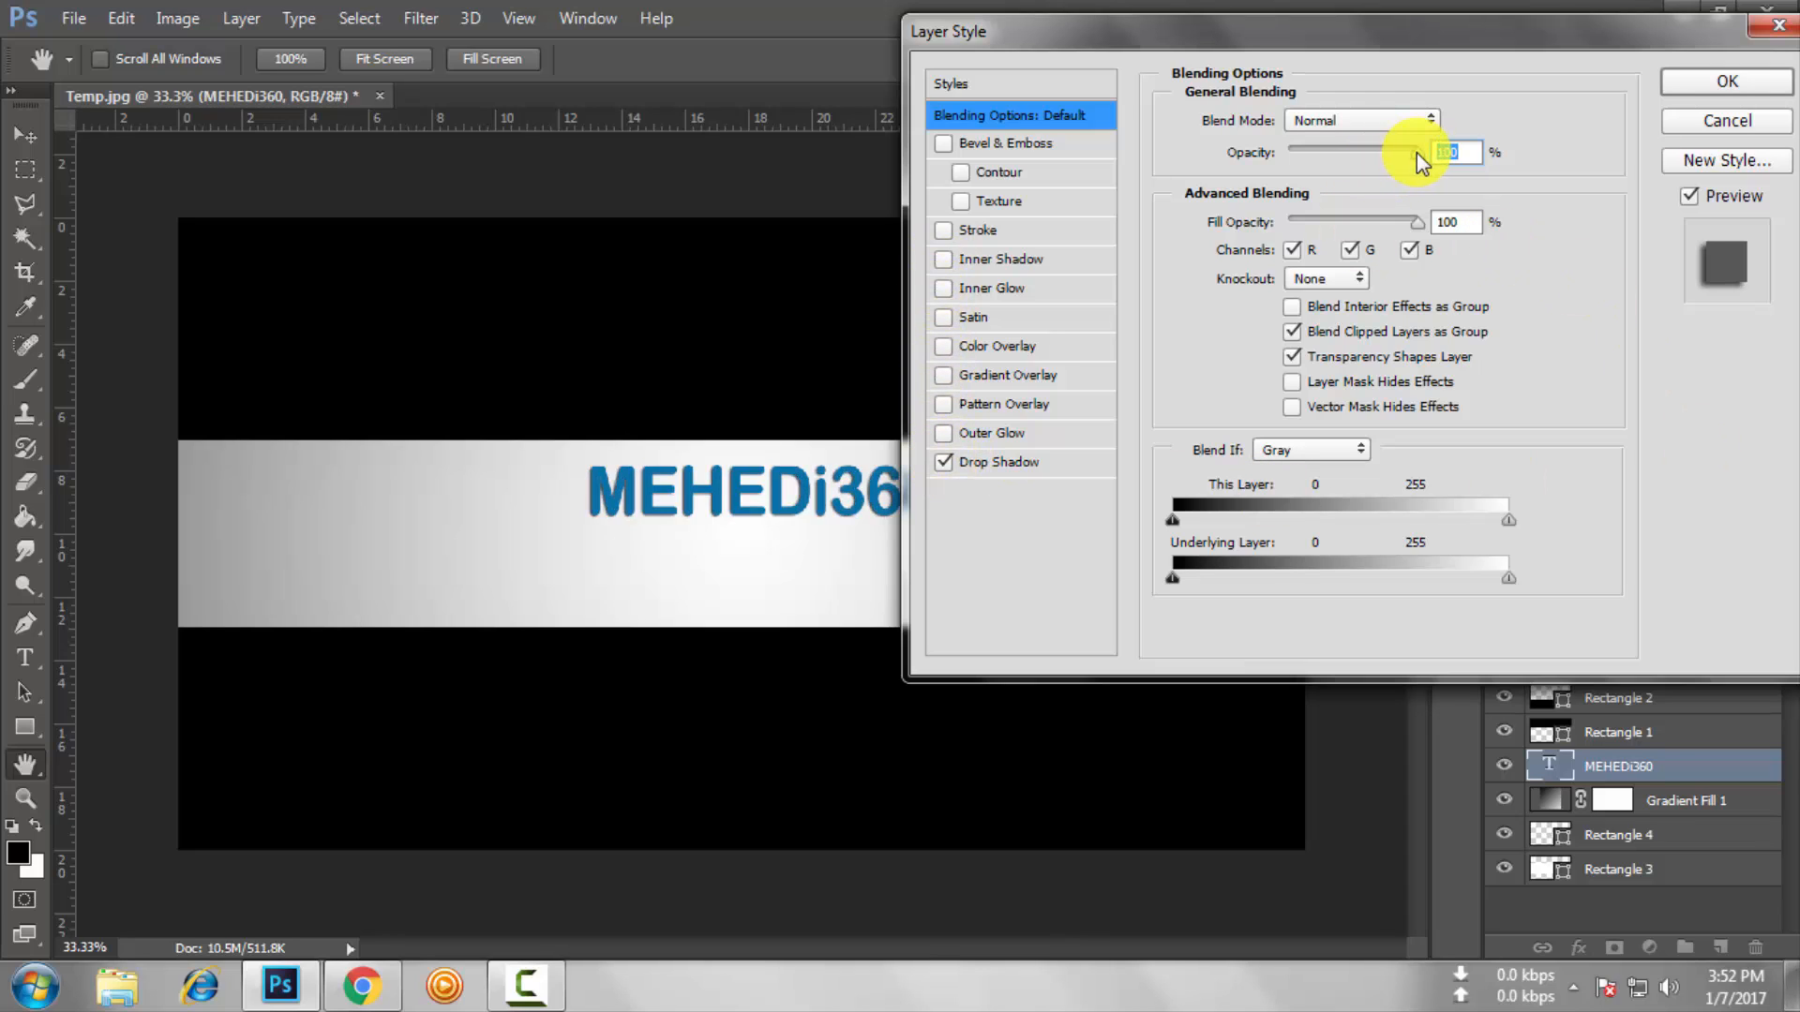
pyautogui.moveTo(1416, 154)
pyautogui.mouseDown()
pyautogui.moveTo(1378, 155)
pyautogui.moveTo(1427, 155)
pyautogui.mouseUp()
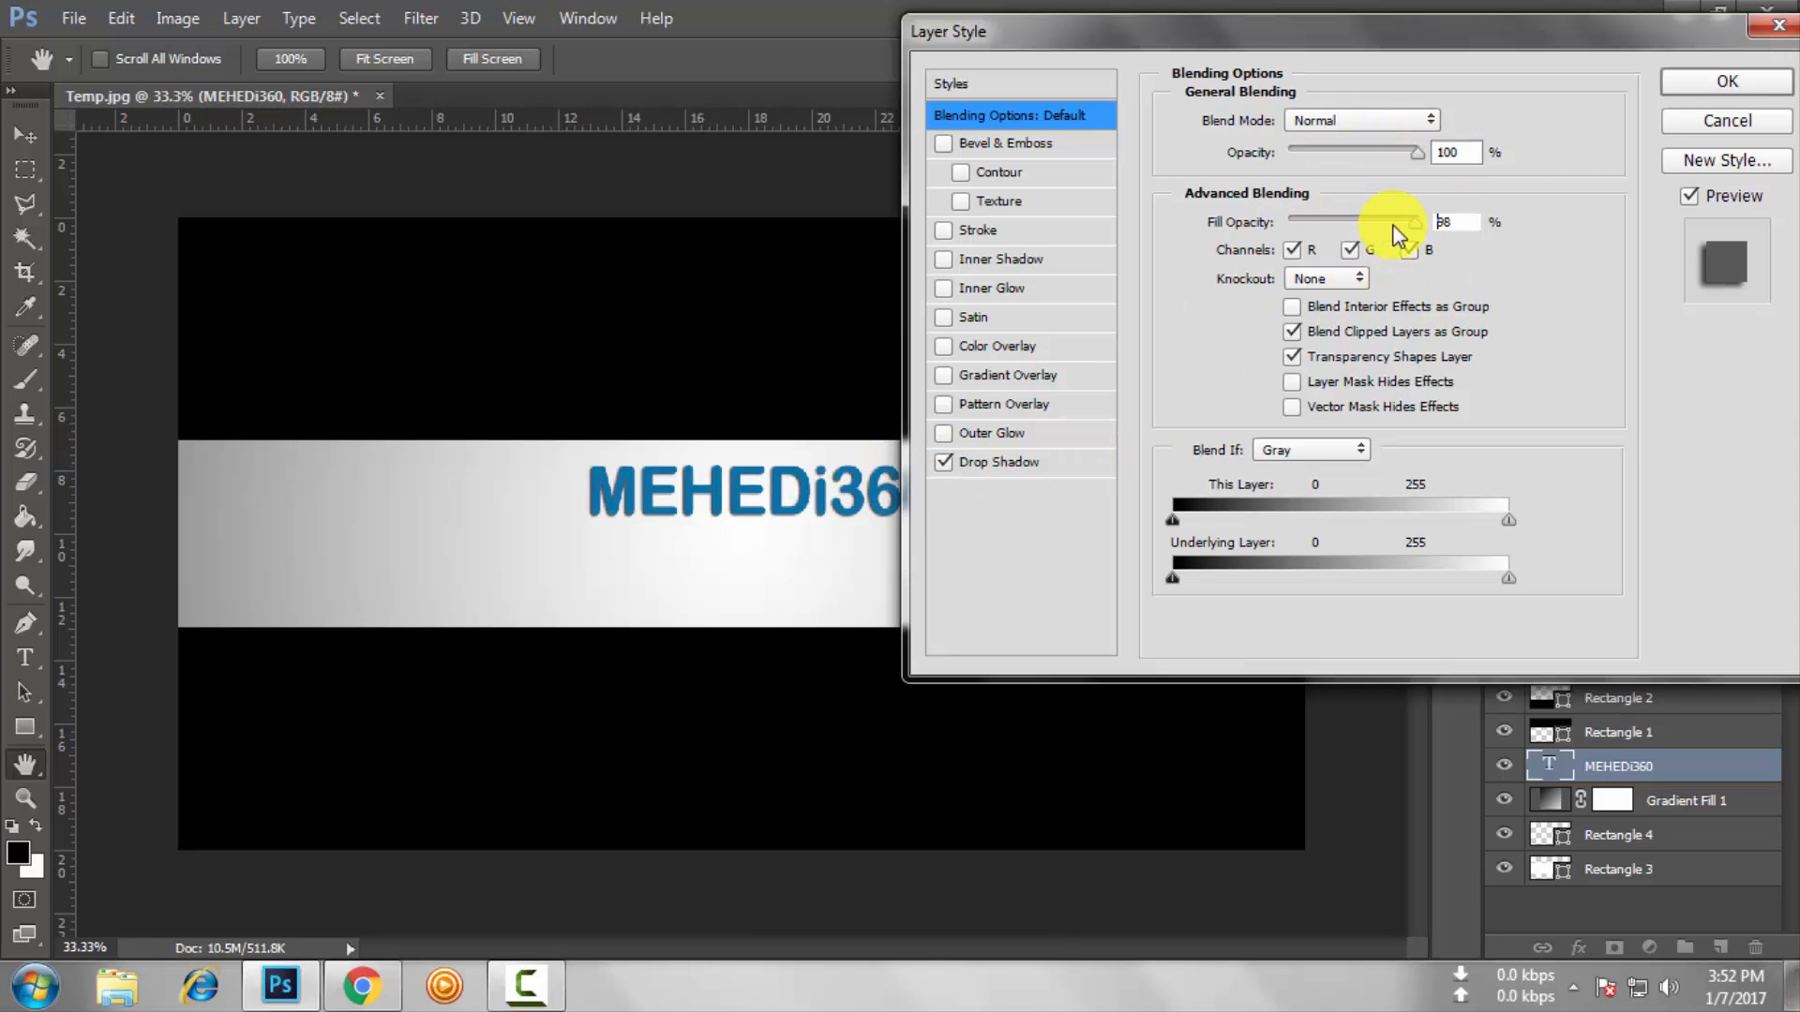
pyautogui.moveTo(1411, 223)
pyautogui.mouseDown()
pyautogui.moveTo(1346, 239)
pyautogui.moveTo(1429, 230)
pyautogui.mouseUp()
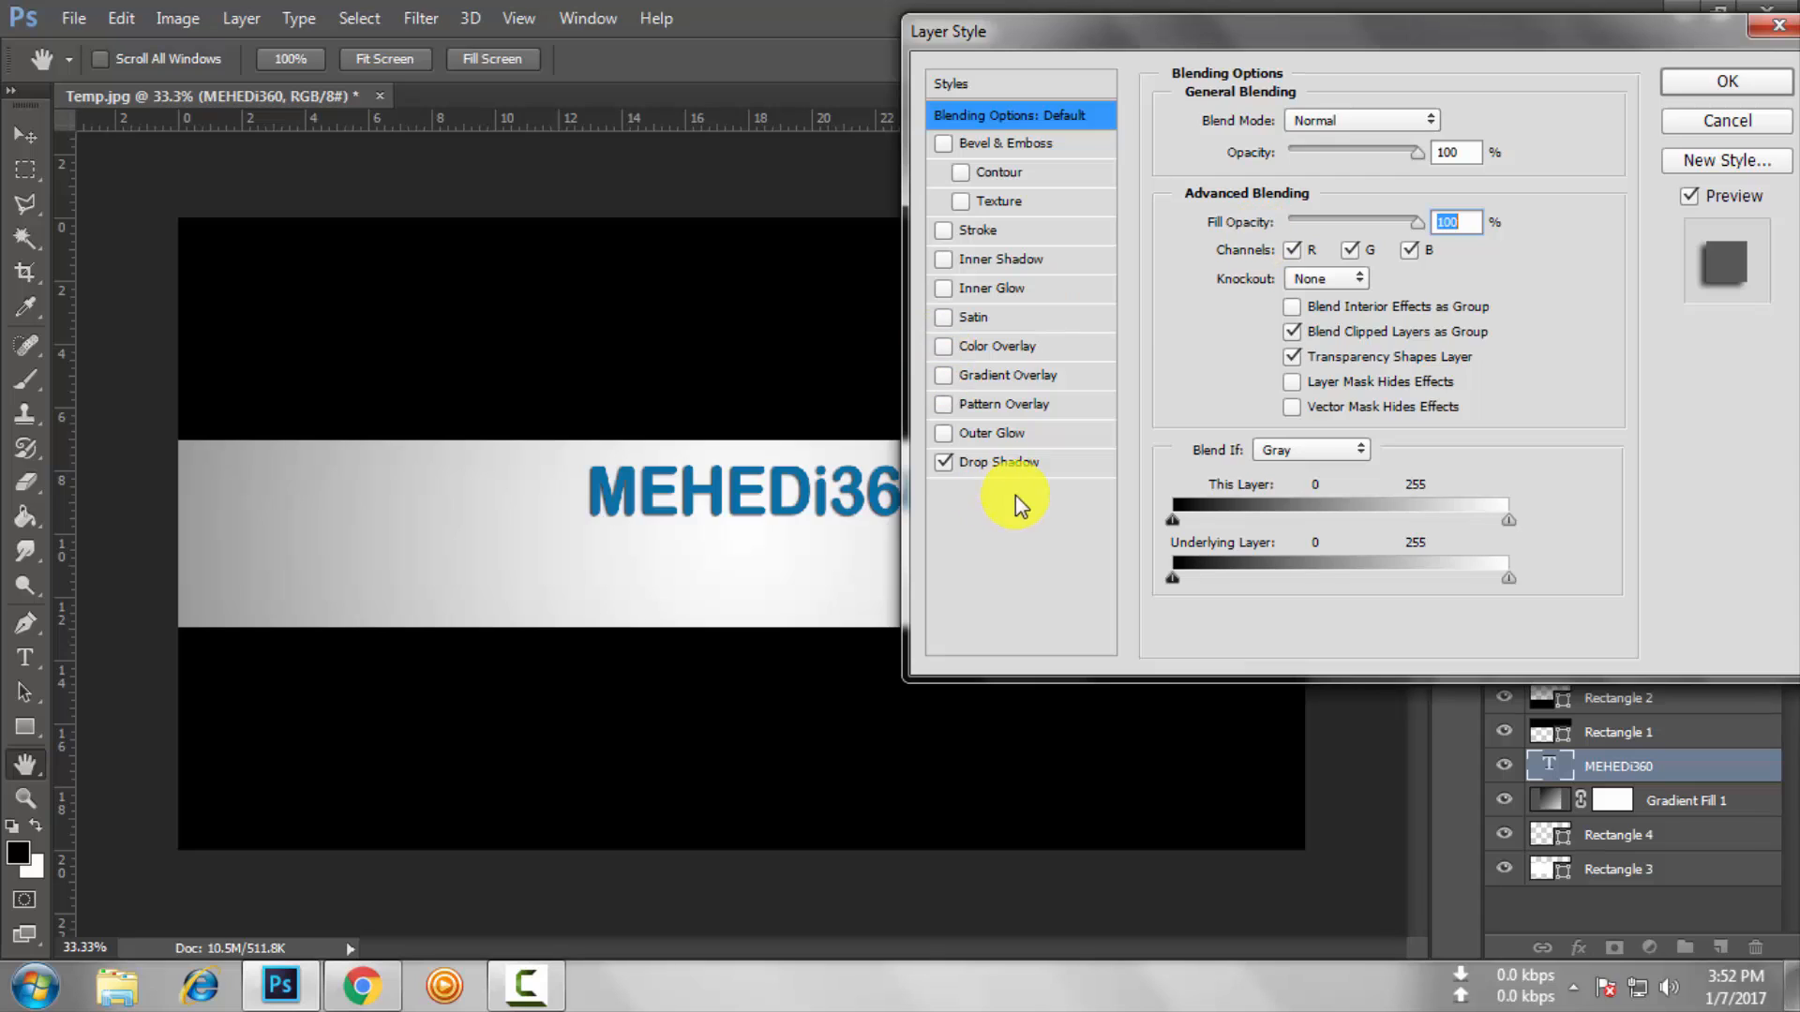
# Set the title's drop shadow to 78% opacity and 8 px distance.
pyautogui.click(1010, 464)
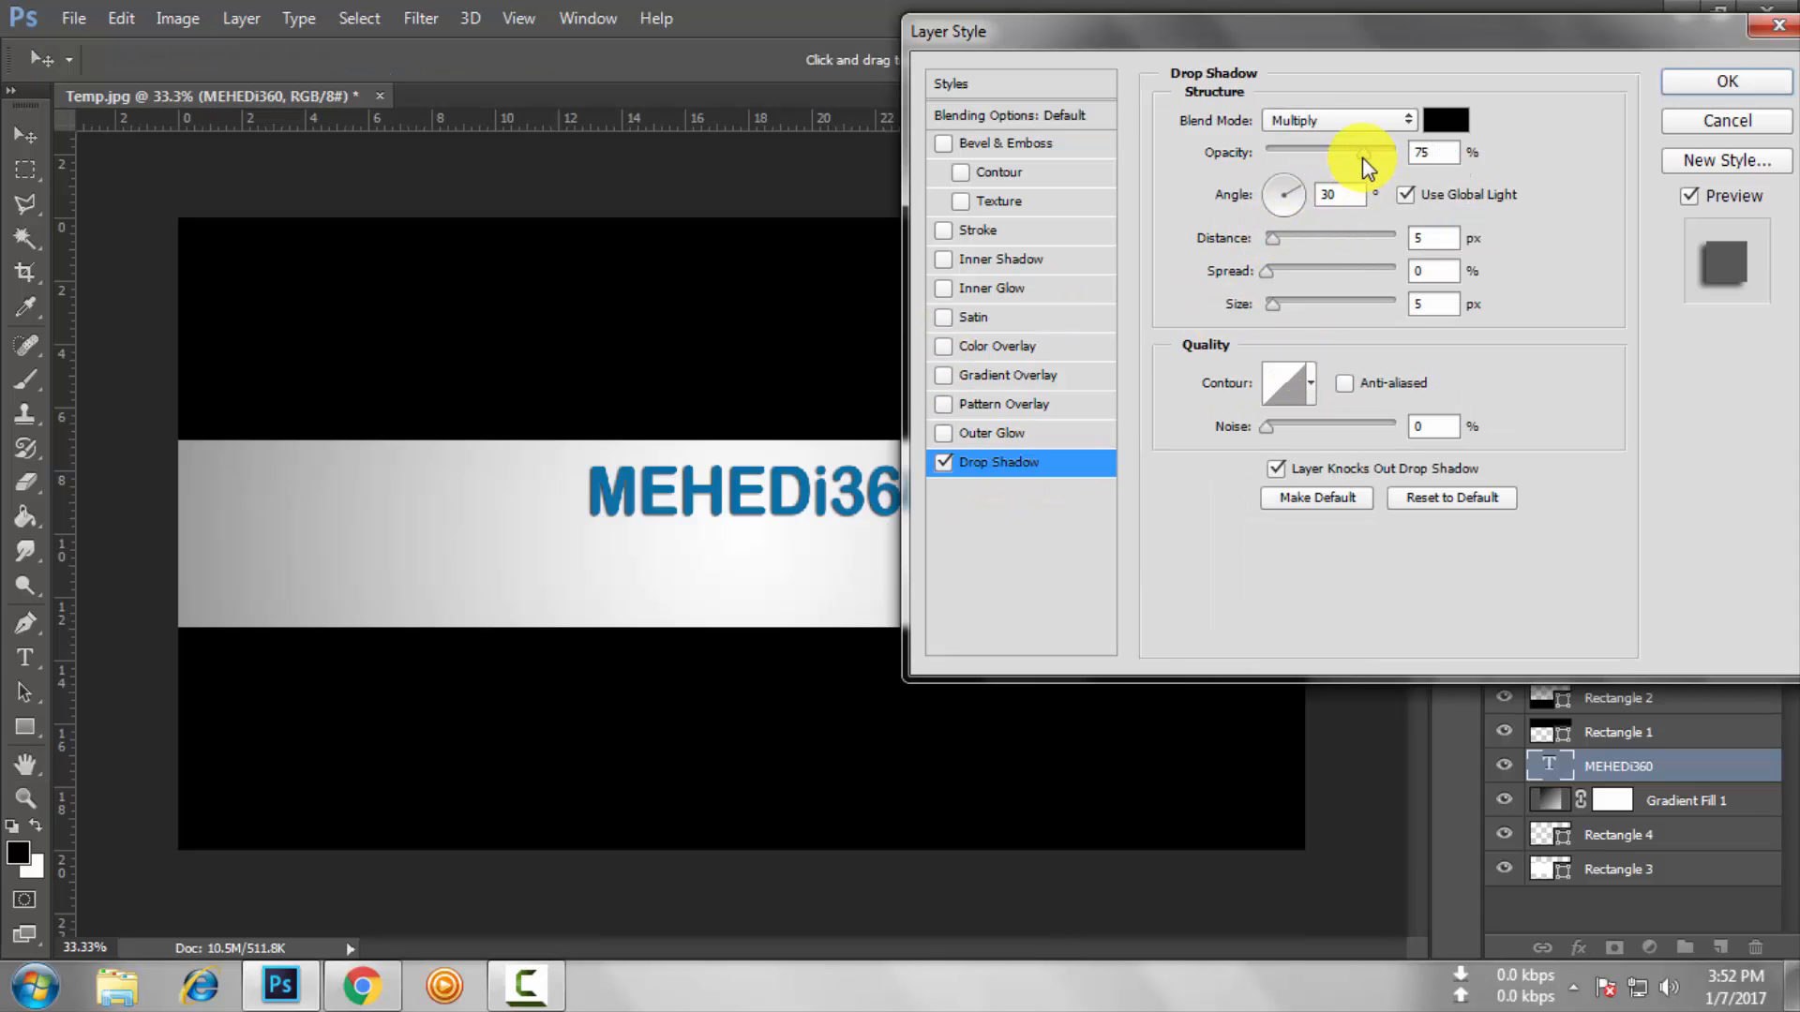
pyautogui.moveTo(1362, 161)
pyautogui.mouseDown()
pyautogui.moveTo(1306, 157)
pyautogui.moveTo(1367, 183)
pyautogui.mouseUp()
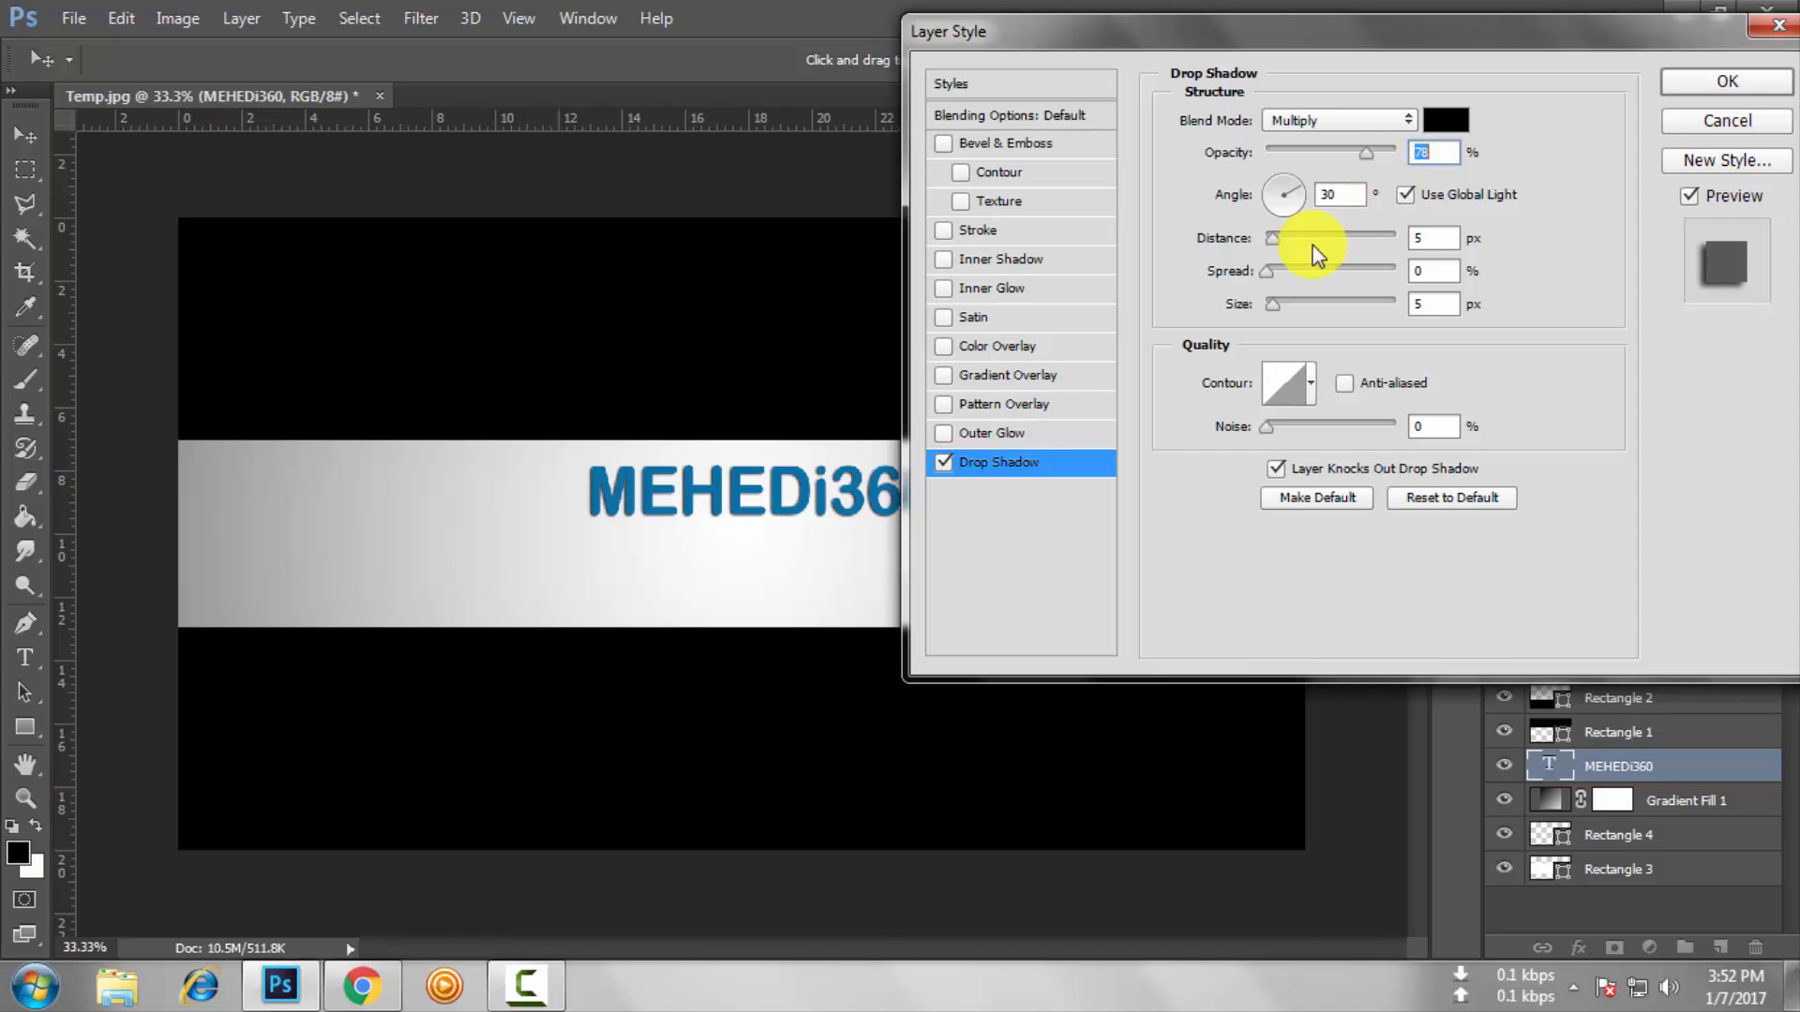
pyautogui.moveTo(1274, 238)
pyautogui.mouseDown()
pyautogui.moveTo(1374, 241)
pyautogui.moveTo(1279, 236)
pyautogui.mouseUp()
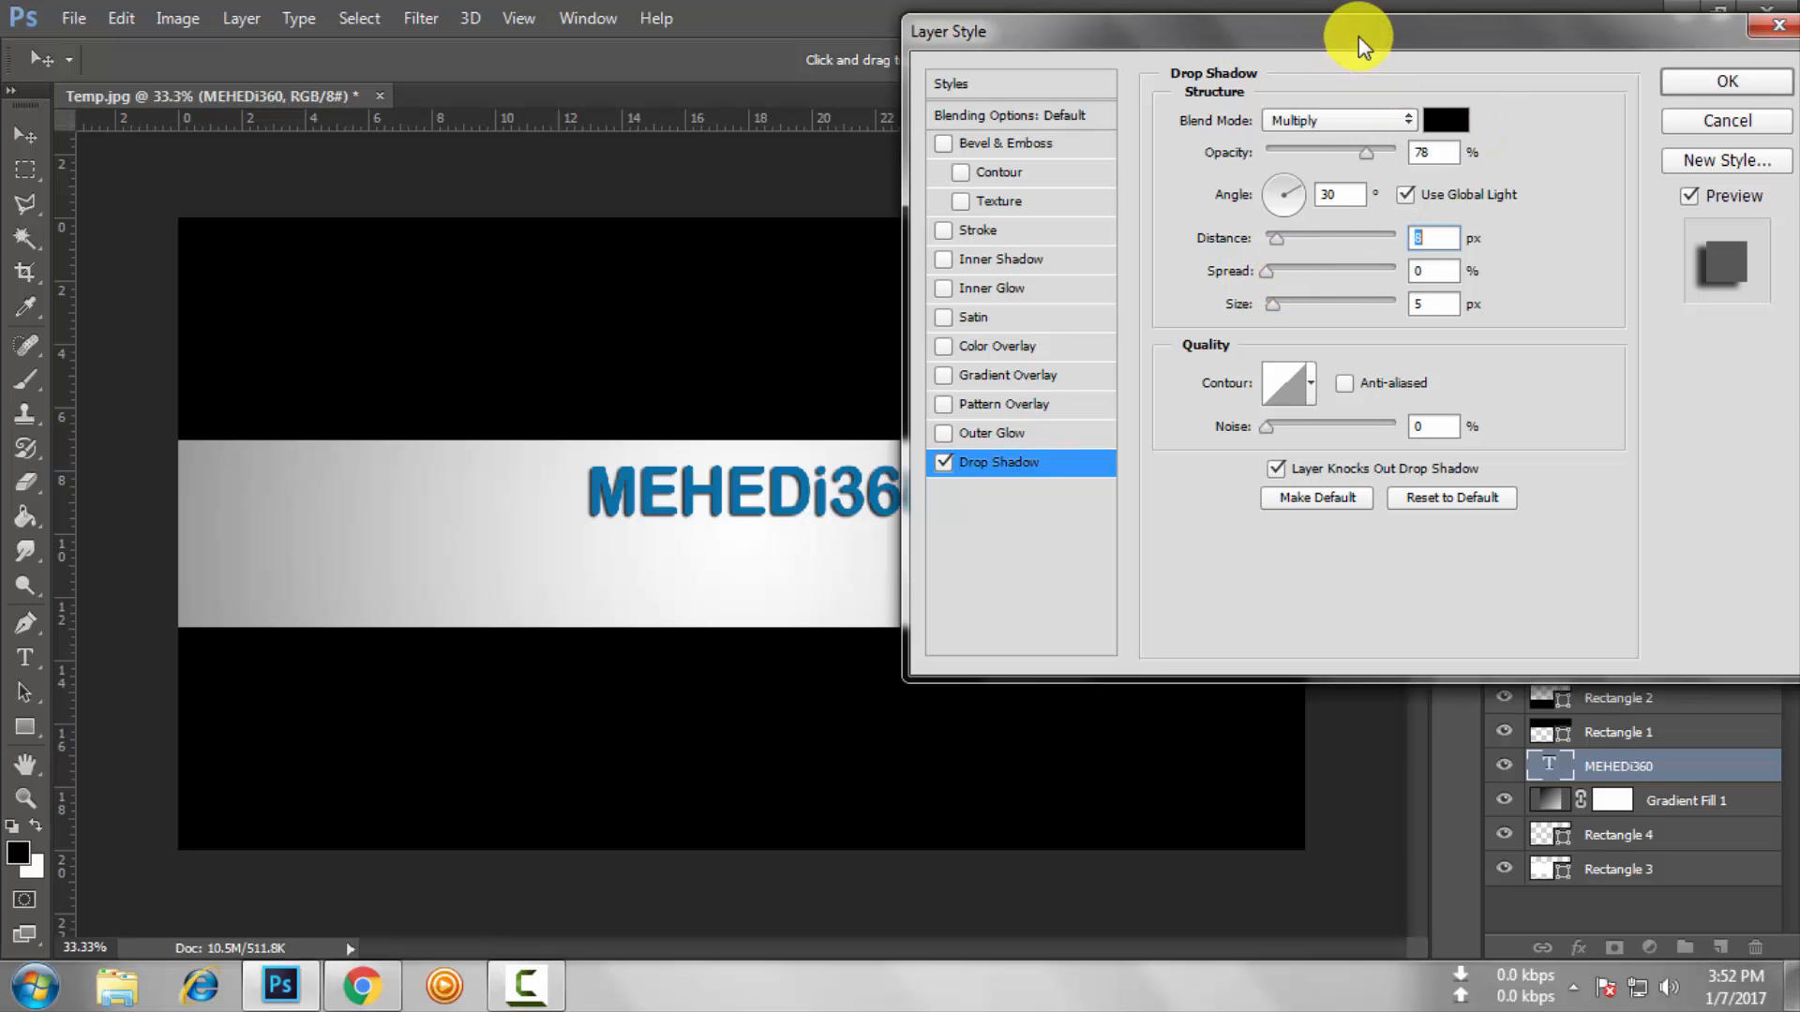
pyautogui.moveTo(1359, 36); pyautogui.dragTo(1324, 58)
# Try the Outer Glow, Pattern Overlay, Gradient Overlay and Color Overlay effects on the title text.
pyautogui.click(947, 450)
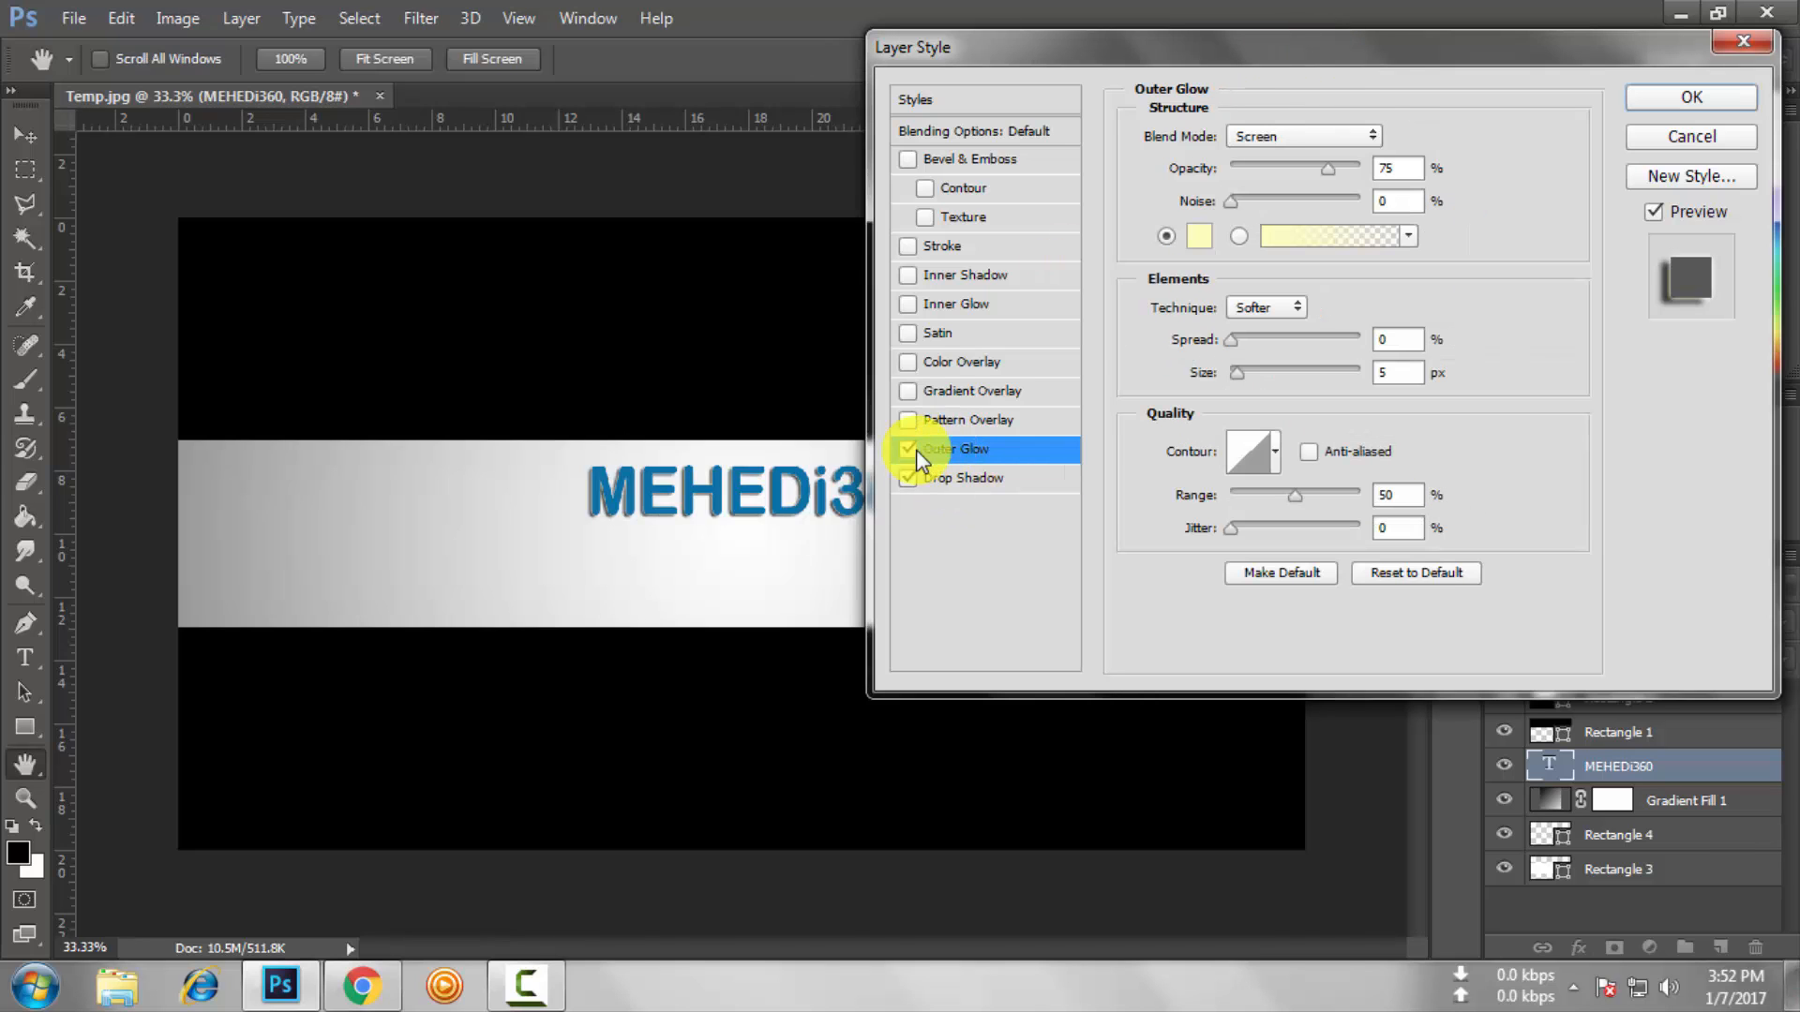
pyautogui.click(908, 449)
pyautogui.click(908, 420)
pyautogui.click(908, 390)
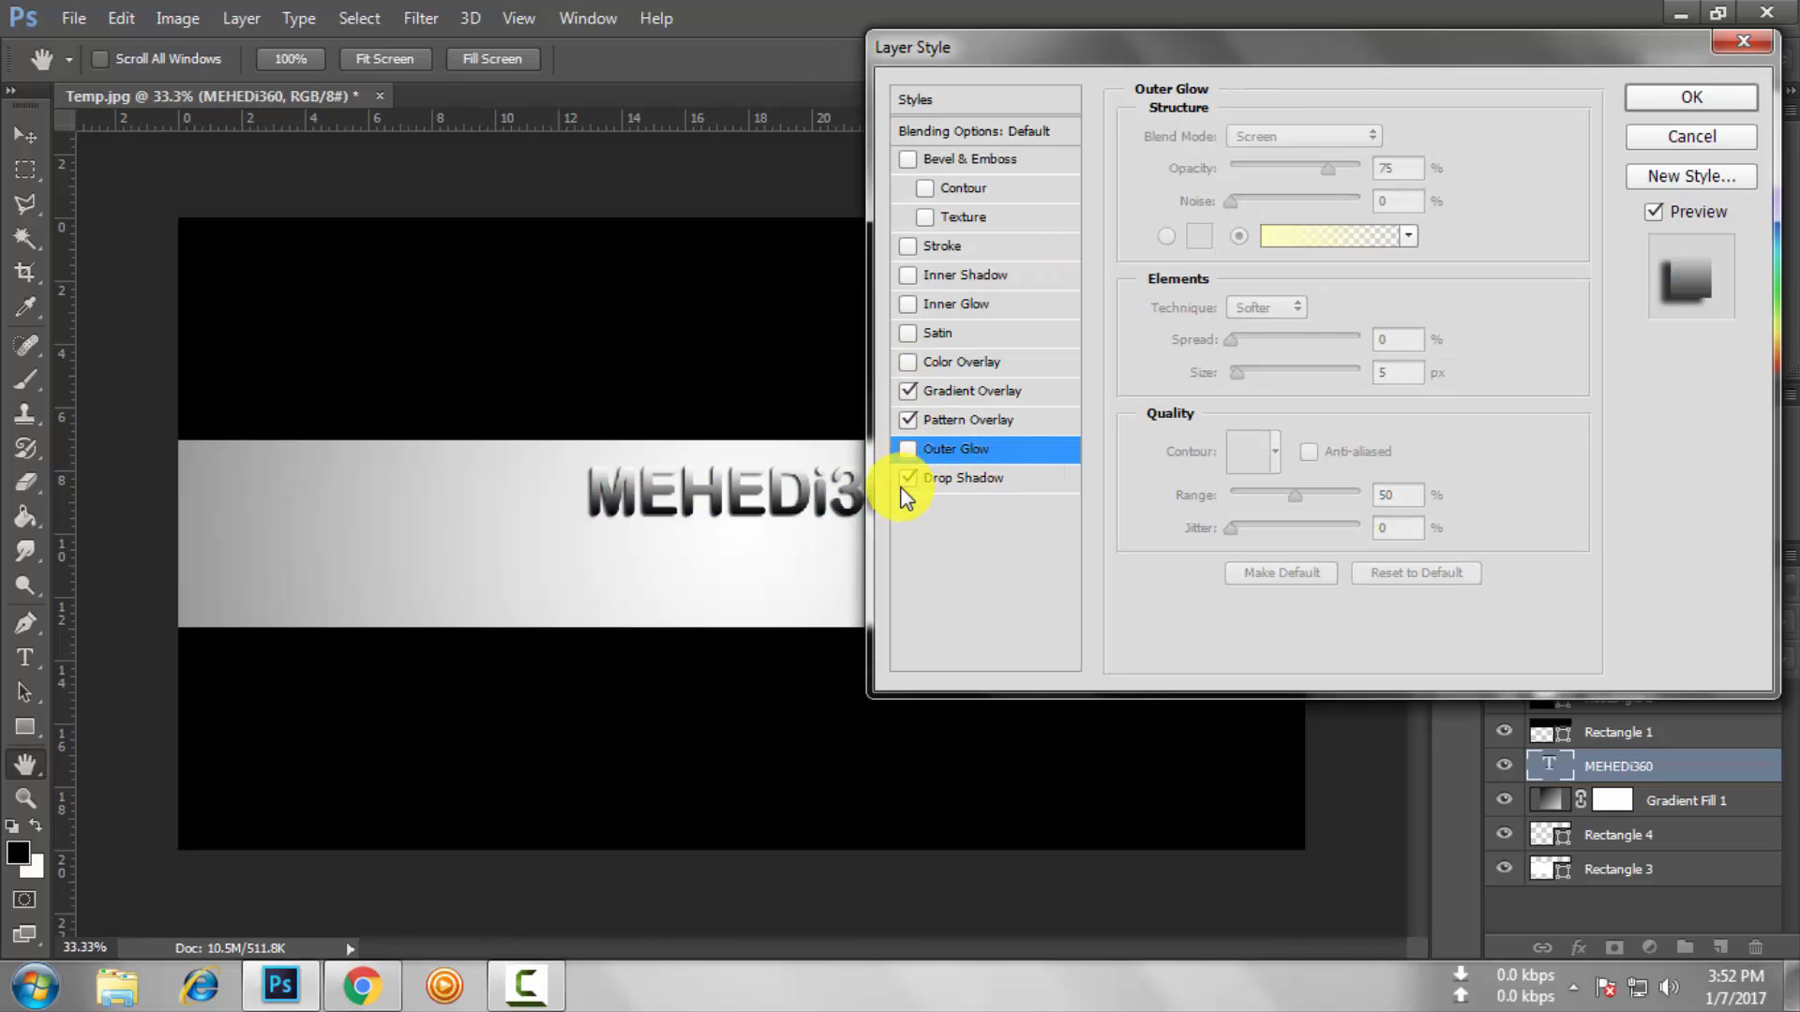
pyautogui.click(906, 478)
pyautogui.click(906, 394)
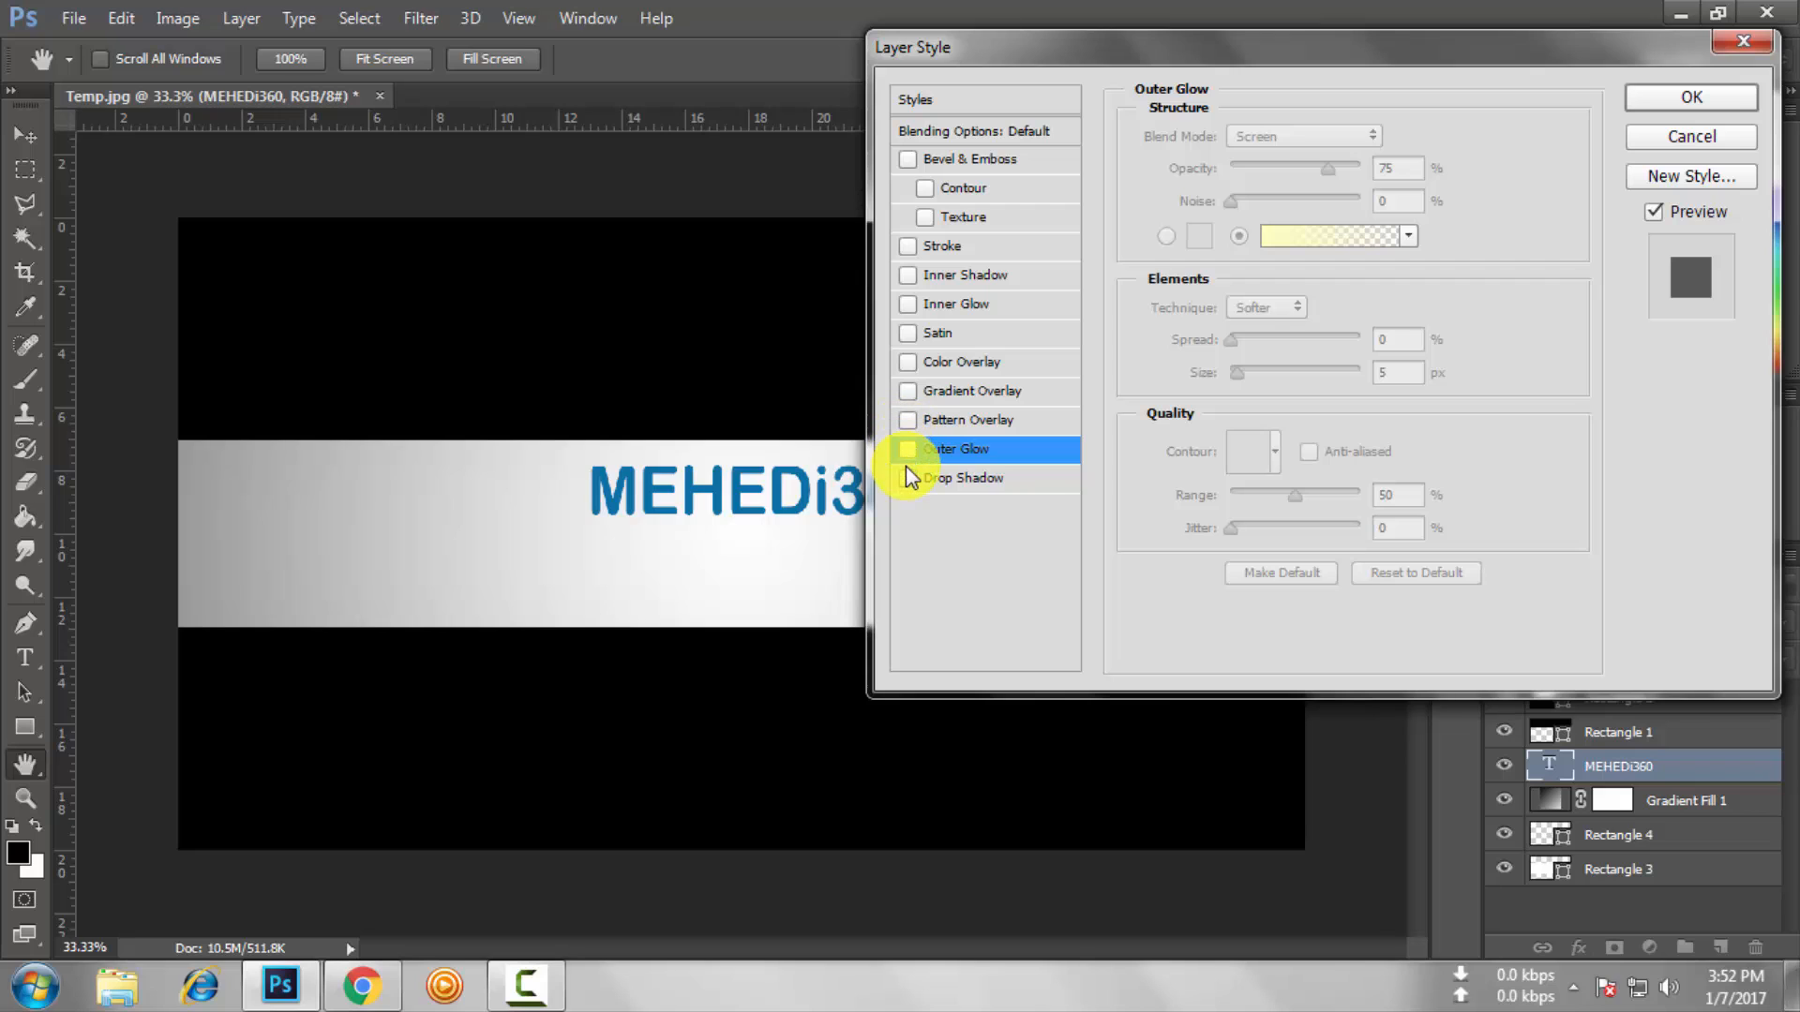
pyautogui.click(906, 475)
pyautogui.click(909, 362)
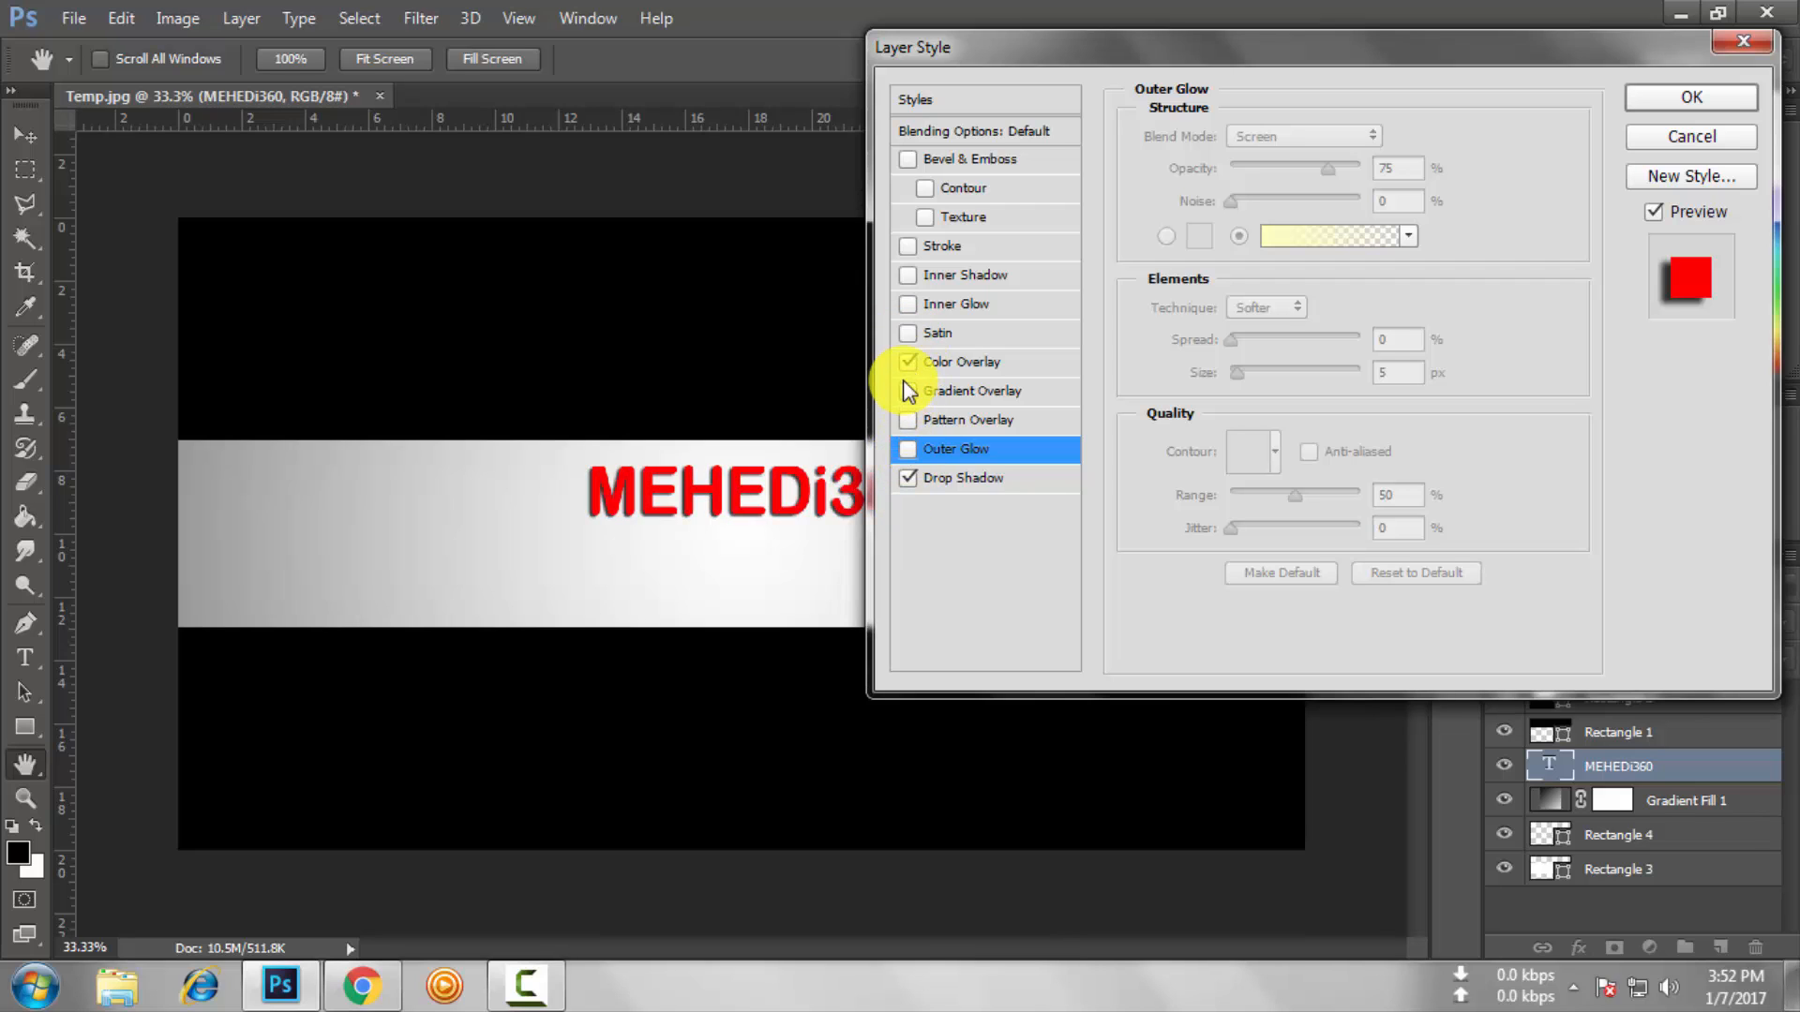
pyautogui.click(908, 361)
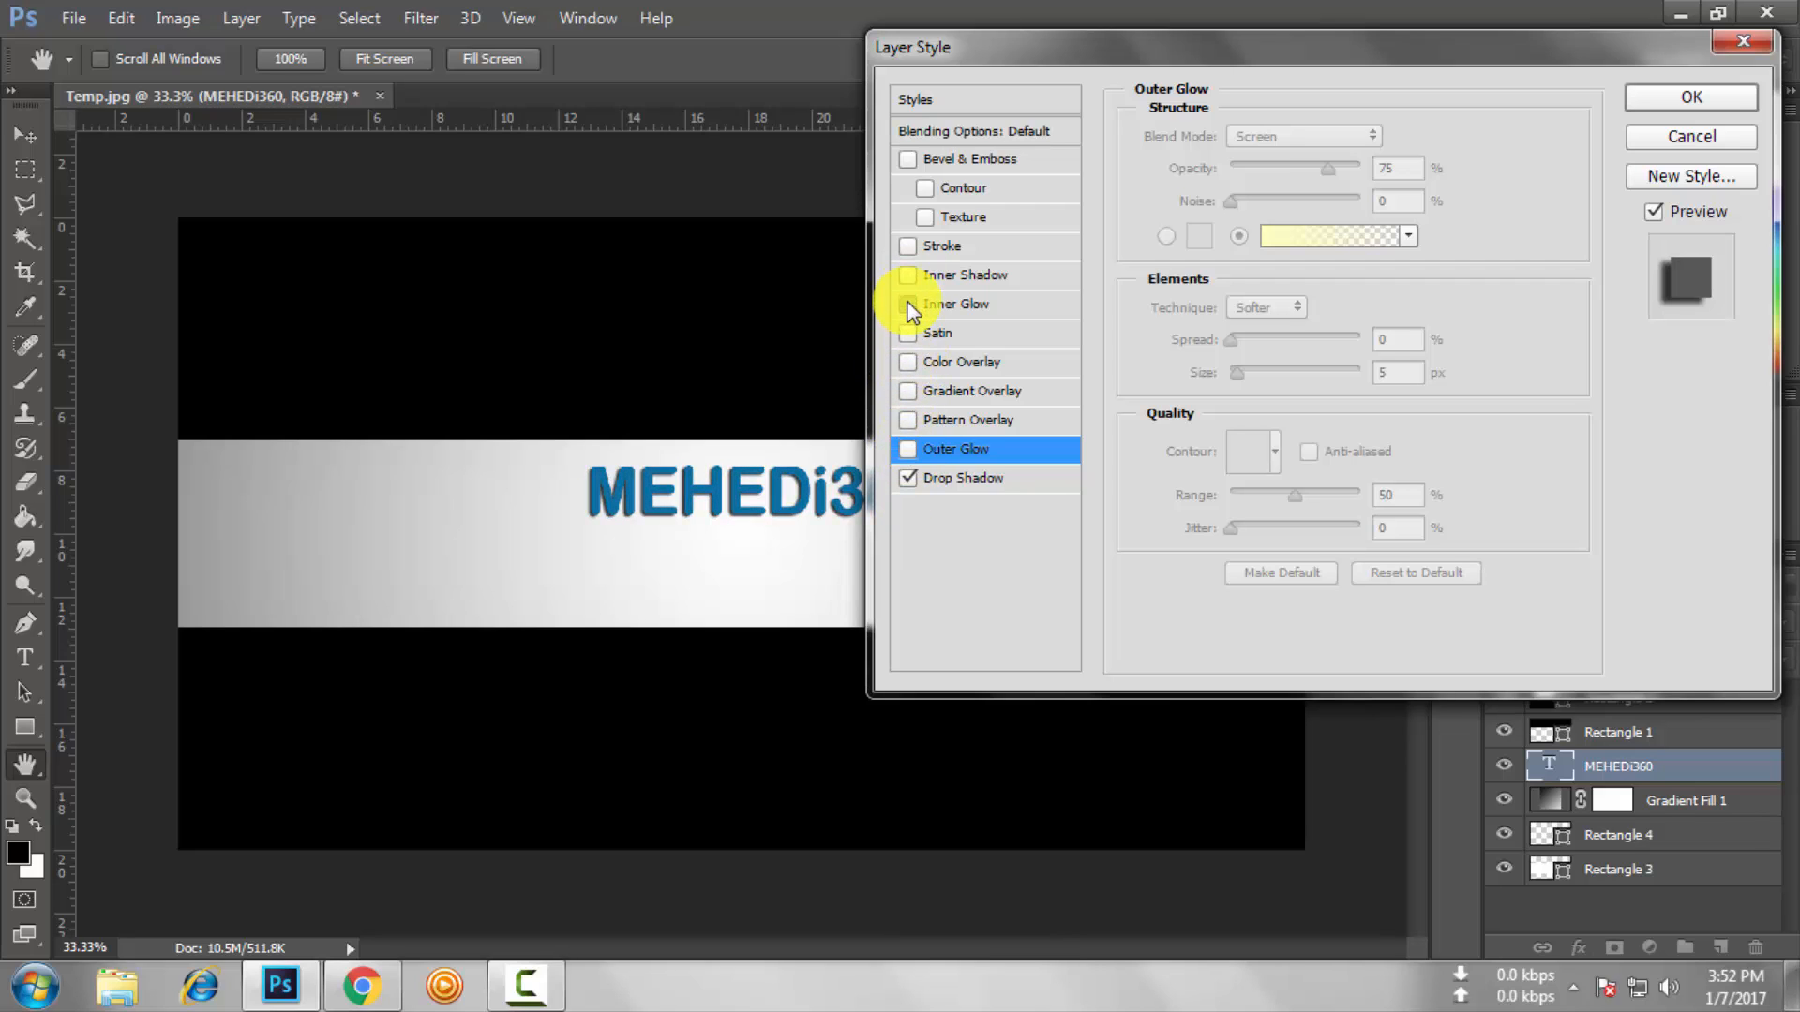
# Add Stroke and Bevel & Emboss with Contour to the title text and apply the layer style.
pyautogui.click(909, 247)
pyautogui.click(926, 219)
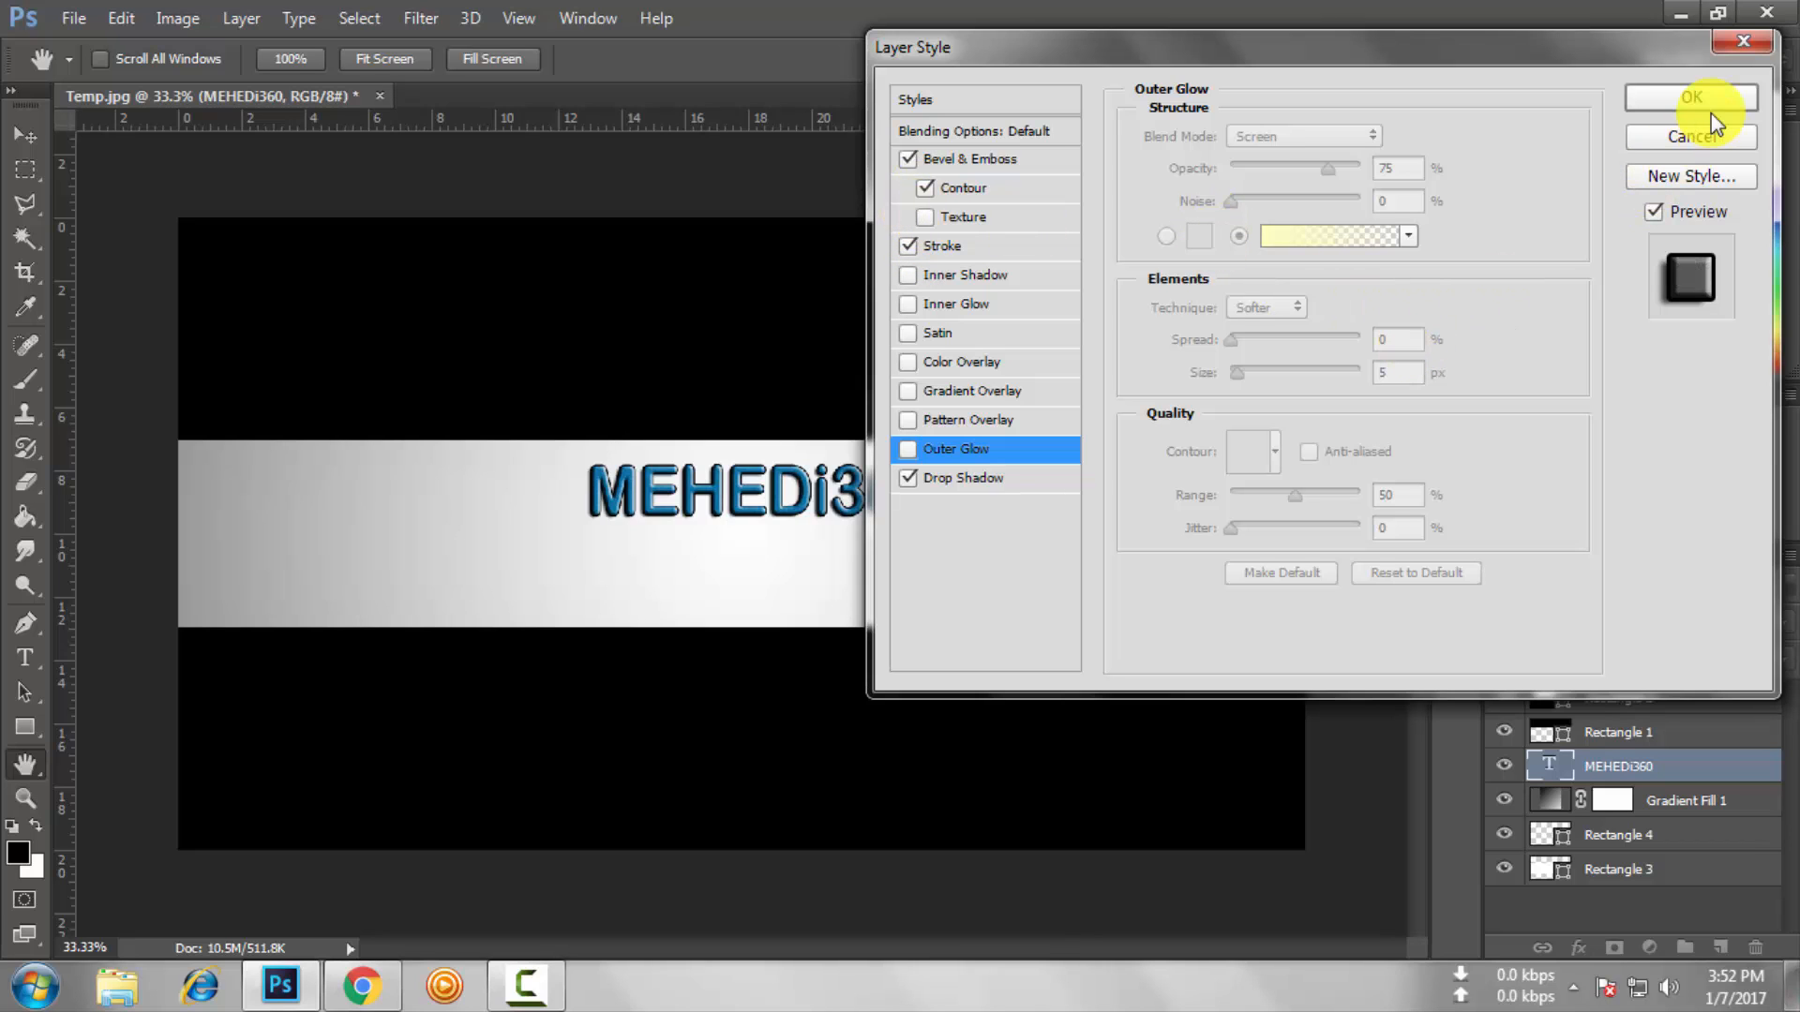
pyautogui.moveTo(1326, 59); pyautogui.dragTo(1054, 123)
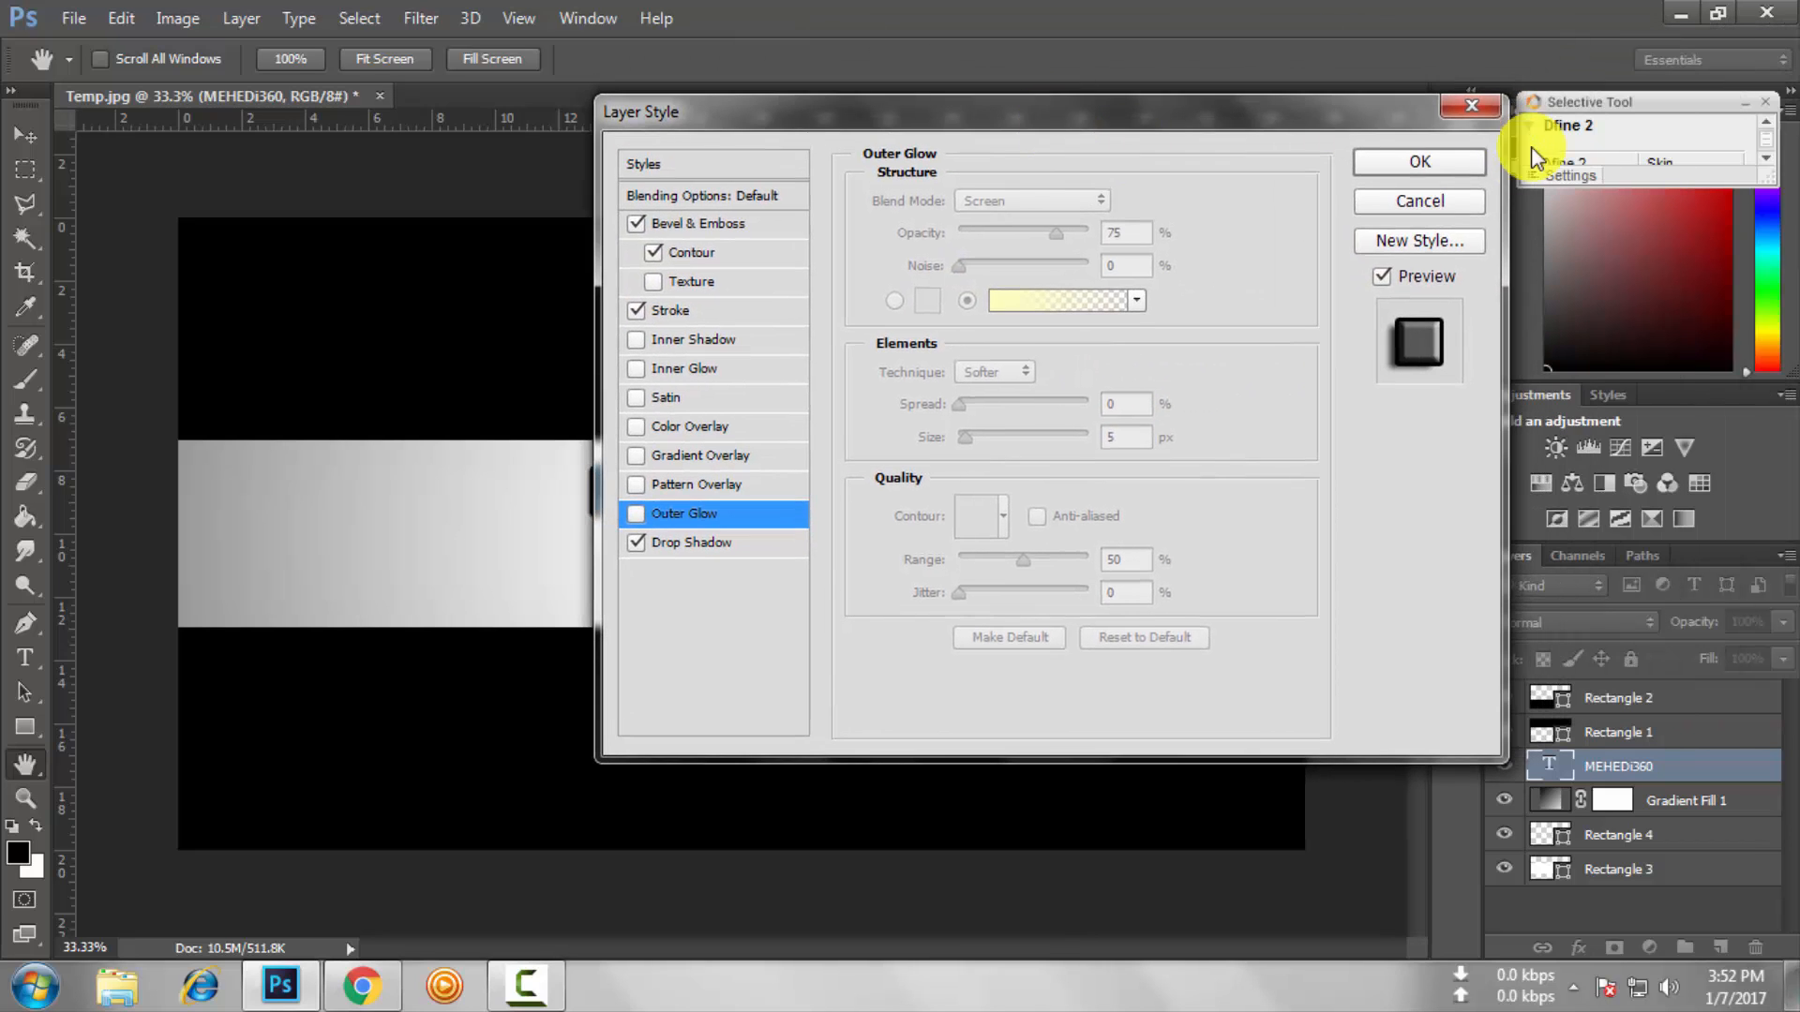
pyautogui.moveTo(1190, 122); pyautogui.dragTo(1116, 86)
pyautogui.click(1378, 132)
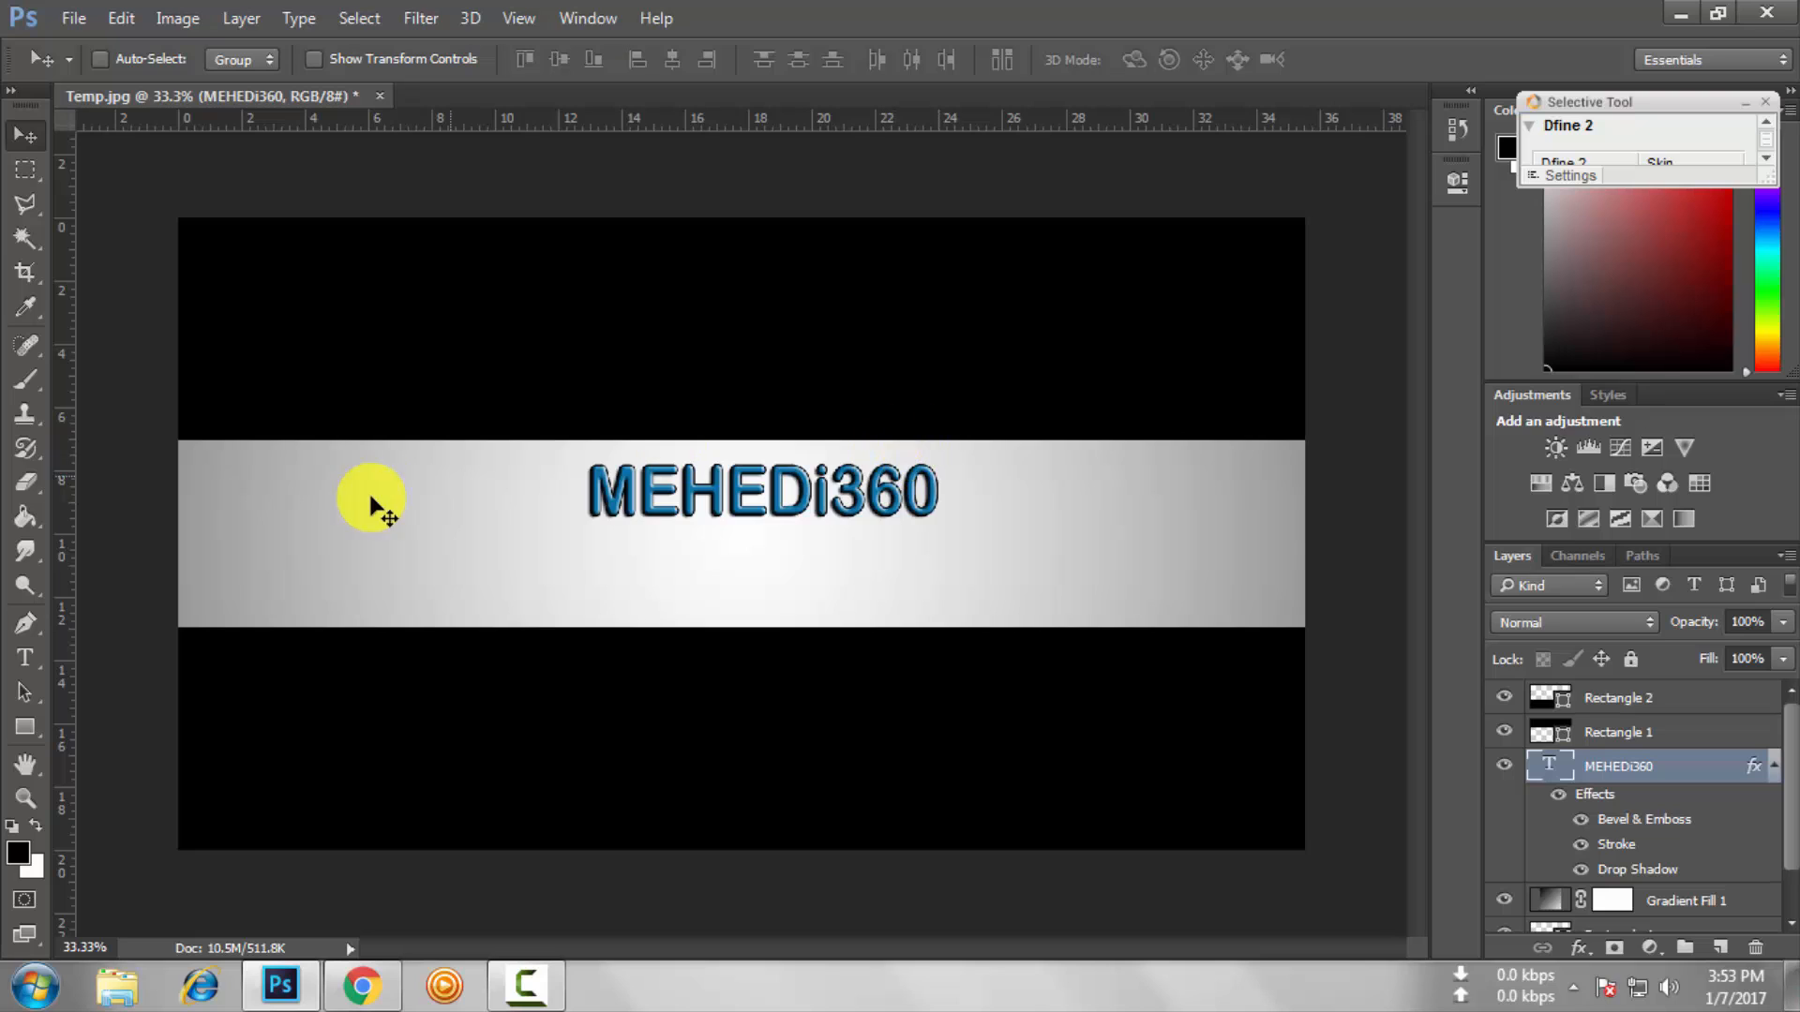
# Add a new layer above the MEHEDi360 text layer and draw a wide text box directly beneath the title.
pyautogui.click(24, 659)
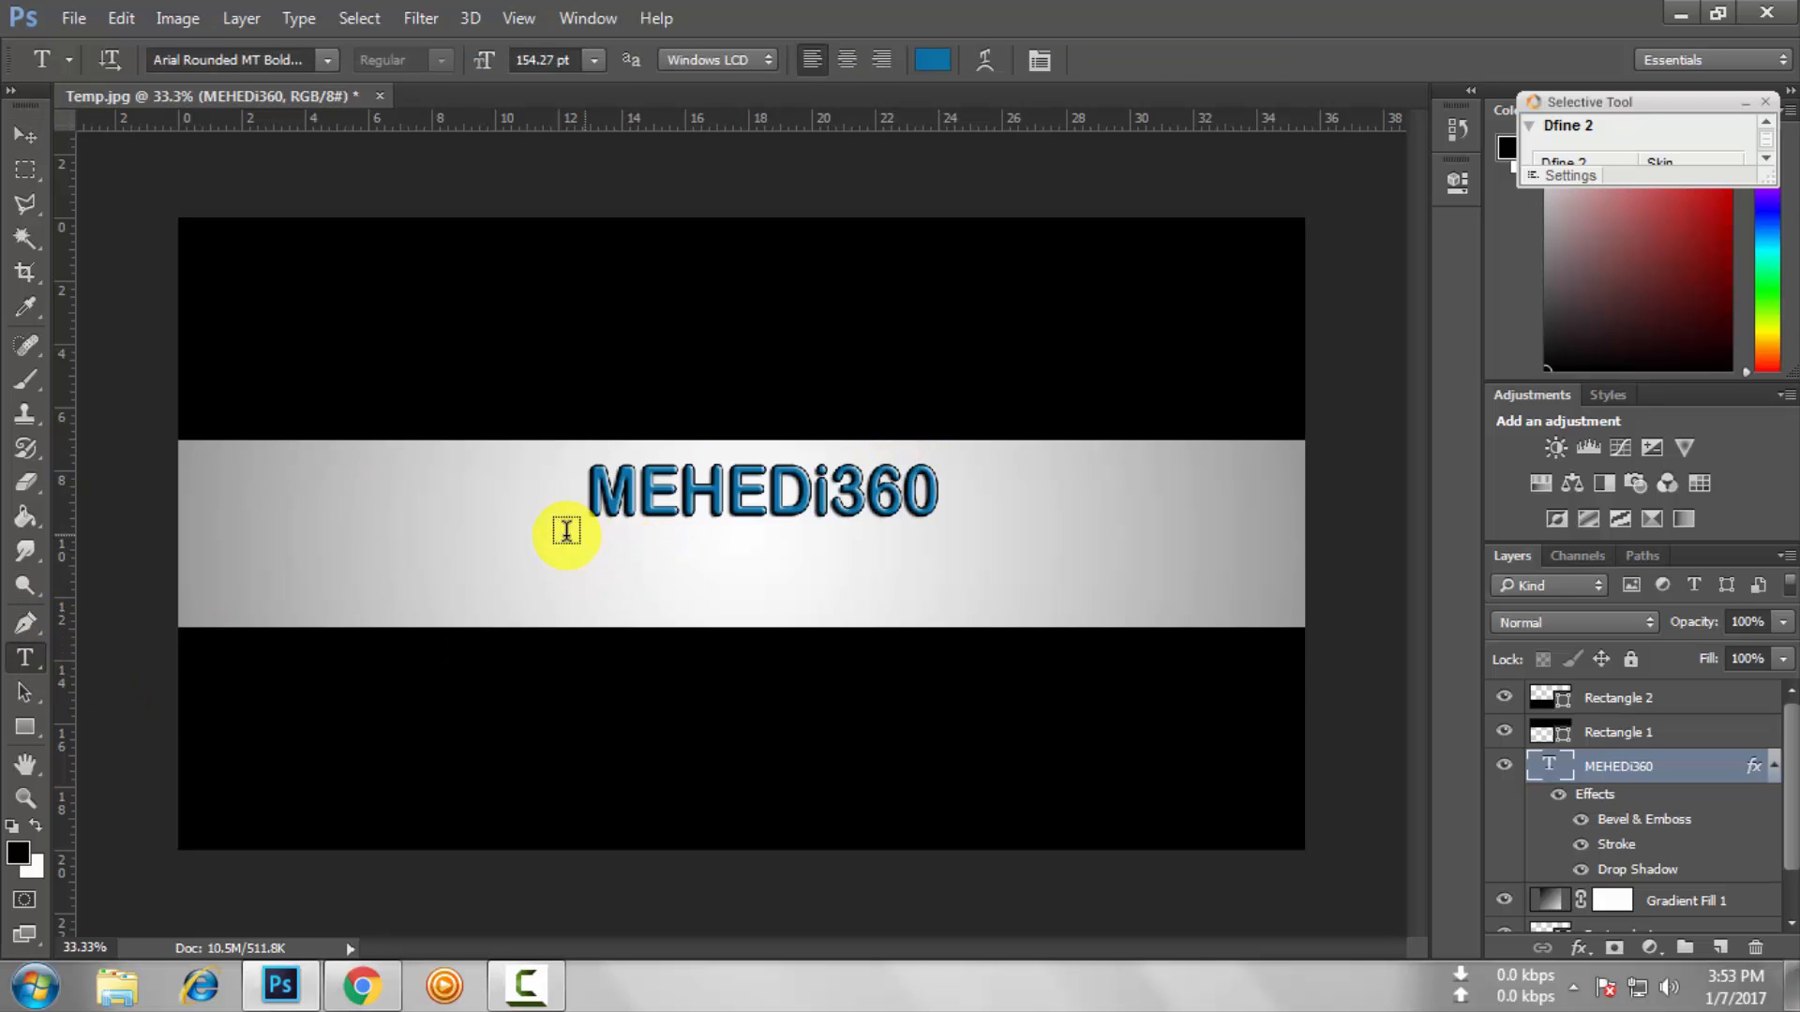
pyautogui.click(1777, 764)
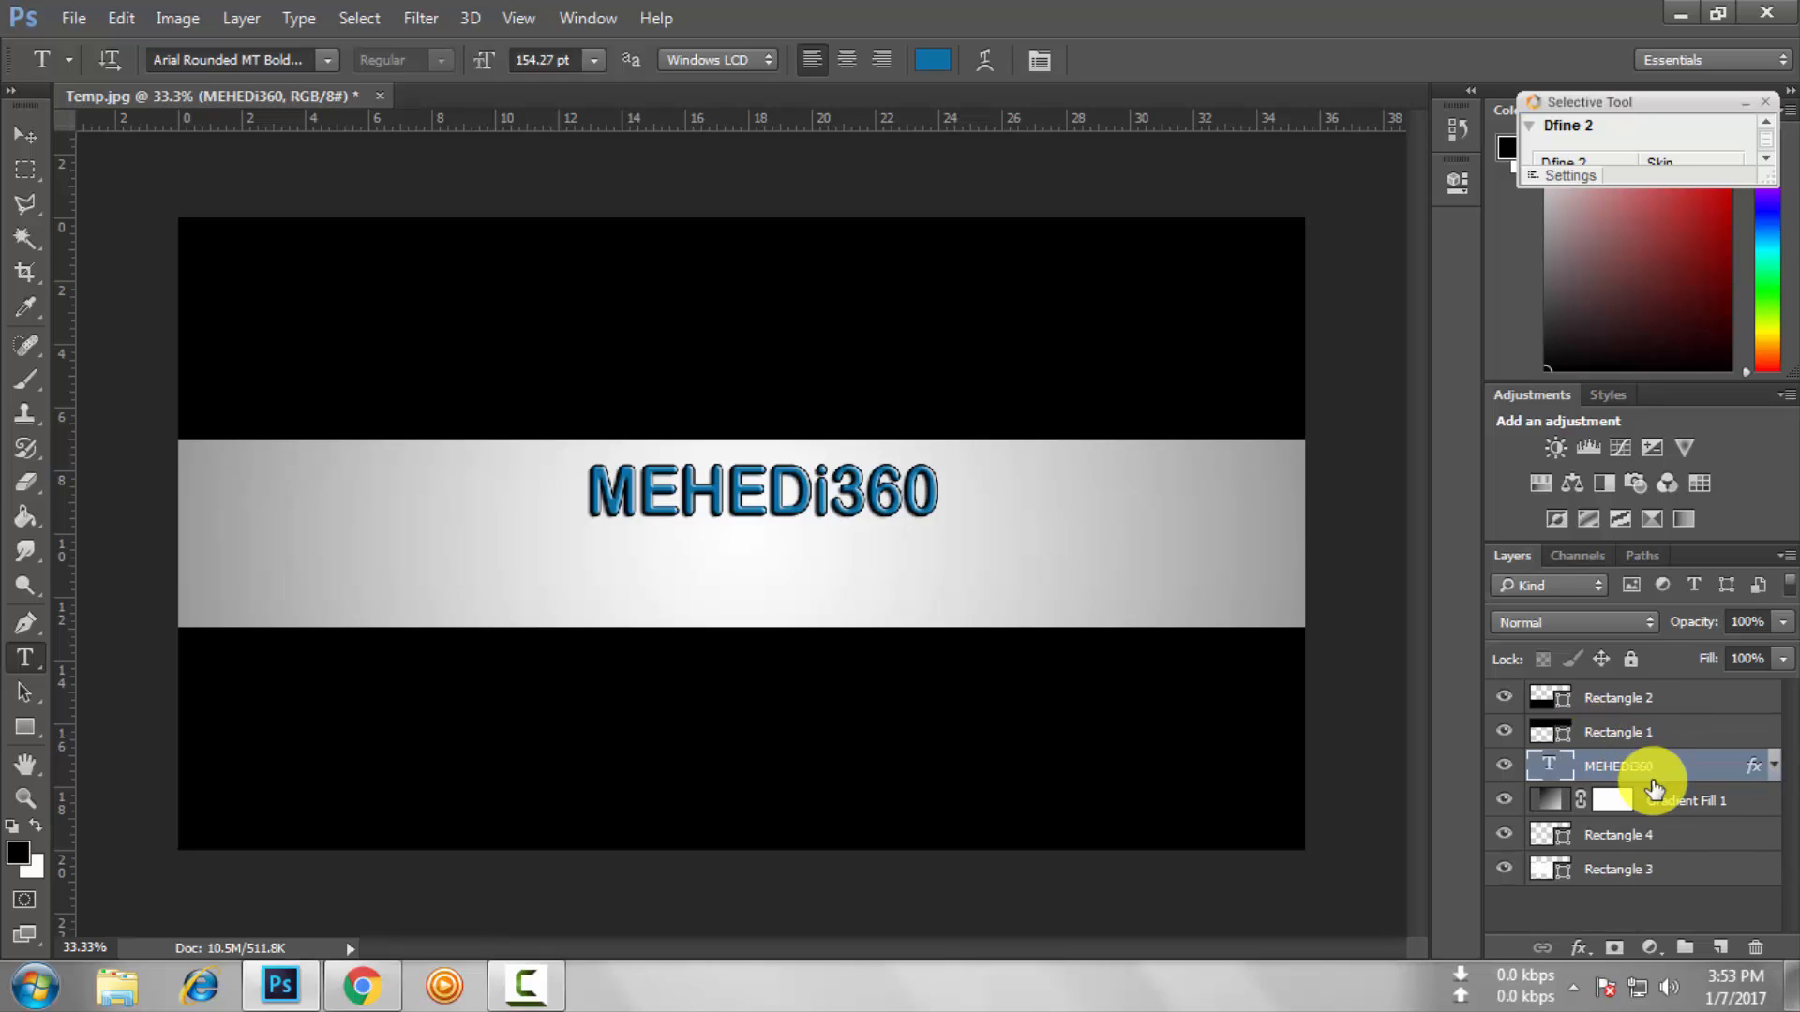
pyautogui.click(1718, 949)
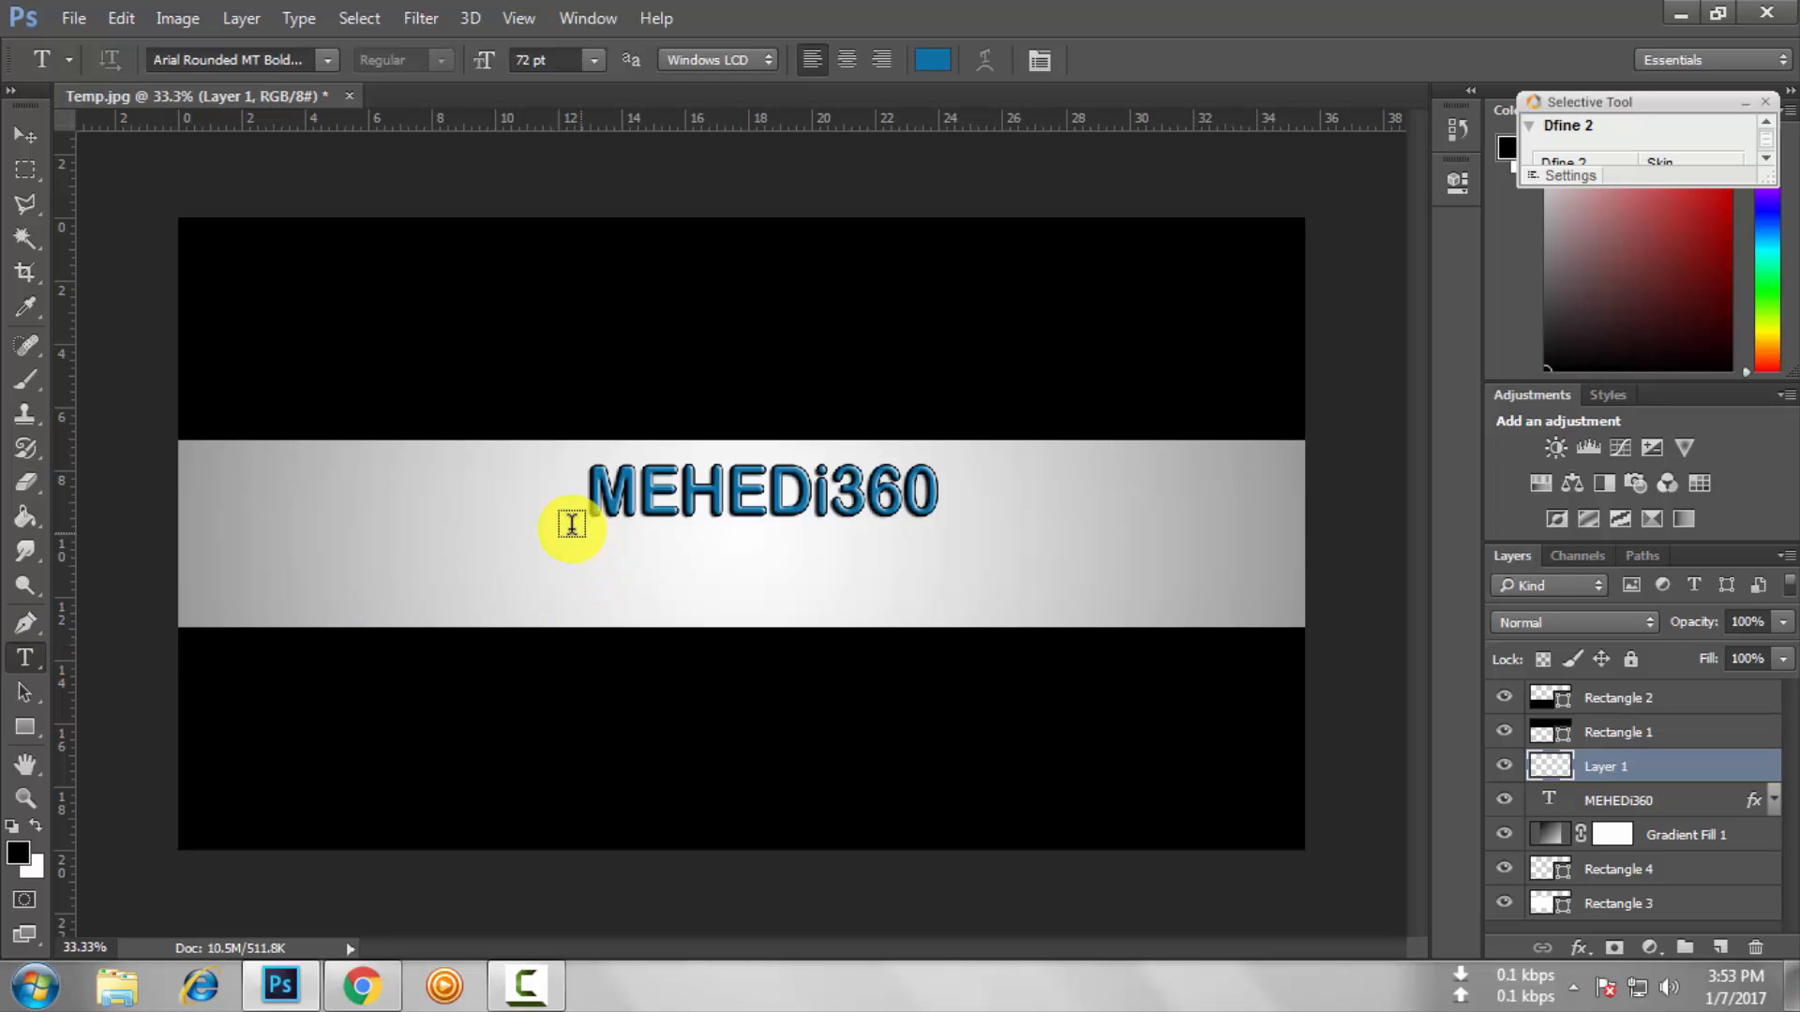
pyautogui.moveTo(572, 525); pyautogui.dragTo(938, 555)
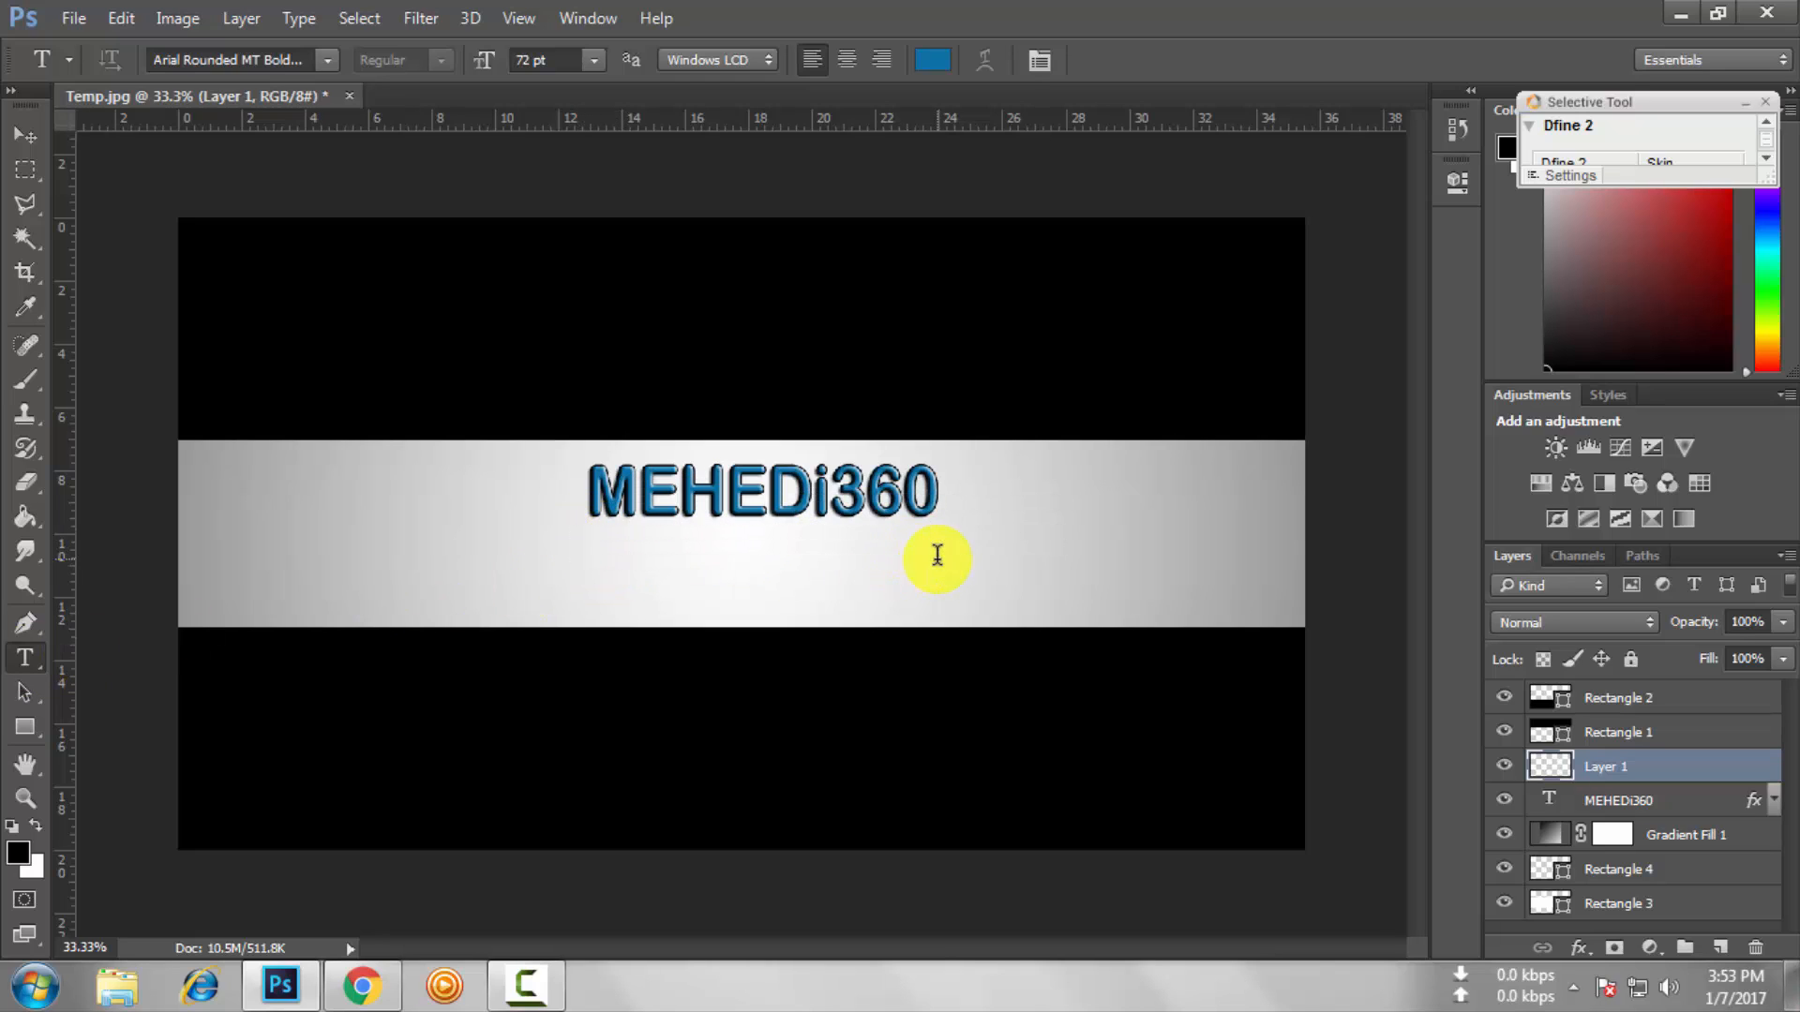
# Set the new text box's font to Arial Bold at 48 pt and clear the stray character in it.
pyautogui.click(323, 58)
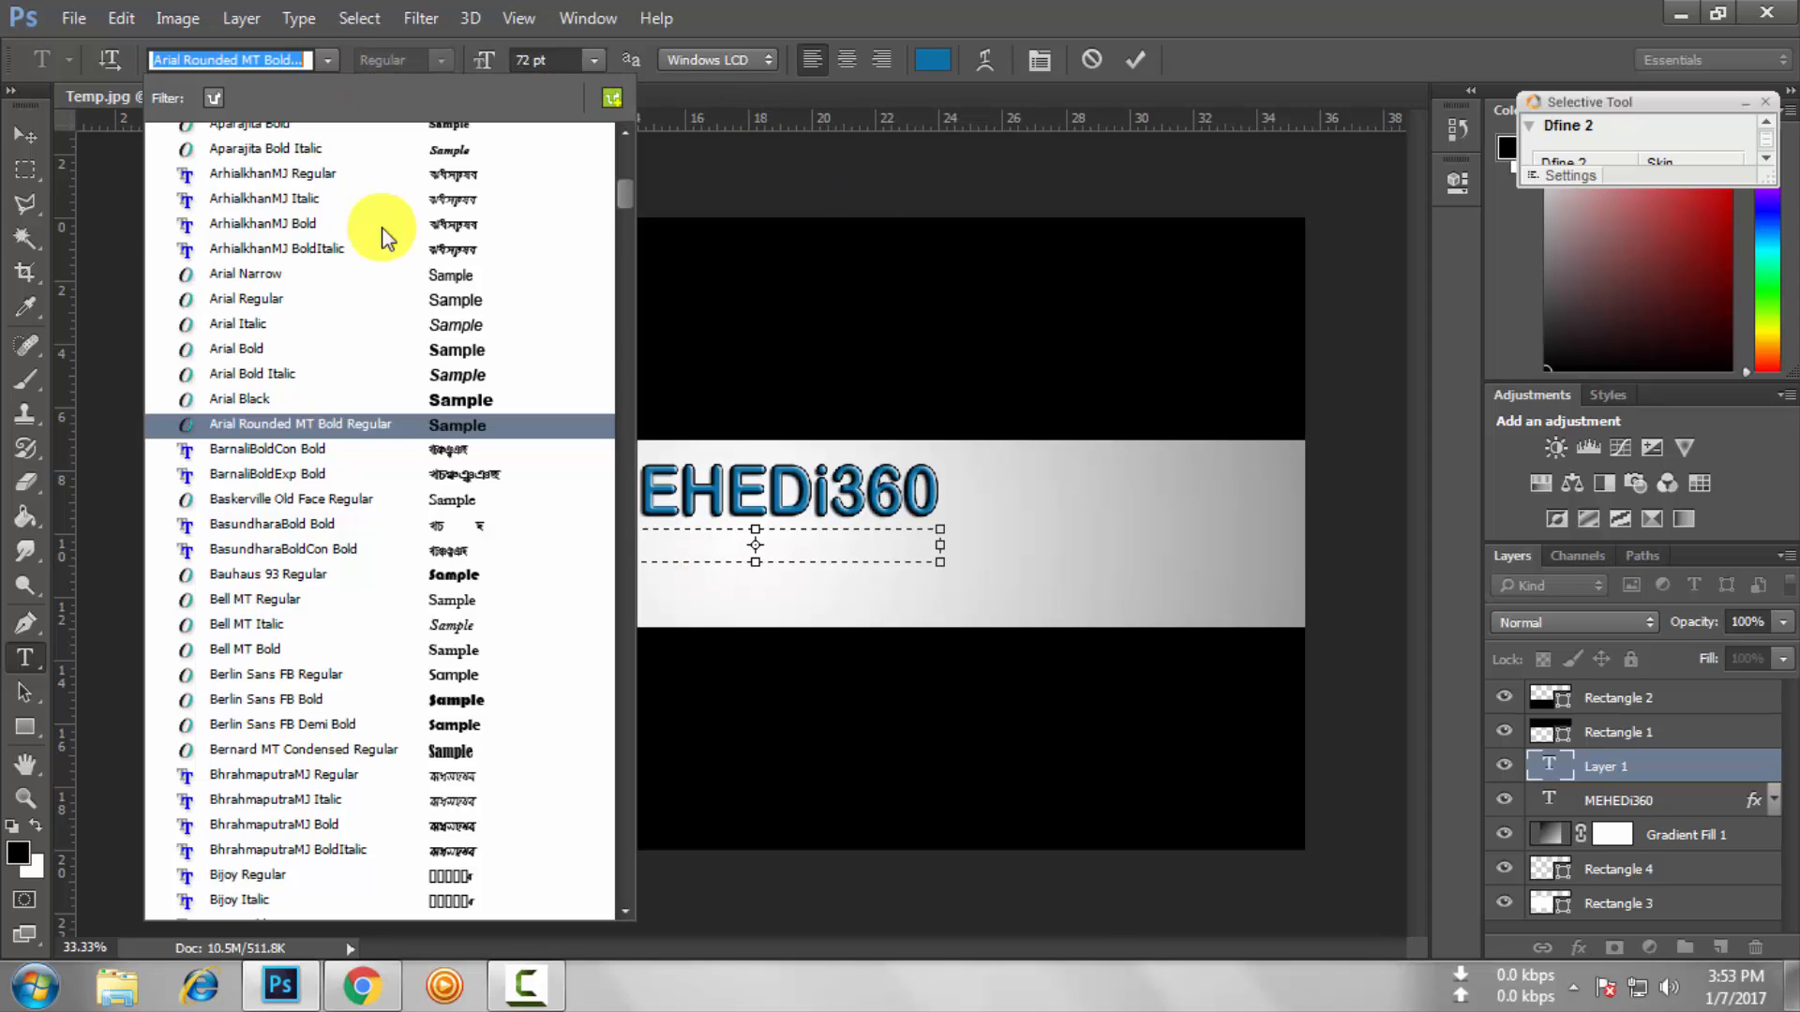
pyautogui.click(419, 350)
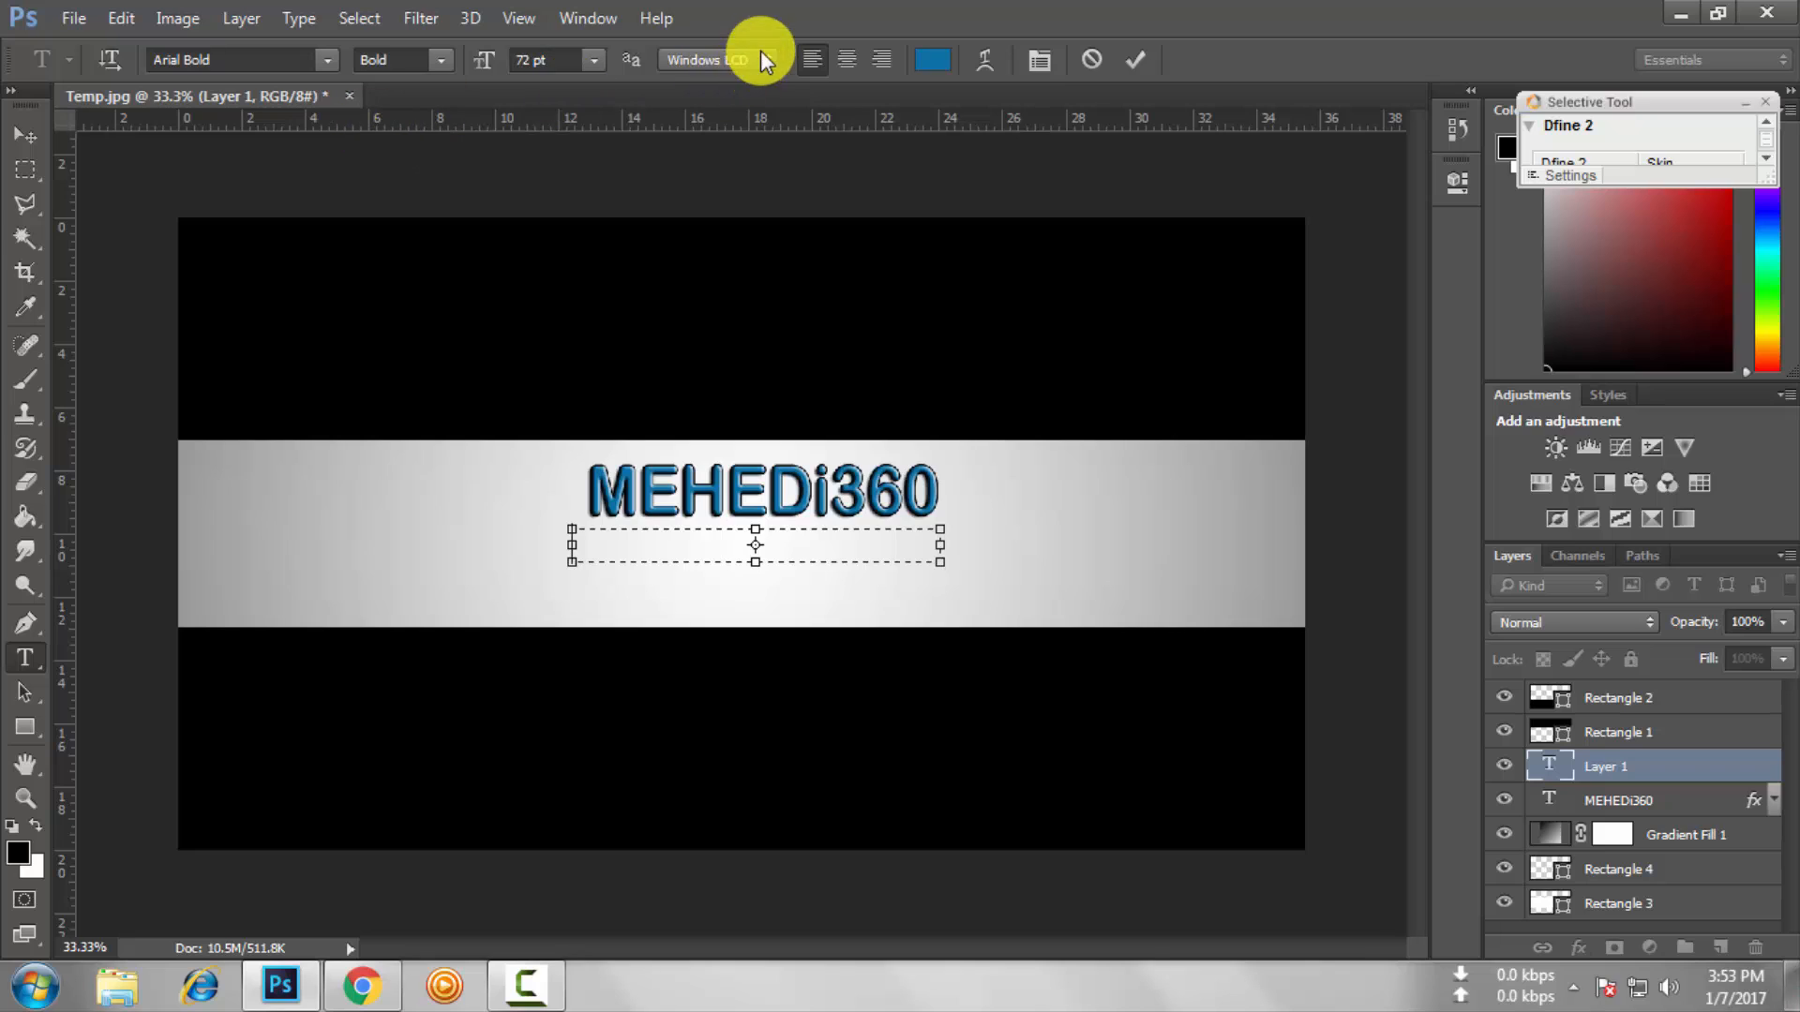
pyautogui.click(594, 62)
pyautogui.click(604, 450)
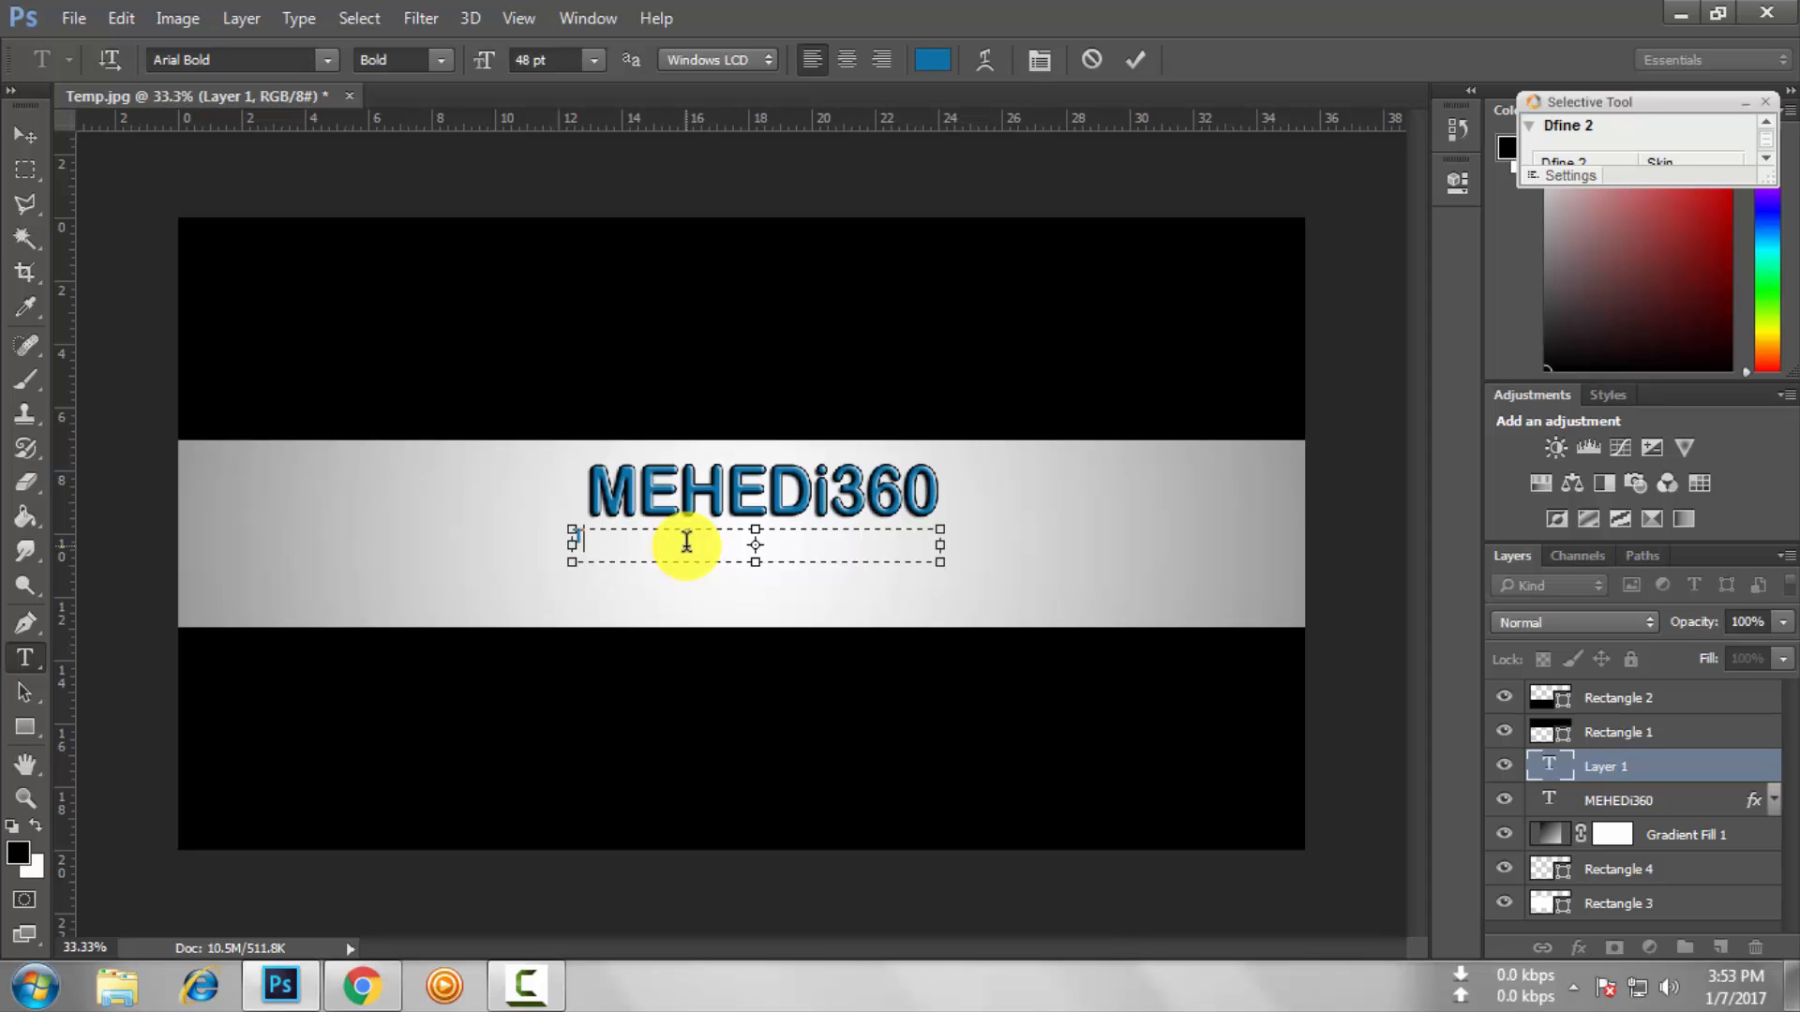
pyautogui.press('BackSpace')
pyautogui.press('BackSpace')
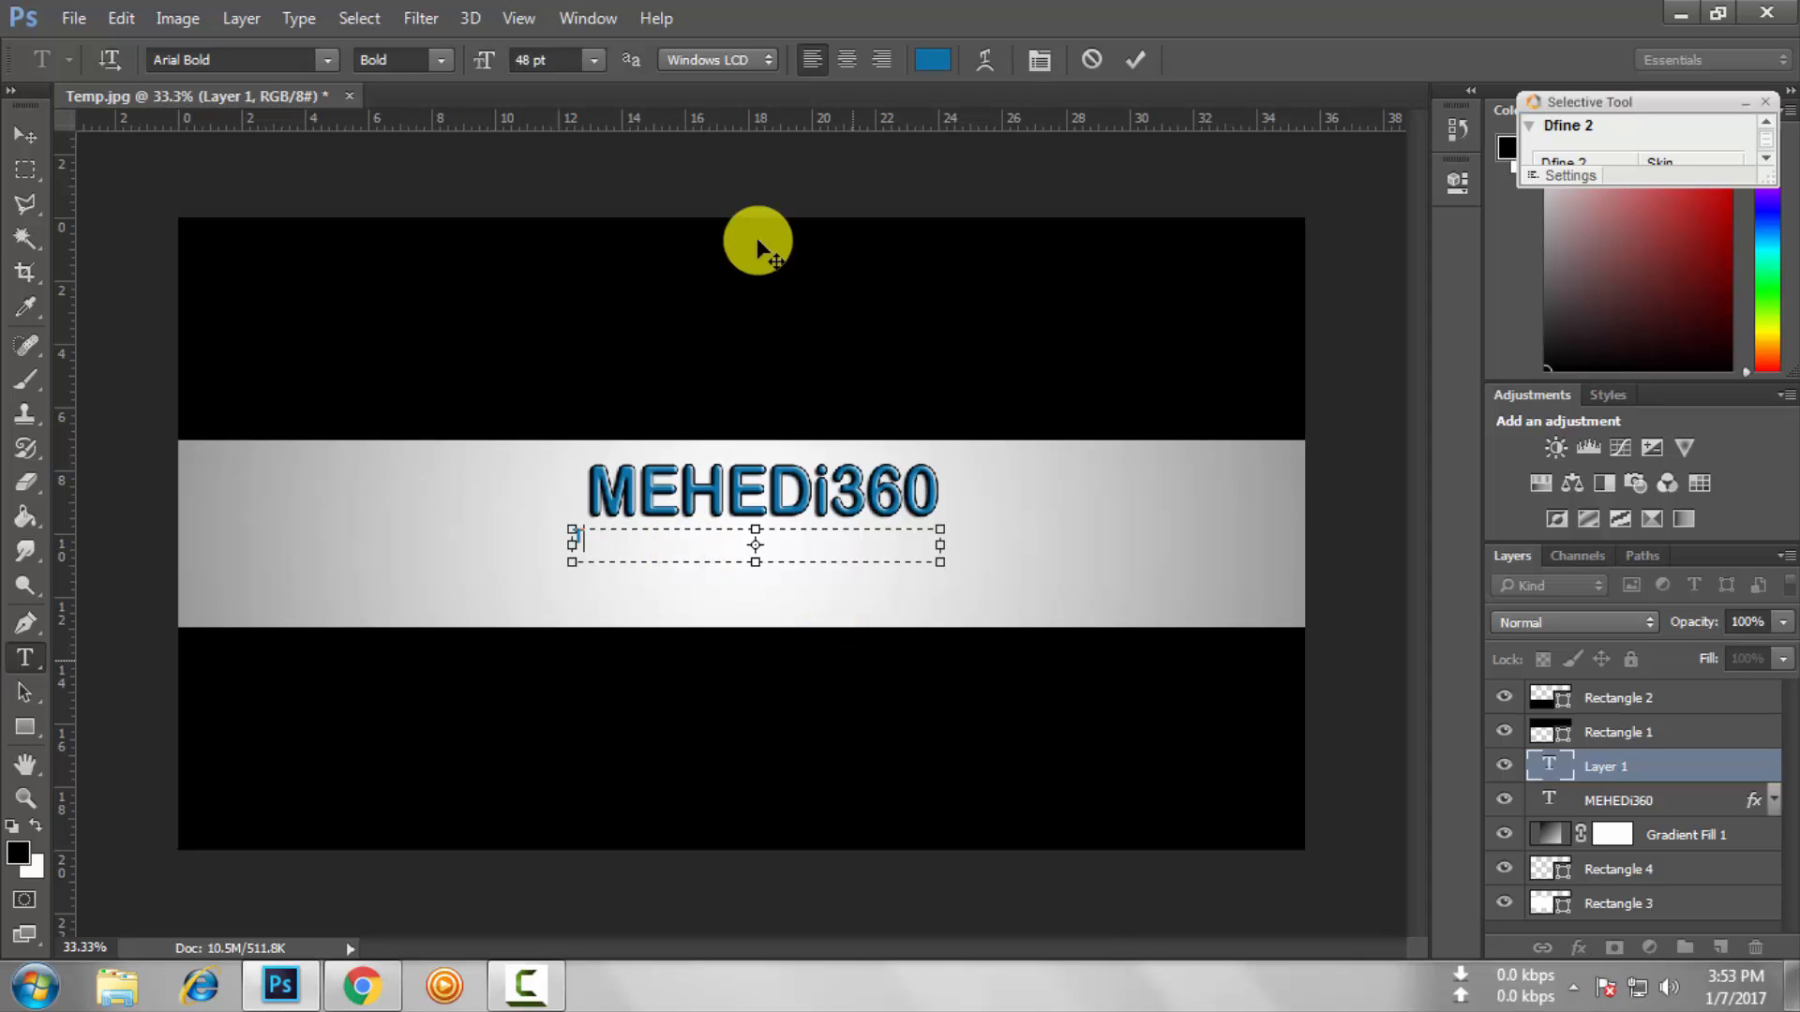
# Set the text colour to bright red, enter The Tech Doctor in the box and commit the text.
pyautogui.click(933, 60)
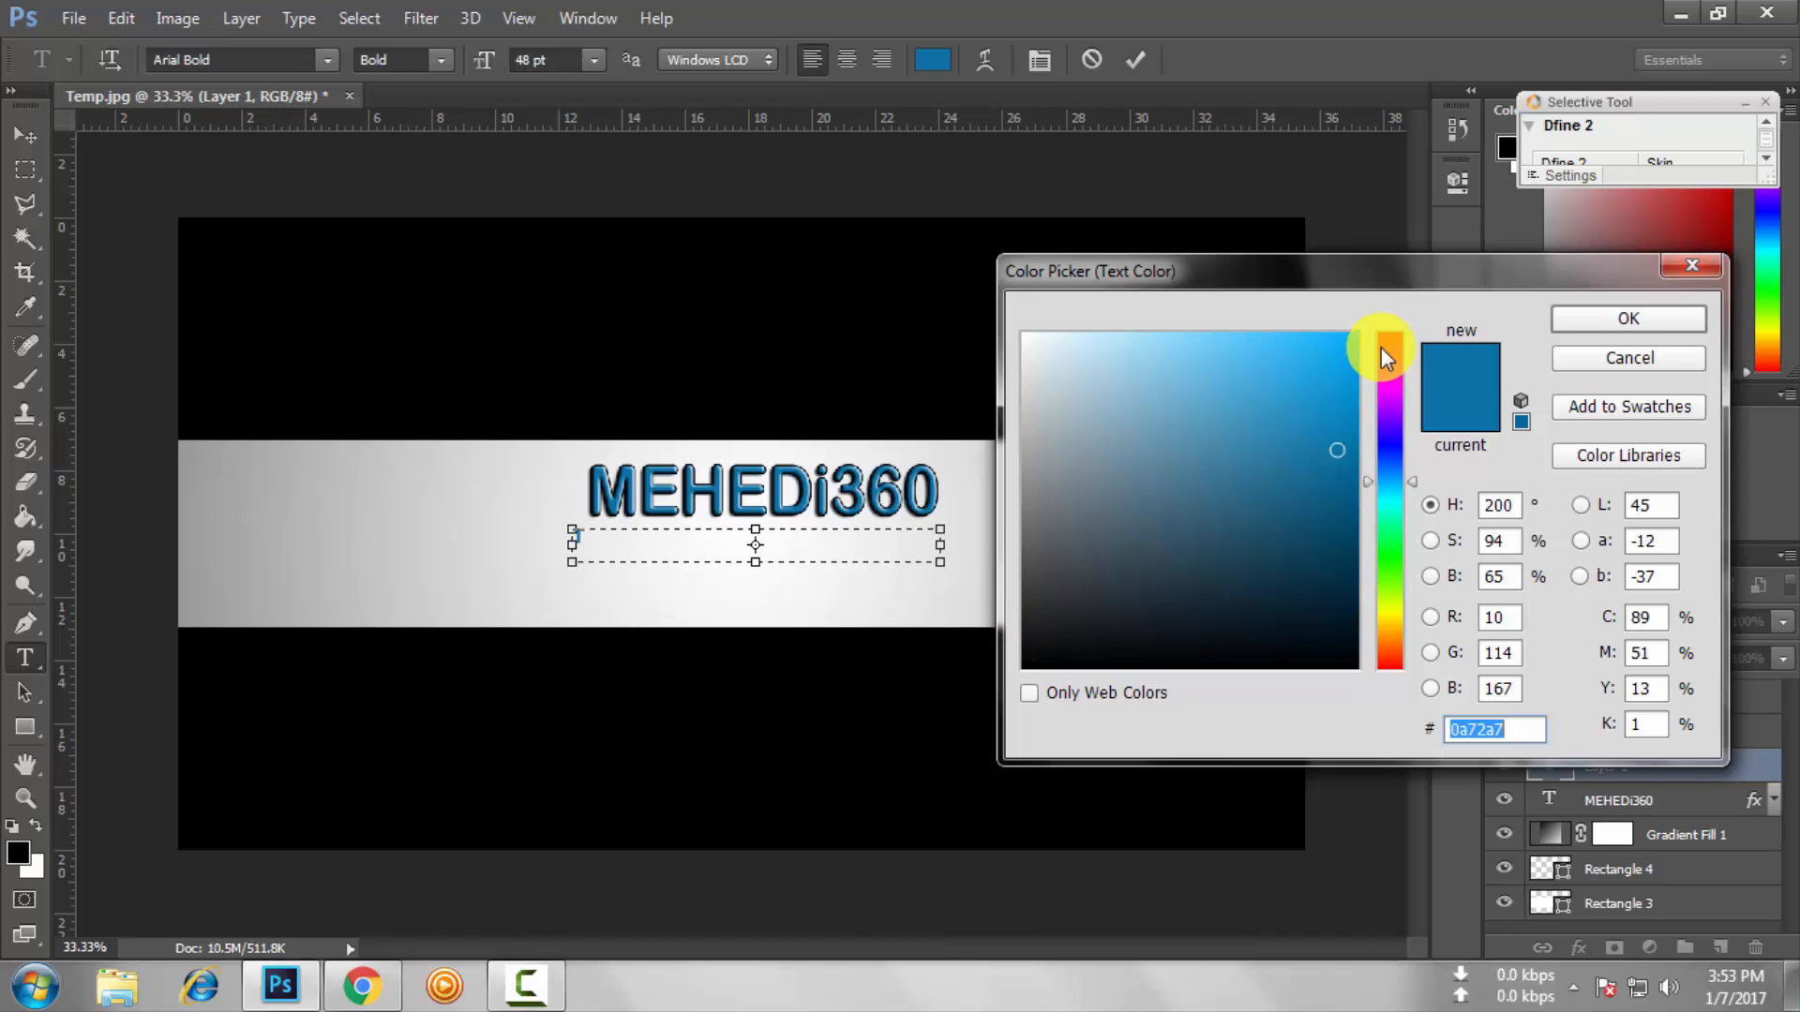
pyautogui.moveTo(1381, 347); pyautogui.dragTo(1391, 330)
pyautogui.click(1589, 317)
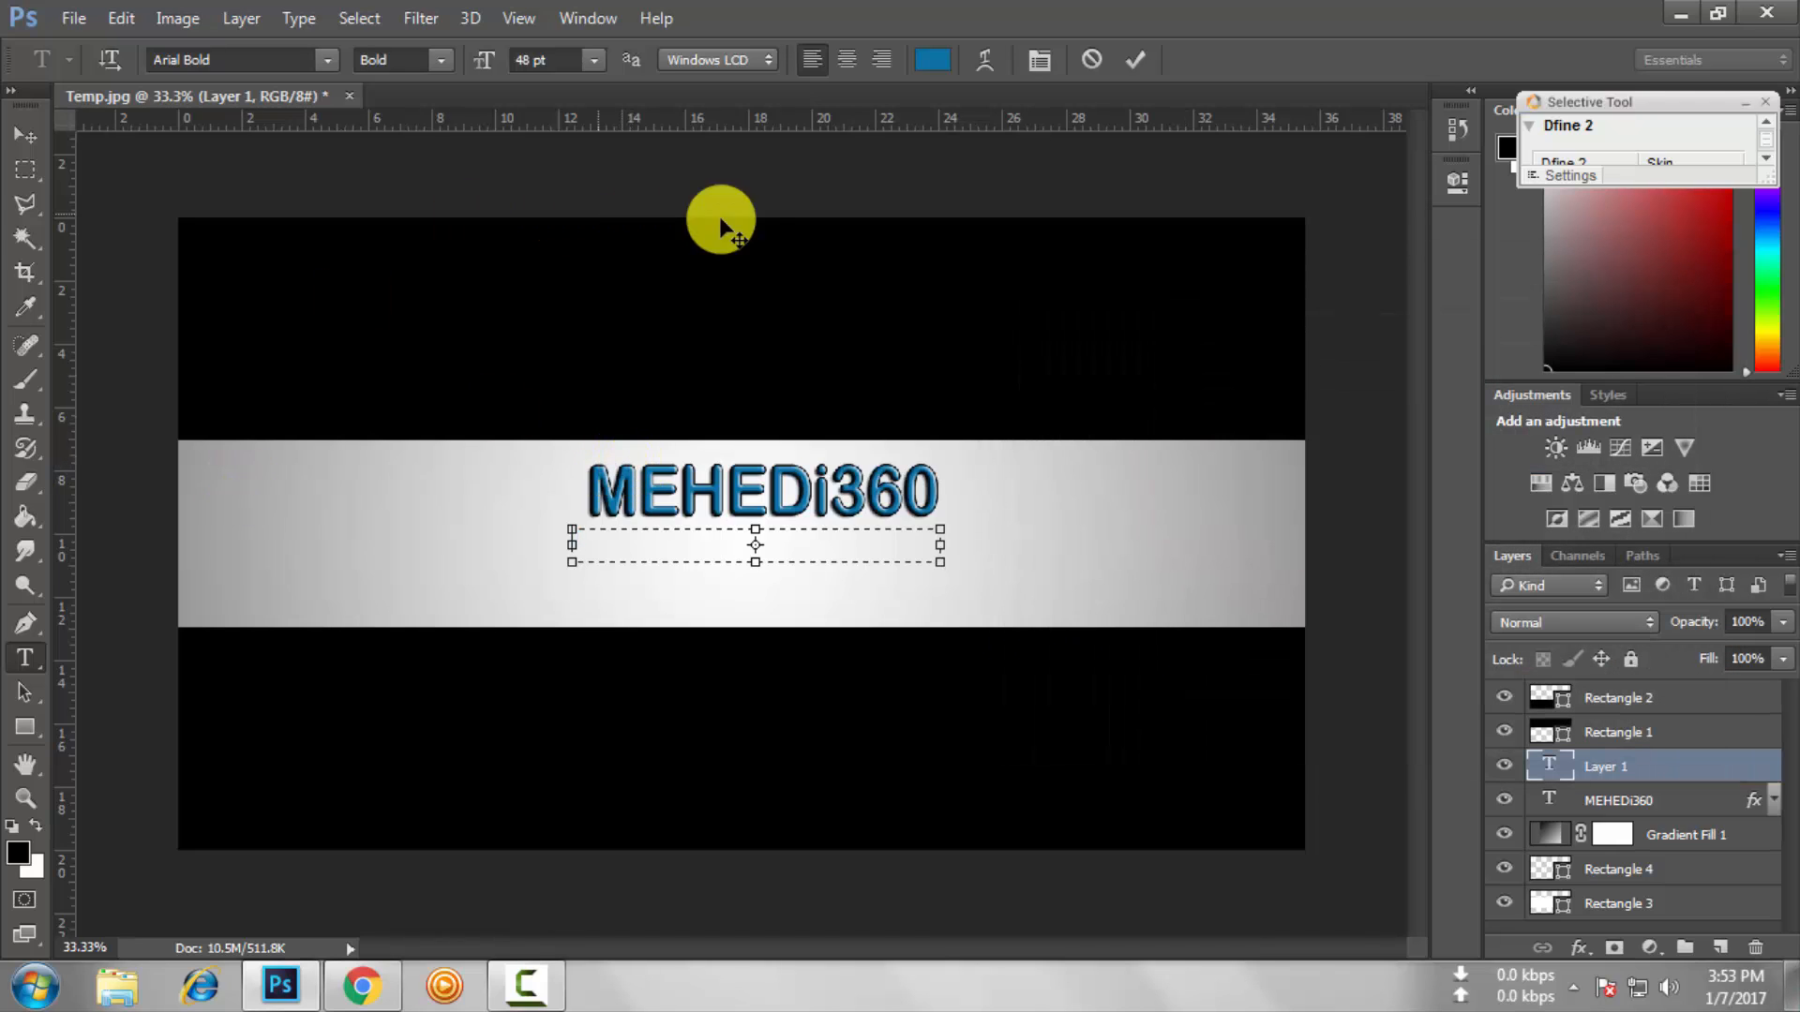
pyautogui.click(929, 62)
pyautogui.click(1374, 339)
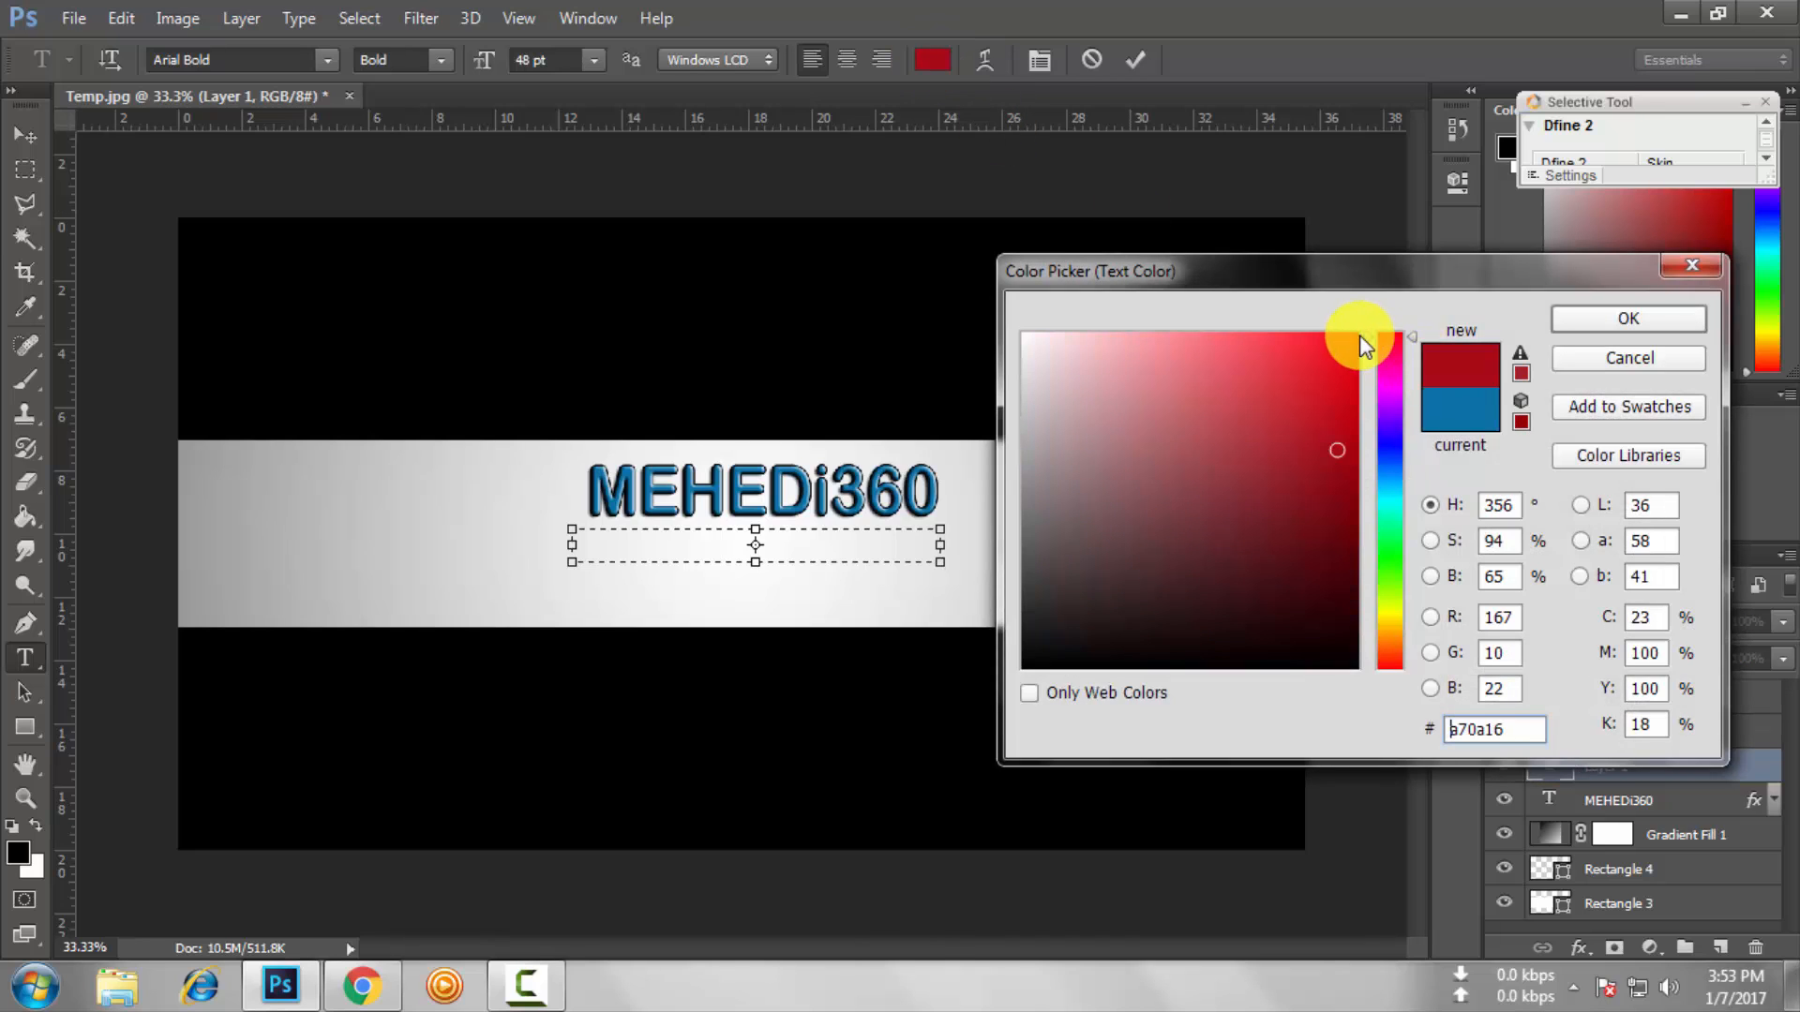
pyautogui.click(1359, 335)
pyautogui.click(1605, 315)
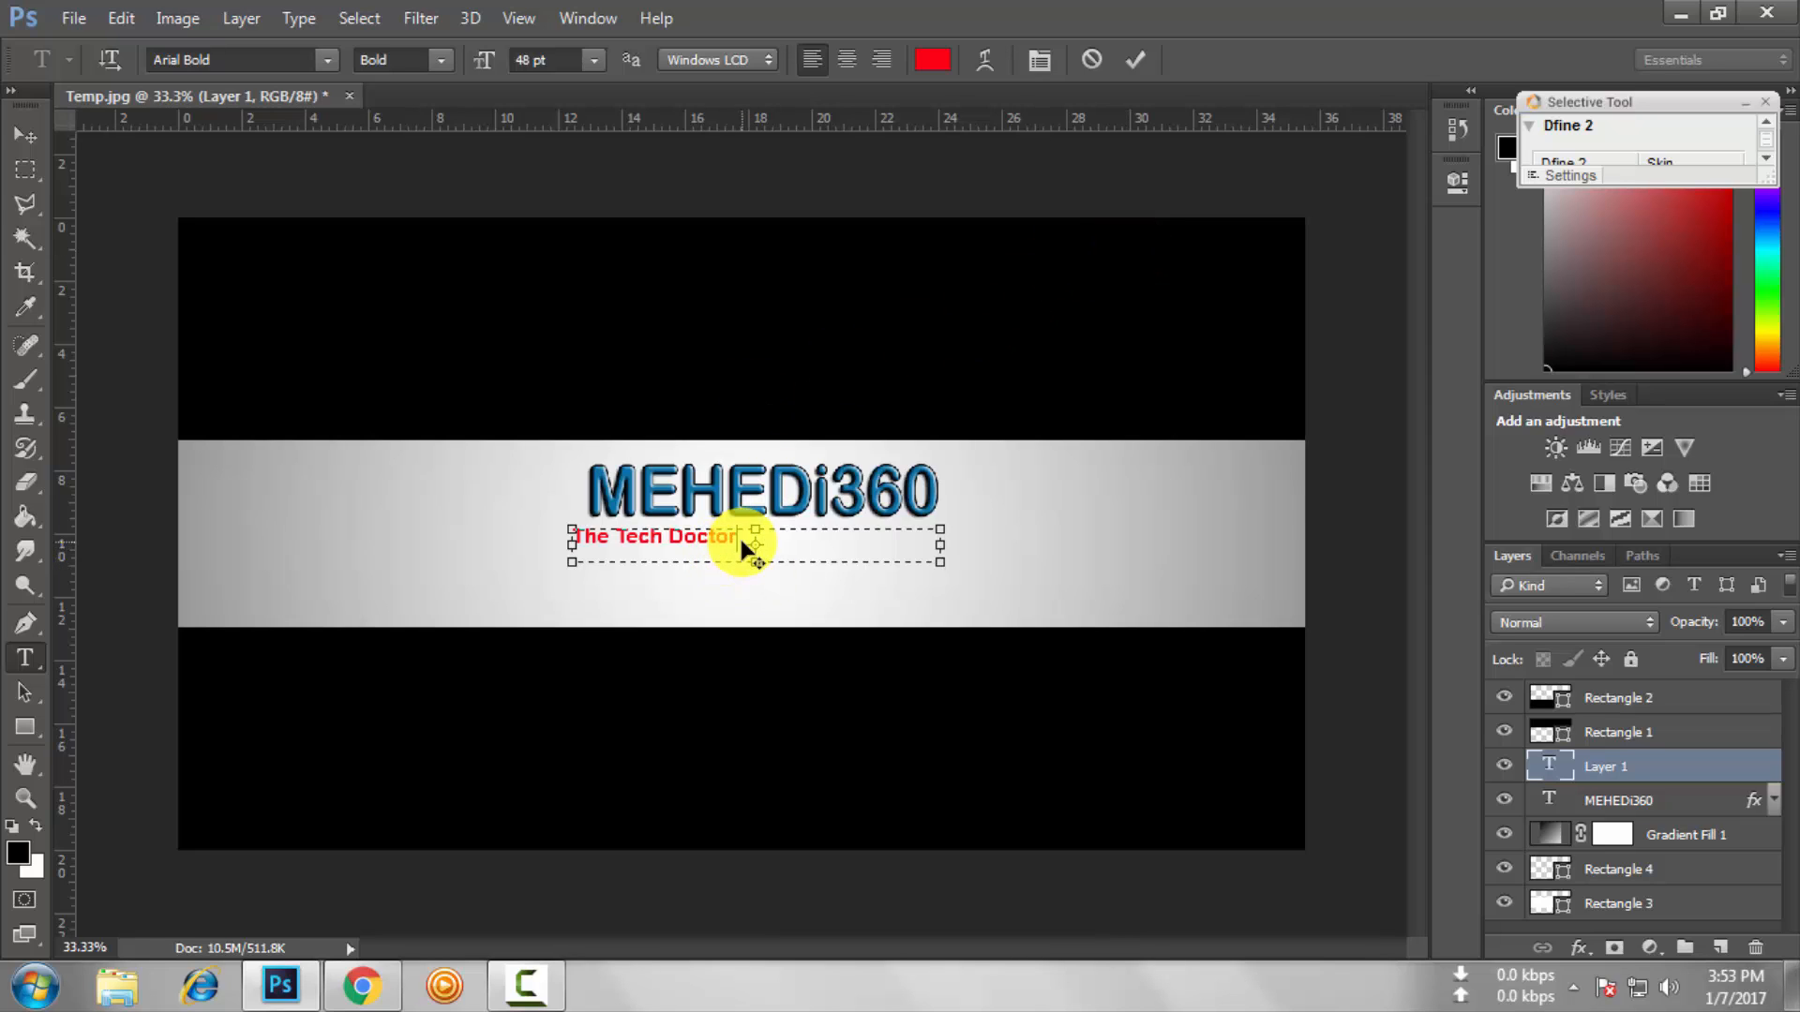
pyautogui.click(7, 139)
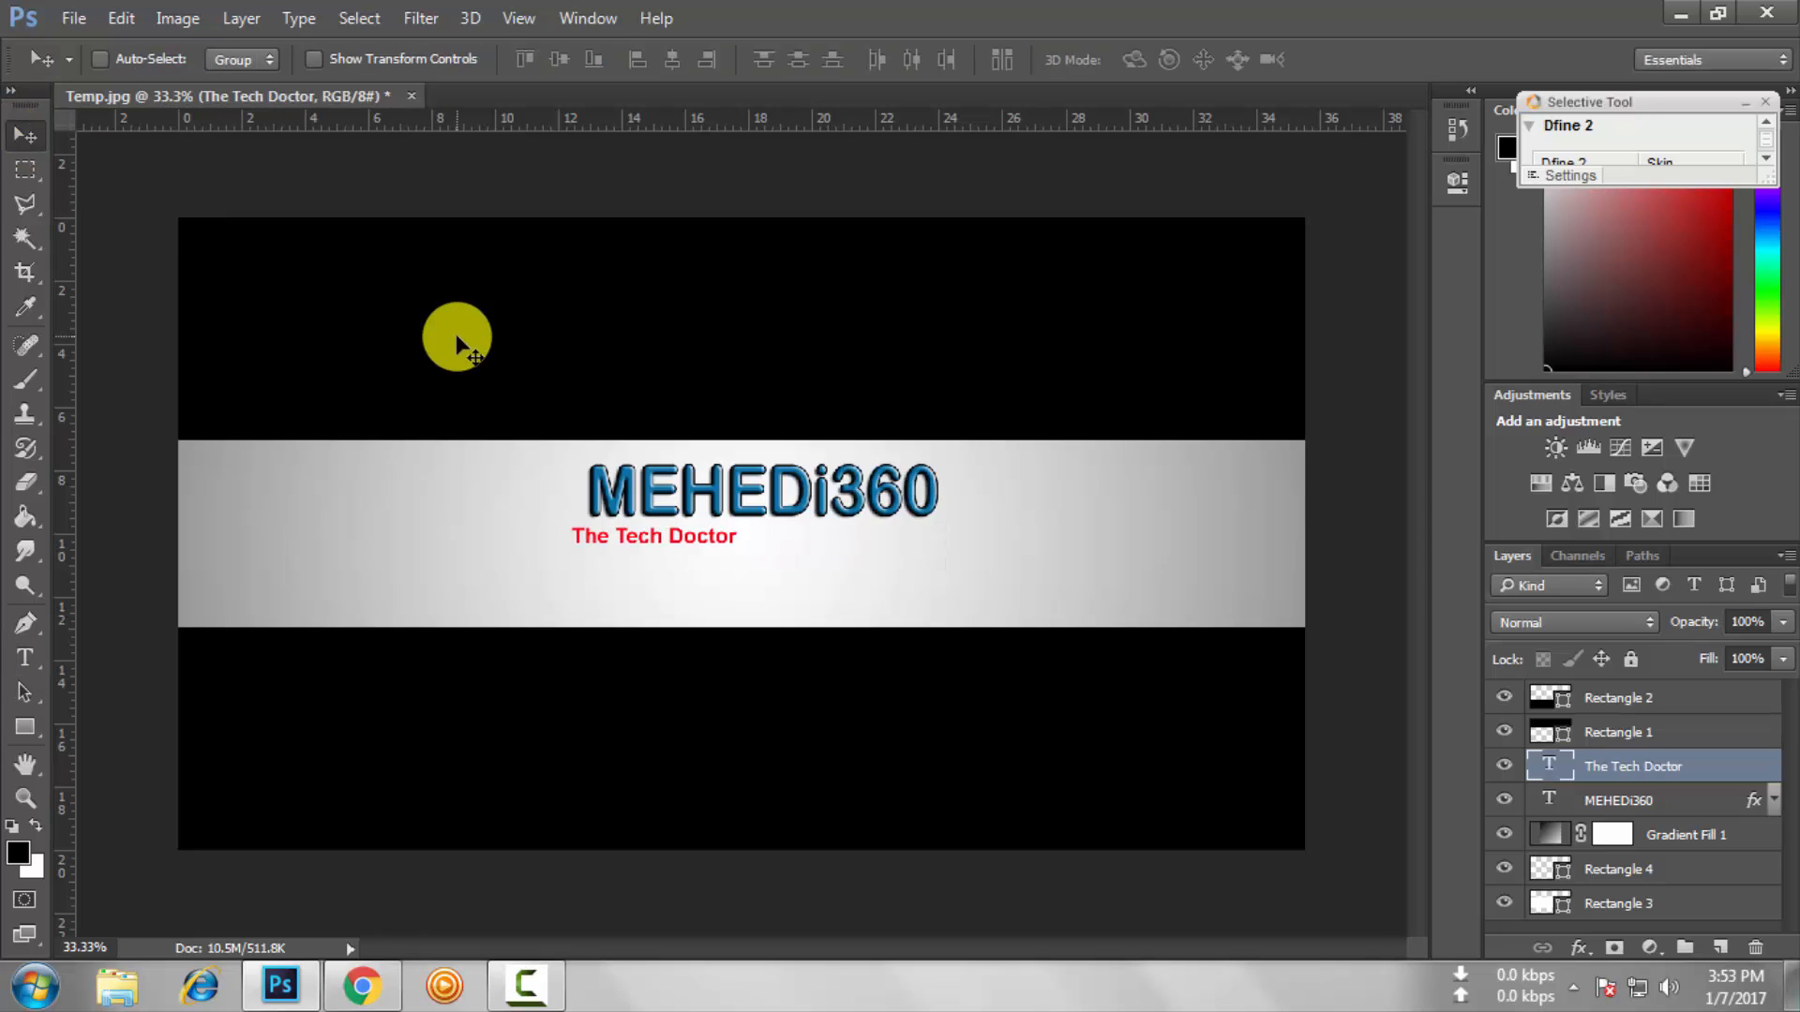
# Enlarge the The Tech Doctor text with Free Transform to about 140% width and 166% height and apply it.
pyautogui.hotkey('ctrl', 't')
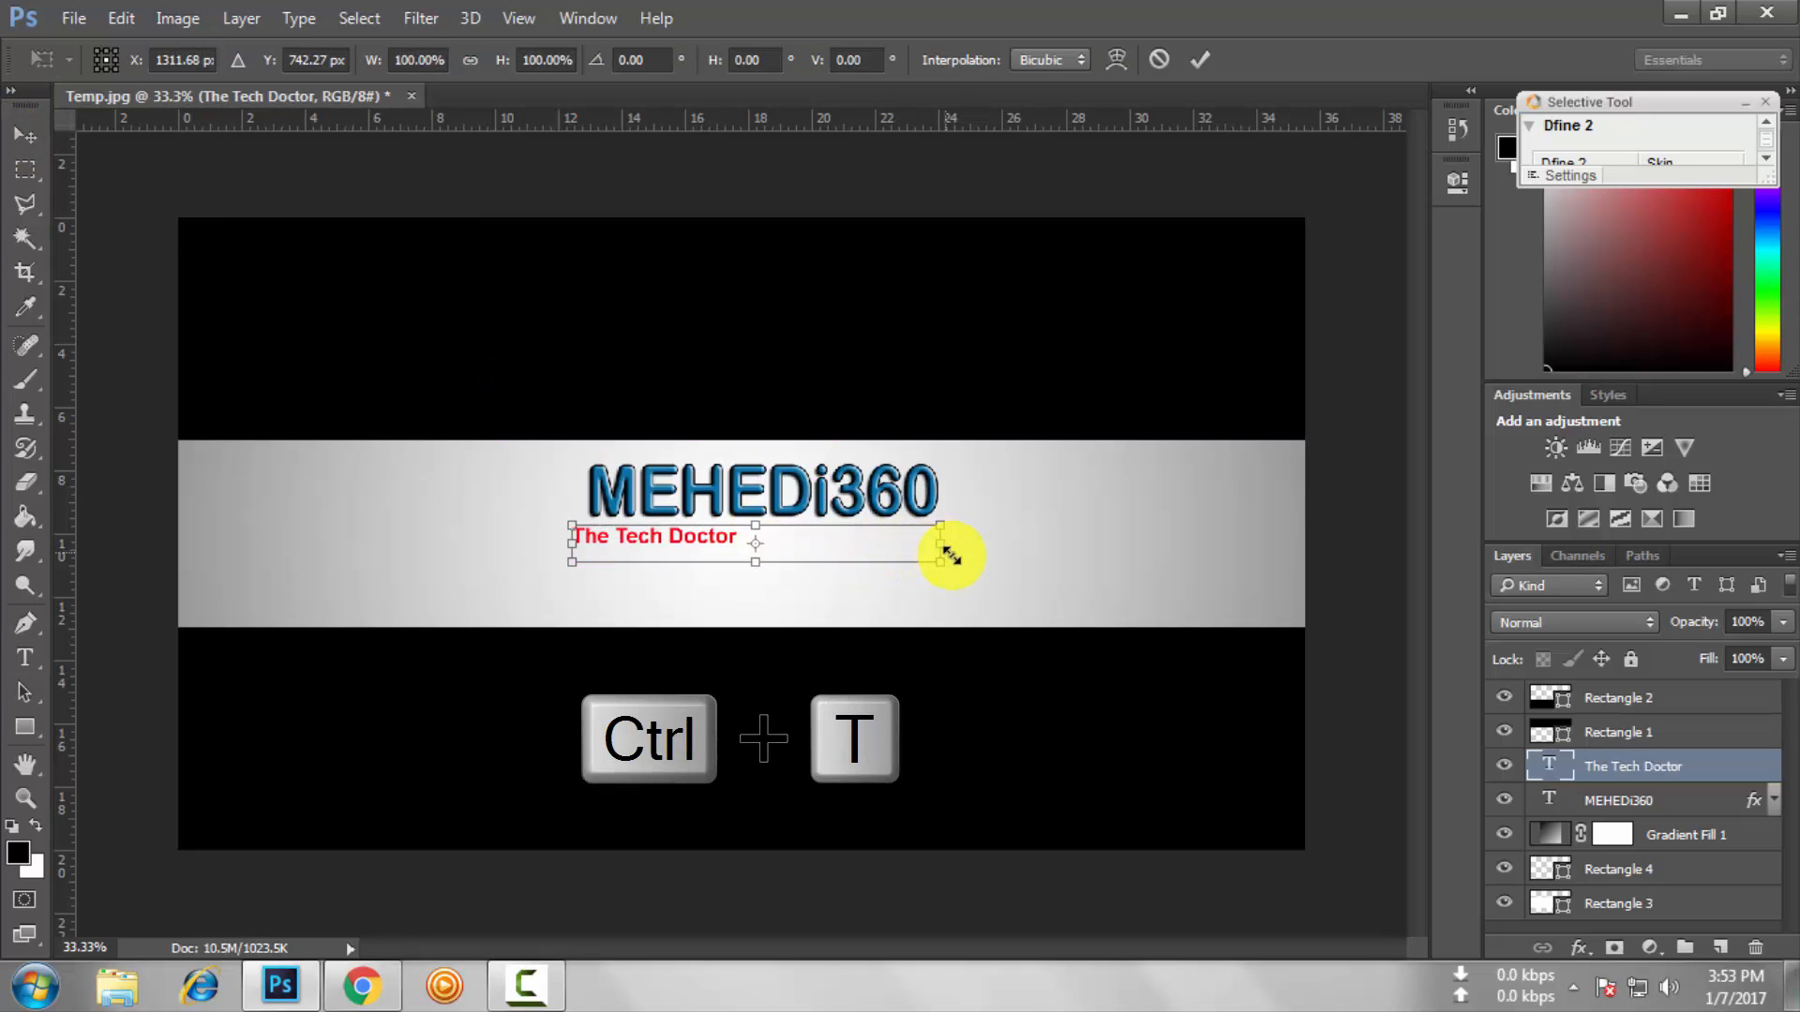
pyautogui.moveTo(947, 557)
pyautogui.mouseDown()
pyautogui.moveTo(1080, 603)
pyautogui.moveTo(1093, 587)
pyautogui.moveTo(1068, 579)
pyautogui.mouseUp()
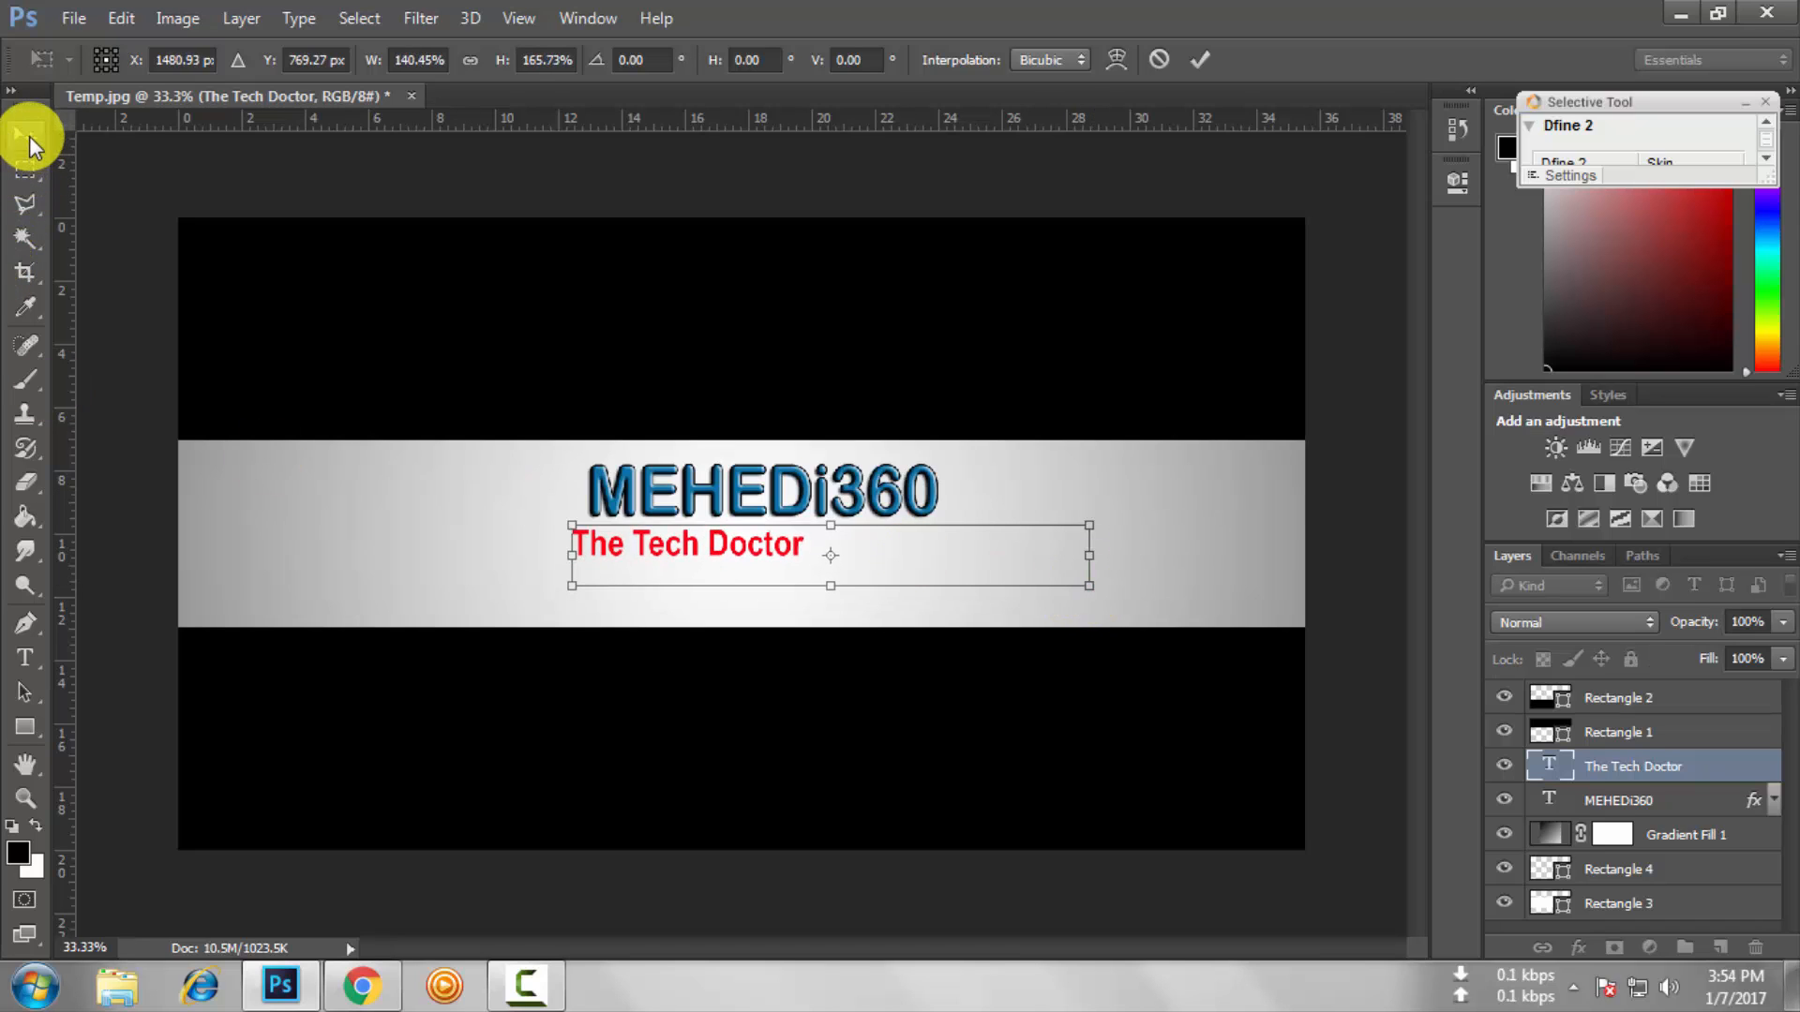
pyautogui.click(26, 136)
pyautogui.click(767, 390)
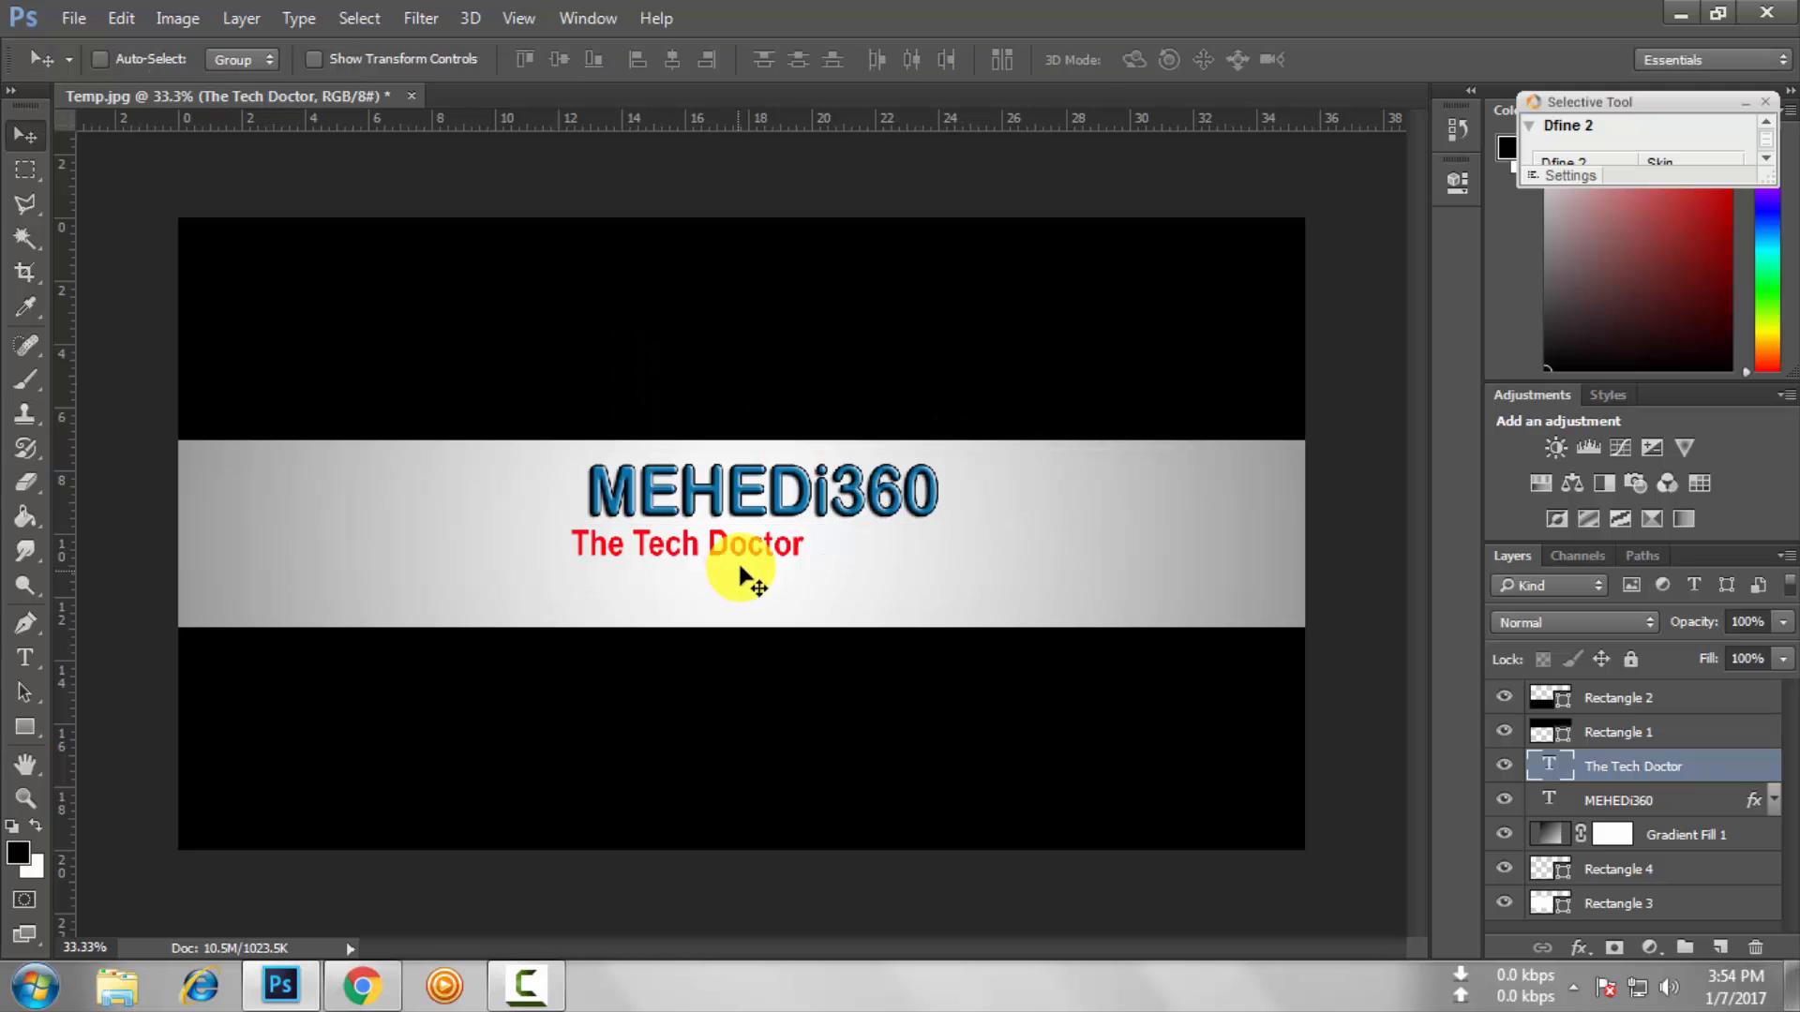
# Move the The Tech Doctor text so it sits centred beneath the MEHEDi360 title.
pyautogui.hotkey('shift', 'Right')
pyautogui.hotkey('shift', 'Right')
pyautogui.hotkey('shift', 'Right')
pyautogui.hotkey('shift', 'Right')
pyautogui.hotkey('shift', 'Right')
pyautogui.hotkey('shift', 'Right')
pyautogui.hotkey('shift', 'Right')
pyautogui.hotkey('shift', 'Right')
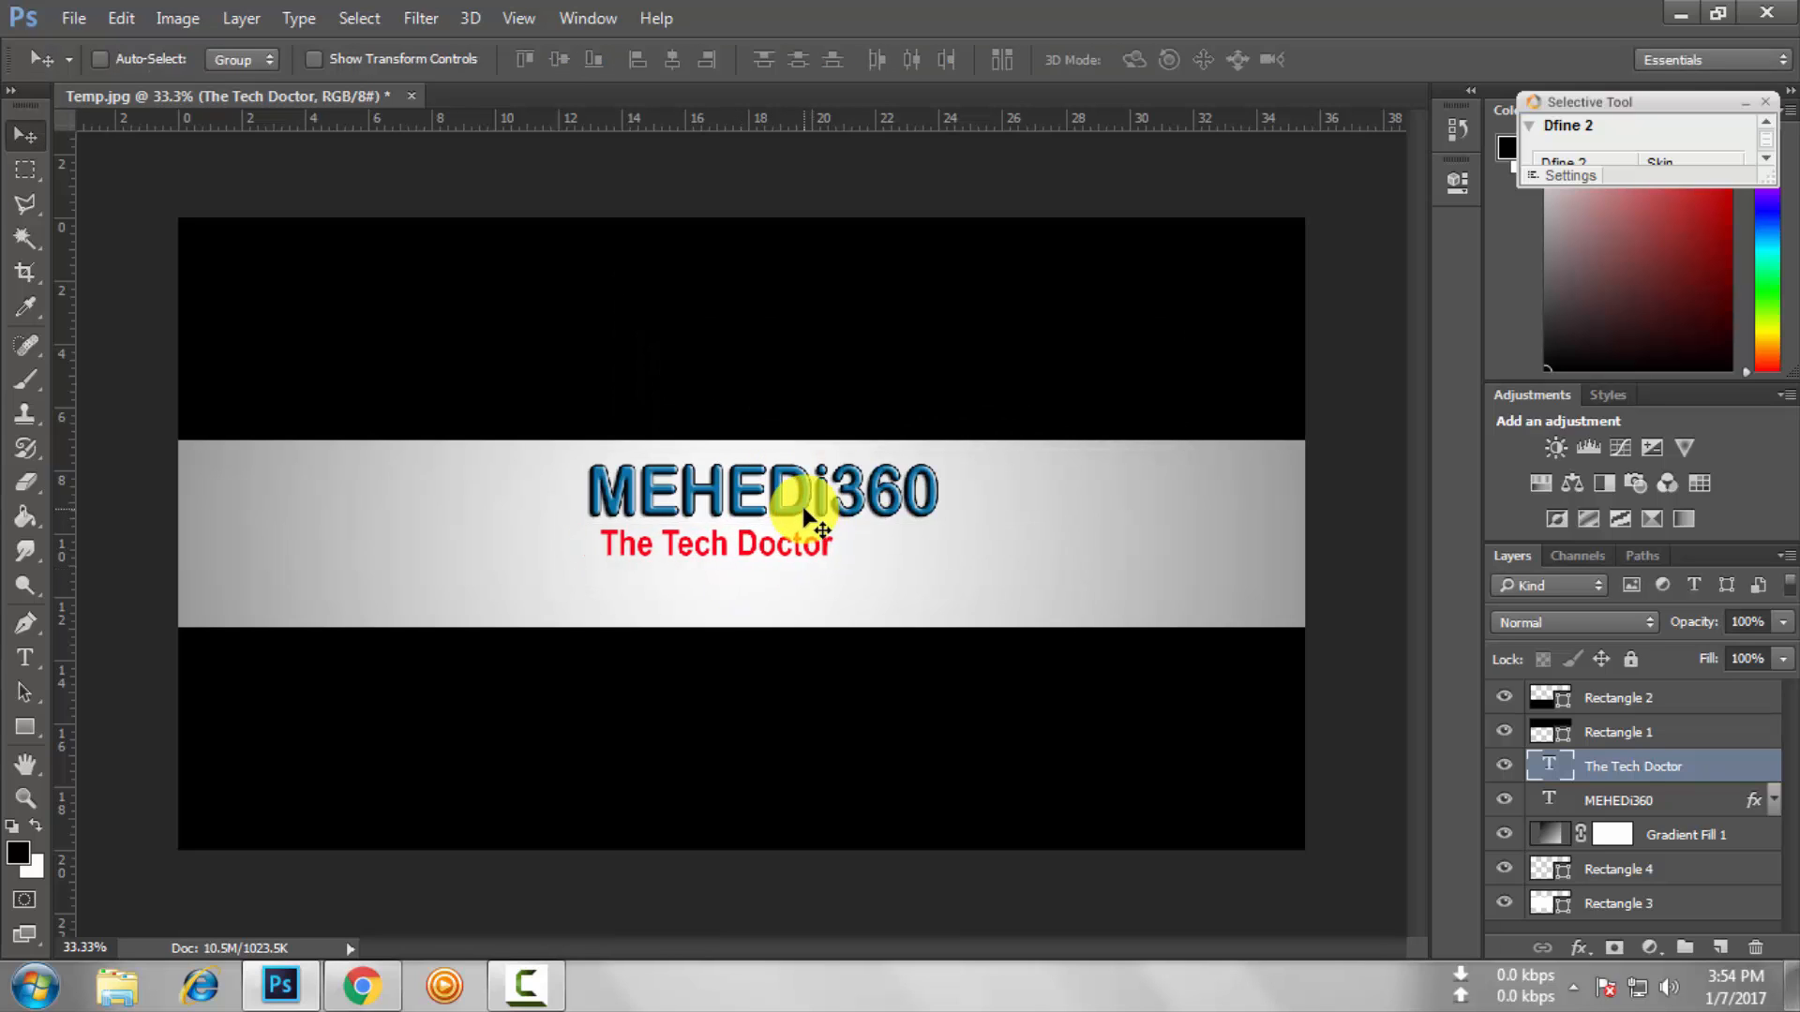
pyautogui.moveTo(741, 542); pyautogui.dragTo(764, 552)
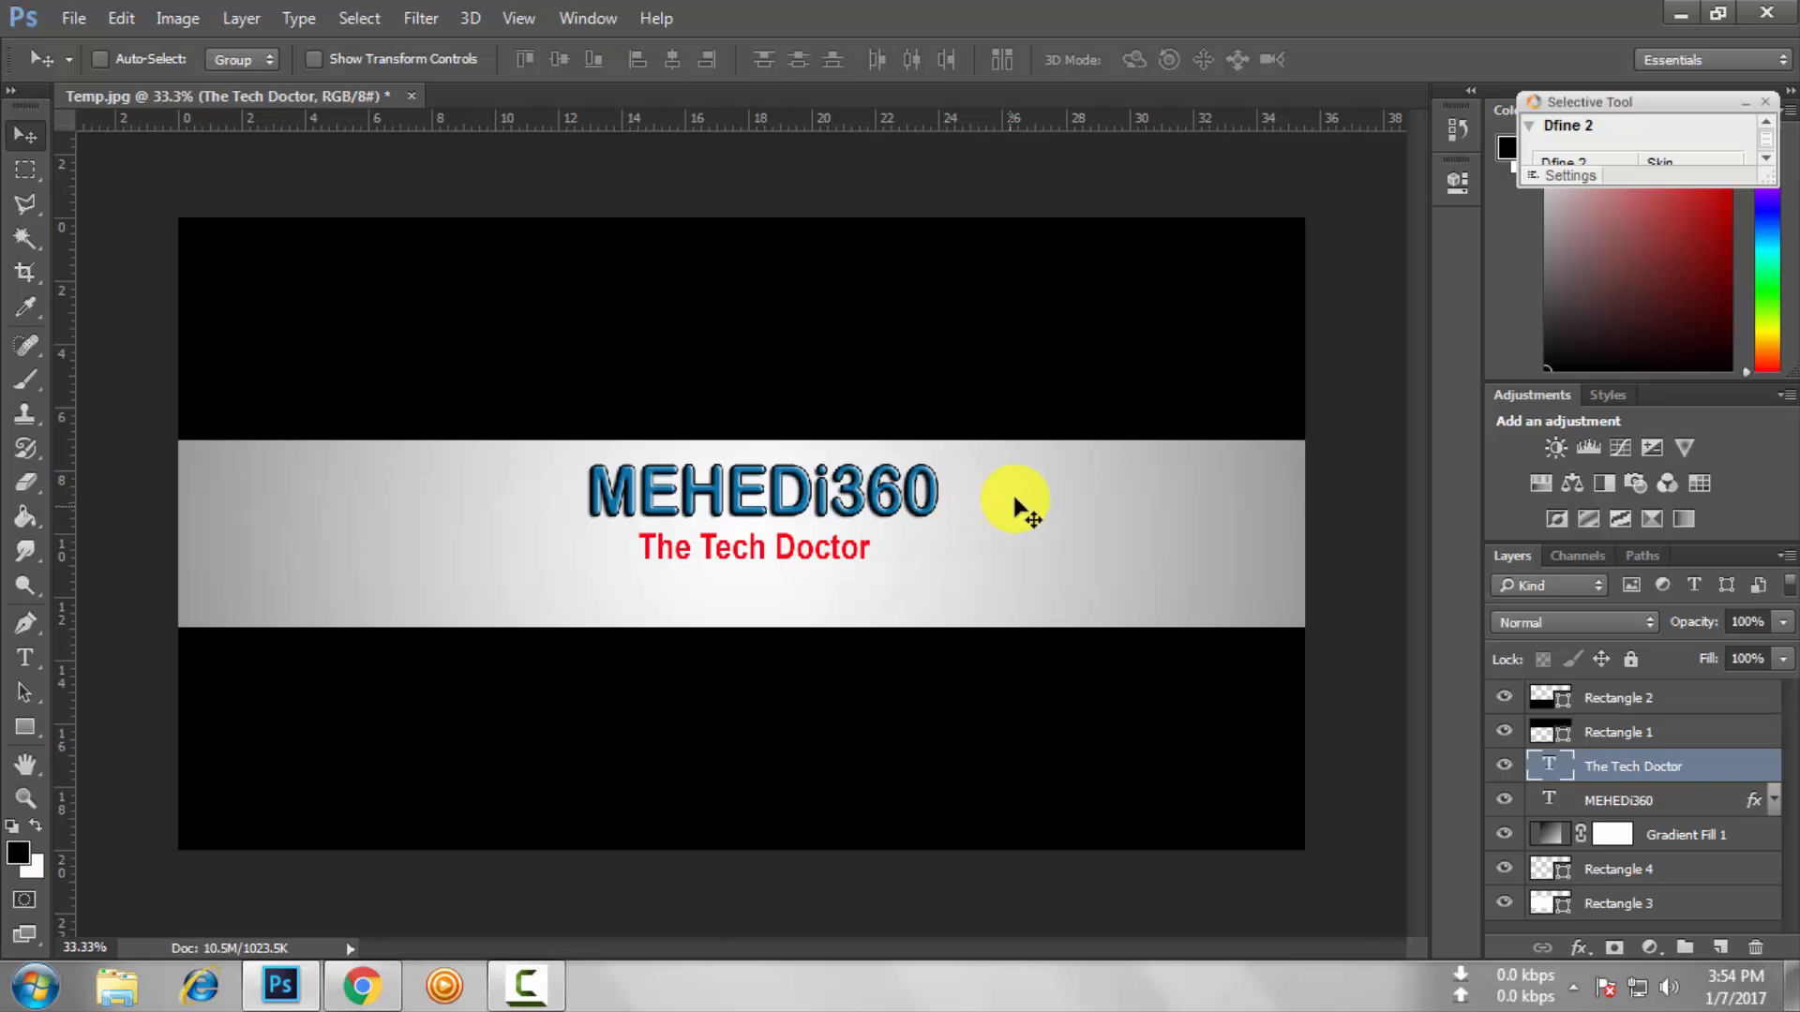
# Enable Drop Shadow in the The Tech Doctor layer's blending options, keeping the banner text in view.
pyautogui.rightClick(1695, 767)
pyautogui.click(1235, 193)
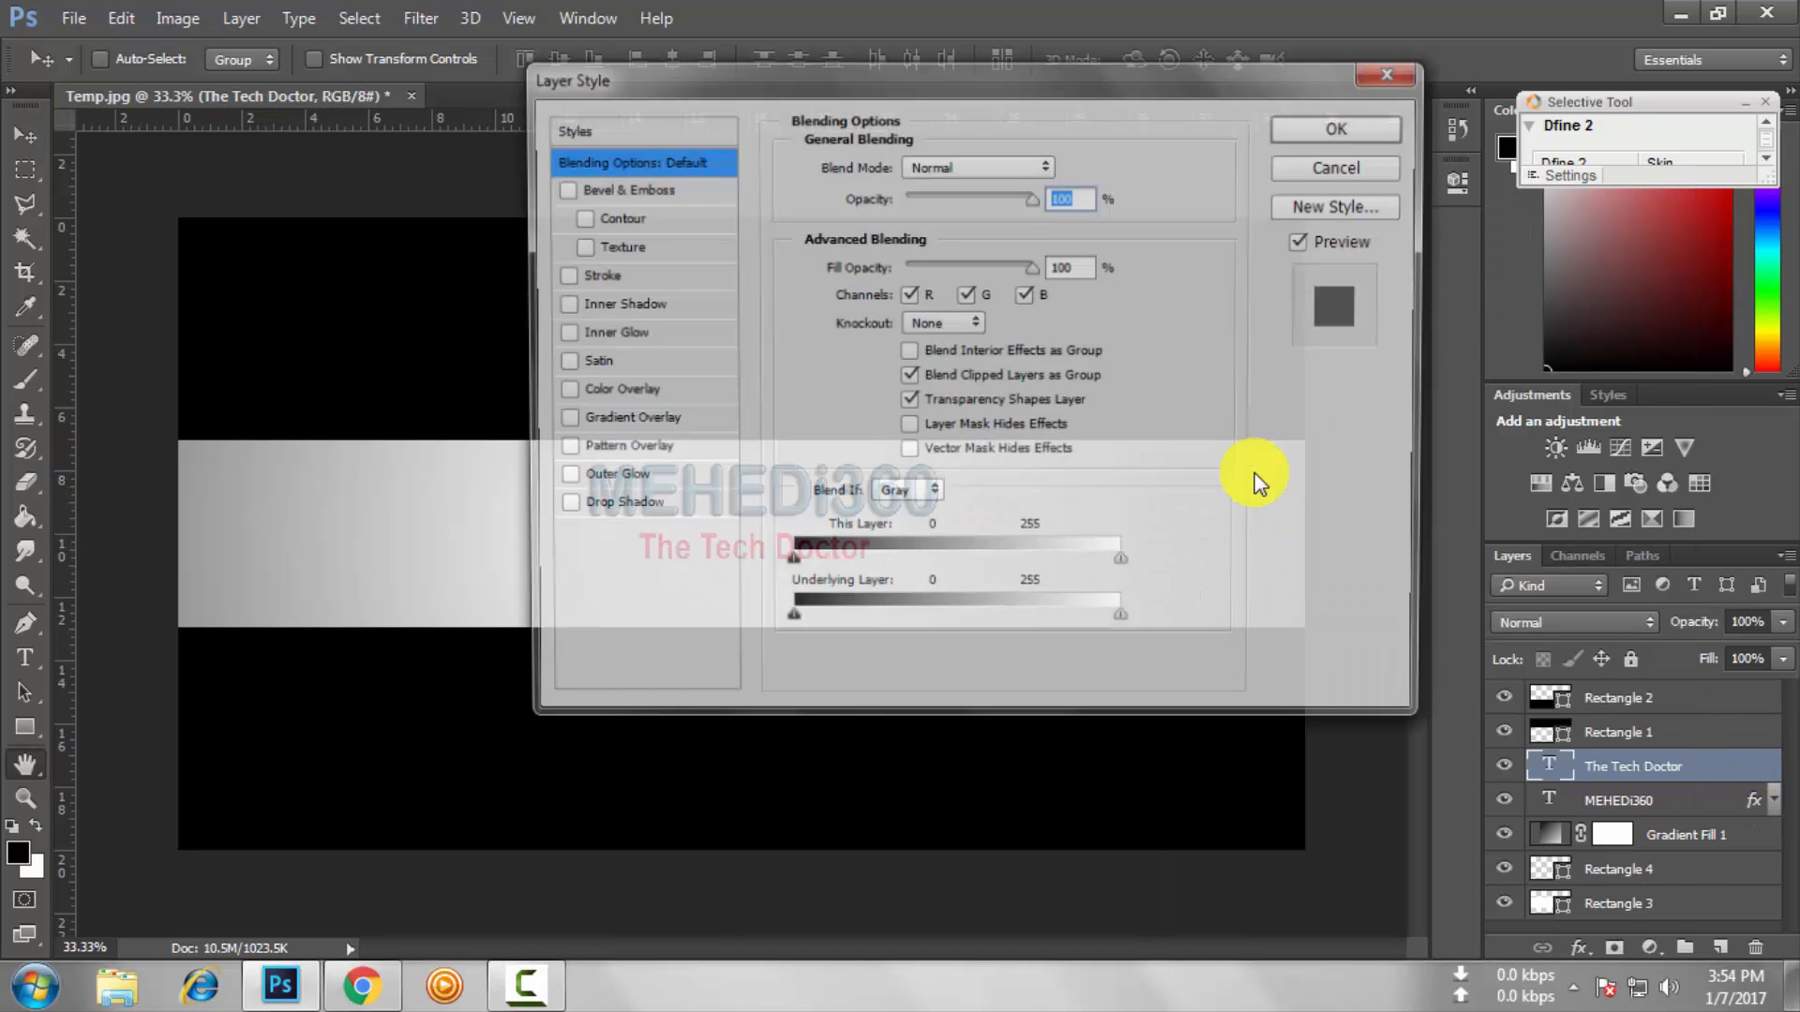
pyautogui.moveTo(863, 88); pyautogui.dragTo(1472, 86)
pyautogui.click(1156, 507)
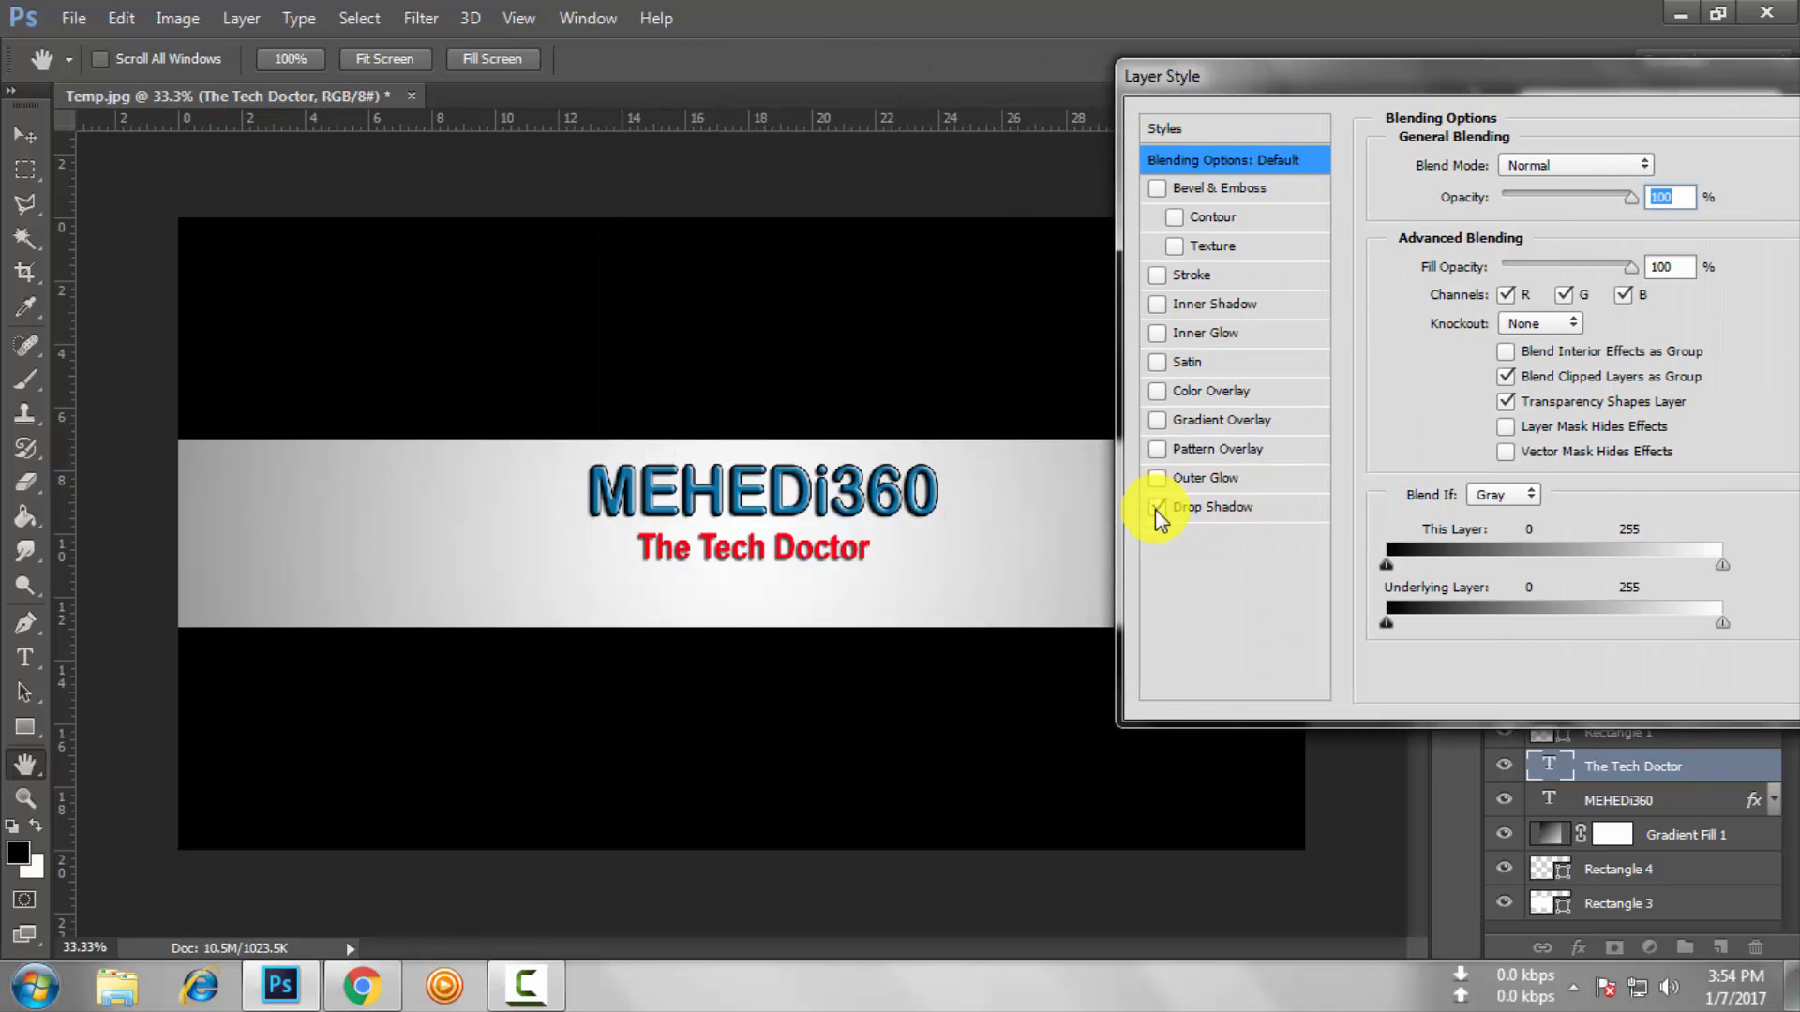
# Try the Outer Glow and Pattern Overlay effects on the The Tech Doctor text.
pyautogui.click(1154, 480)
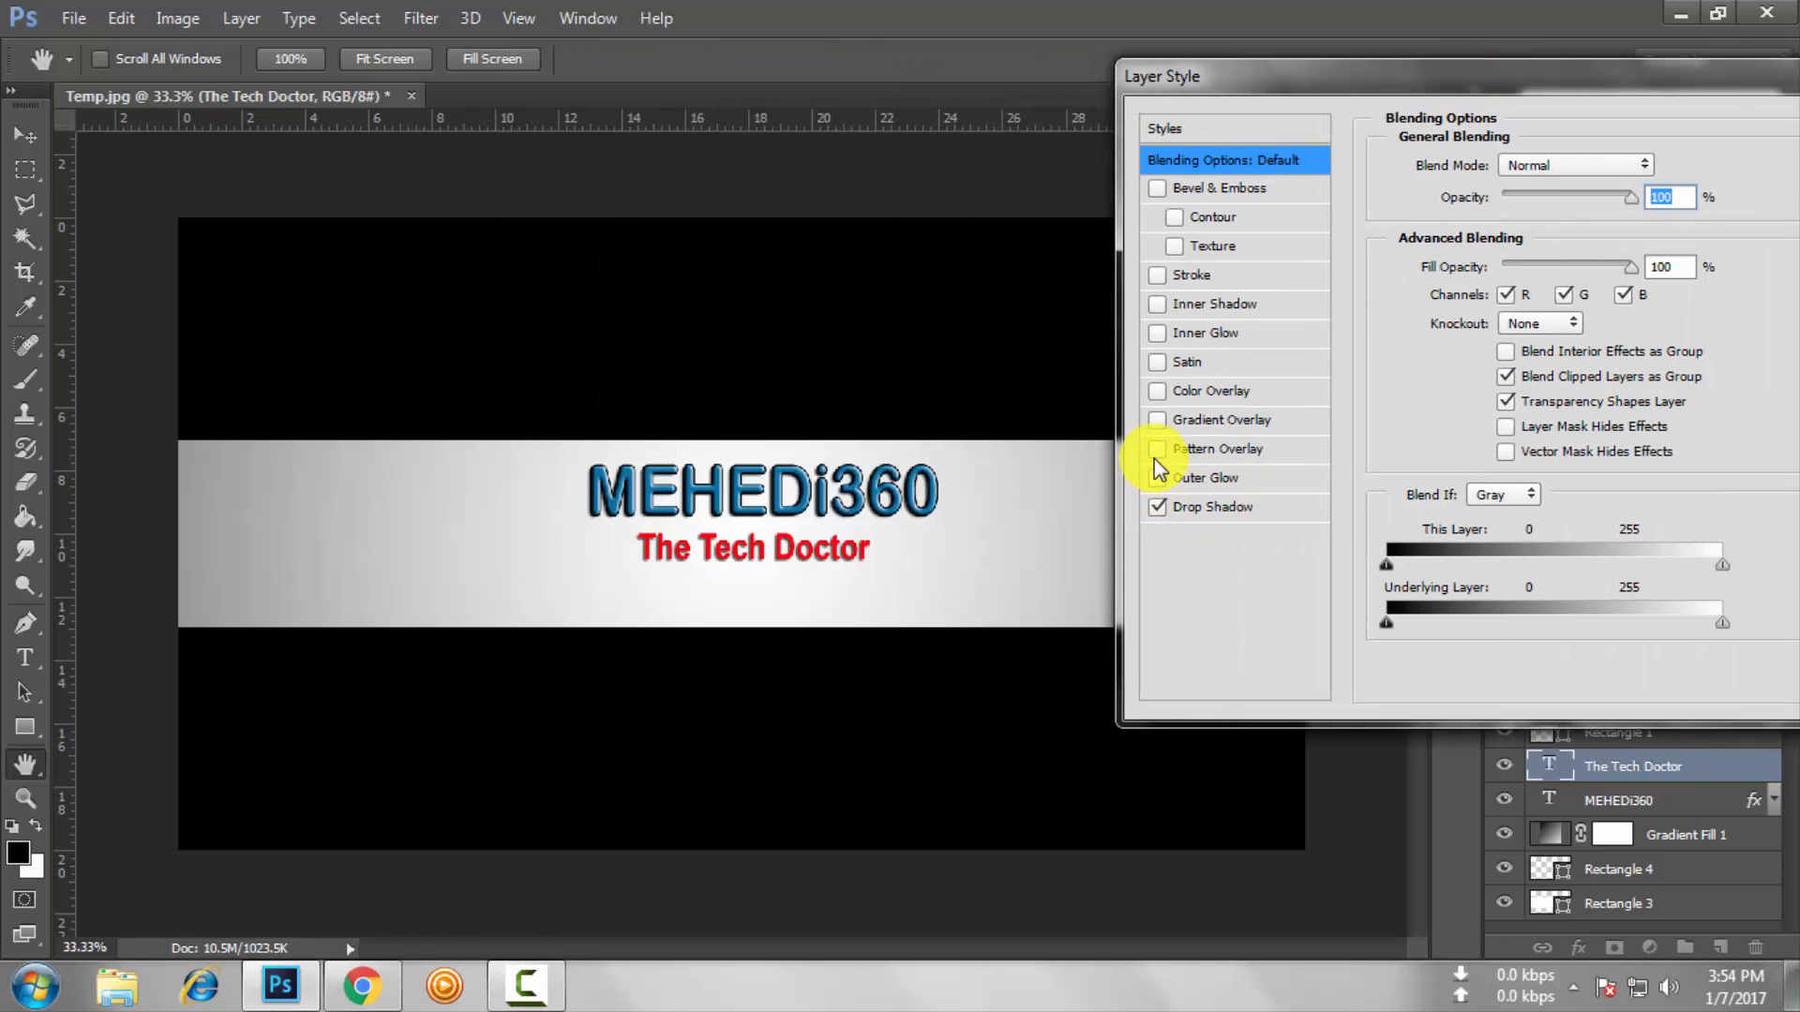
pyautogui.click(1156, 455)
pyautogui.click(1156, 455)
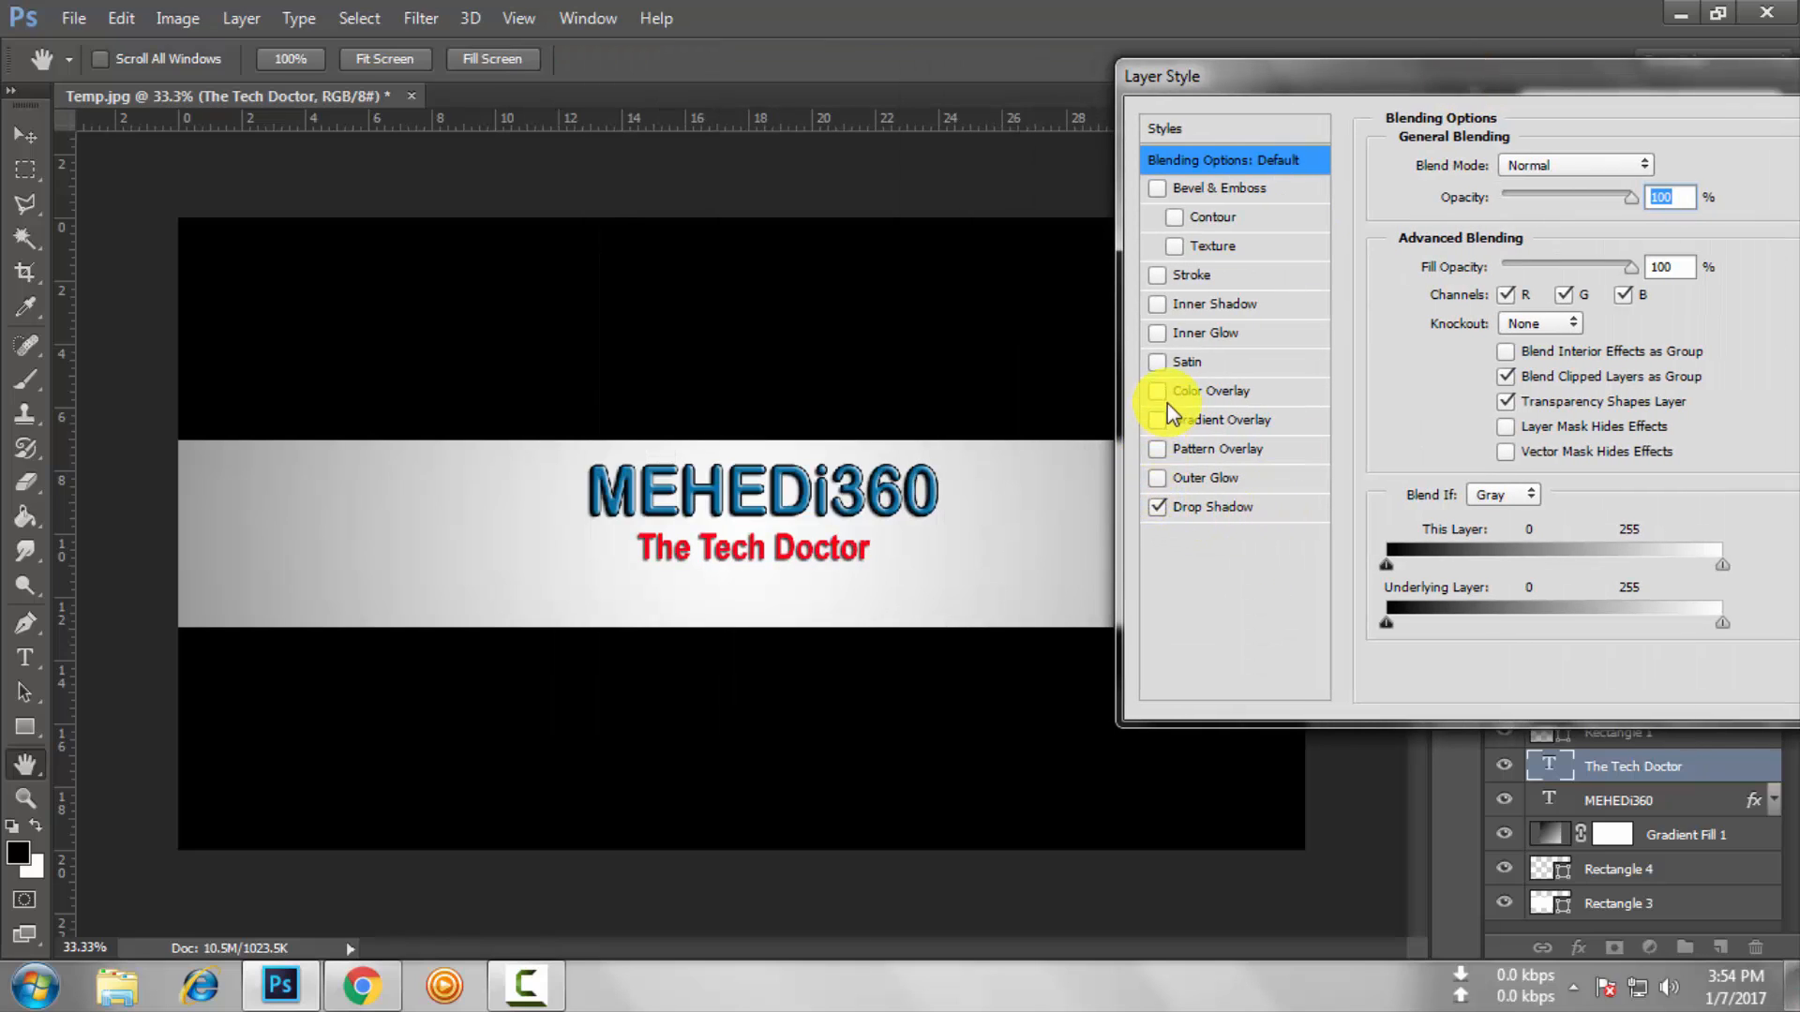
# Add Stroke and Bevel & Emboss to the The Tech Doctor text, leaving Texture off.
pyautogui.click(1156, 281)
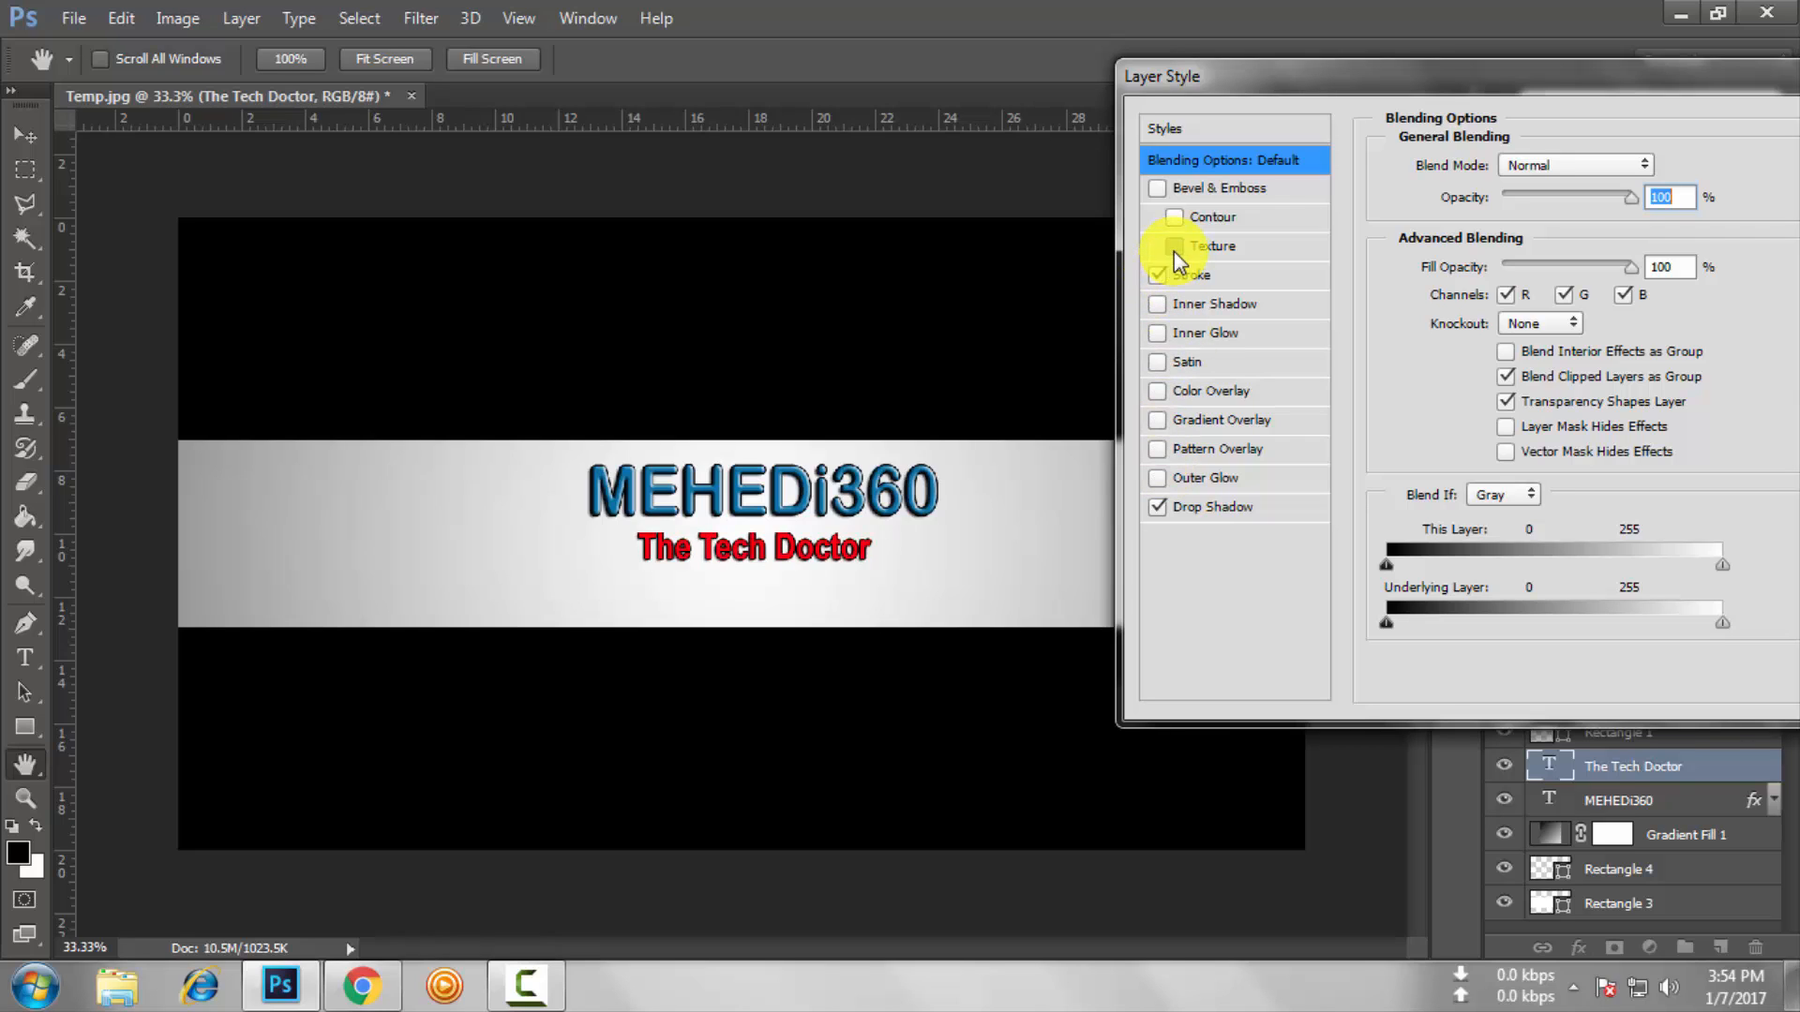
pyautogui.click(1174, 251)
pyautogui.click(1173, 251)
# Try a red stroke colour on the The Tech Doctor text, and settle on near-black 050505.
pyautogui.click(1200, 279)
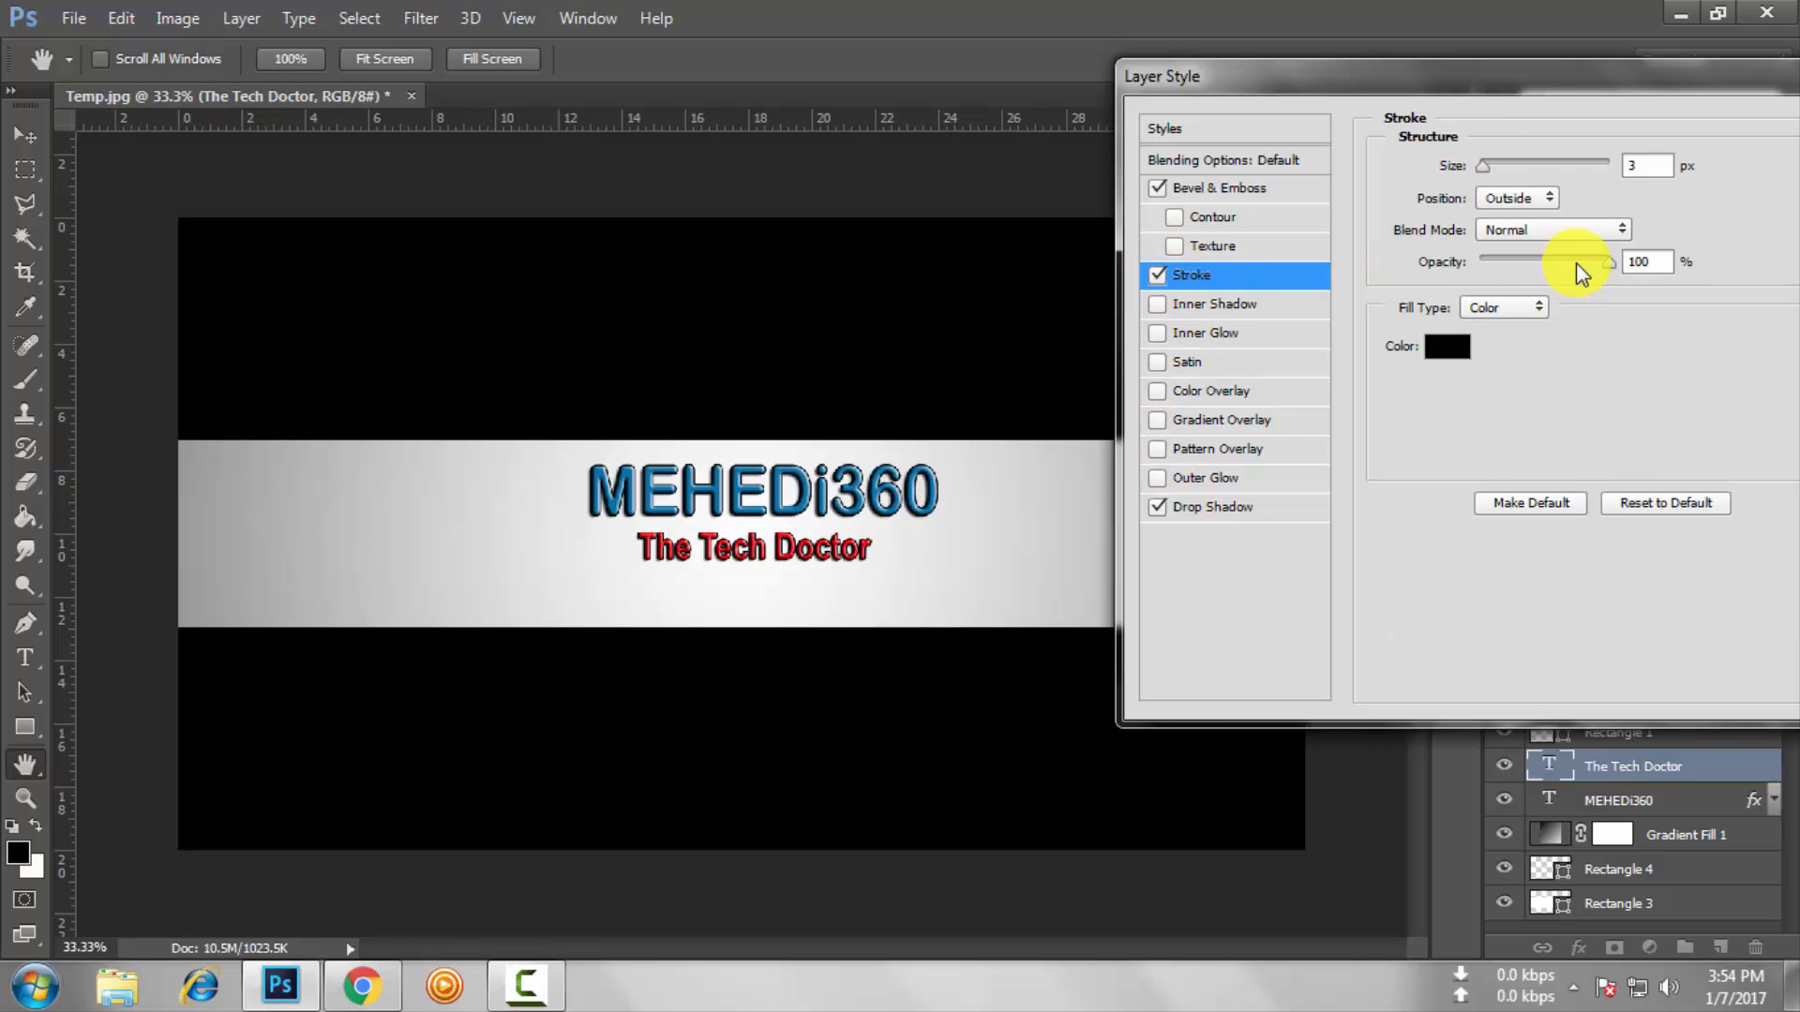
pyautogui.click(1446, 352)
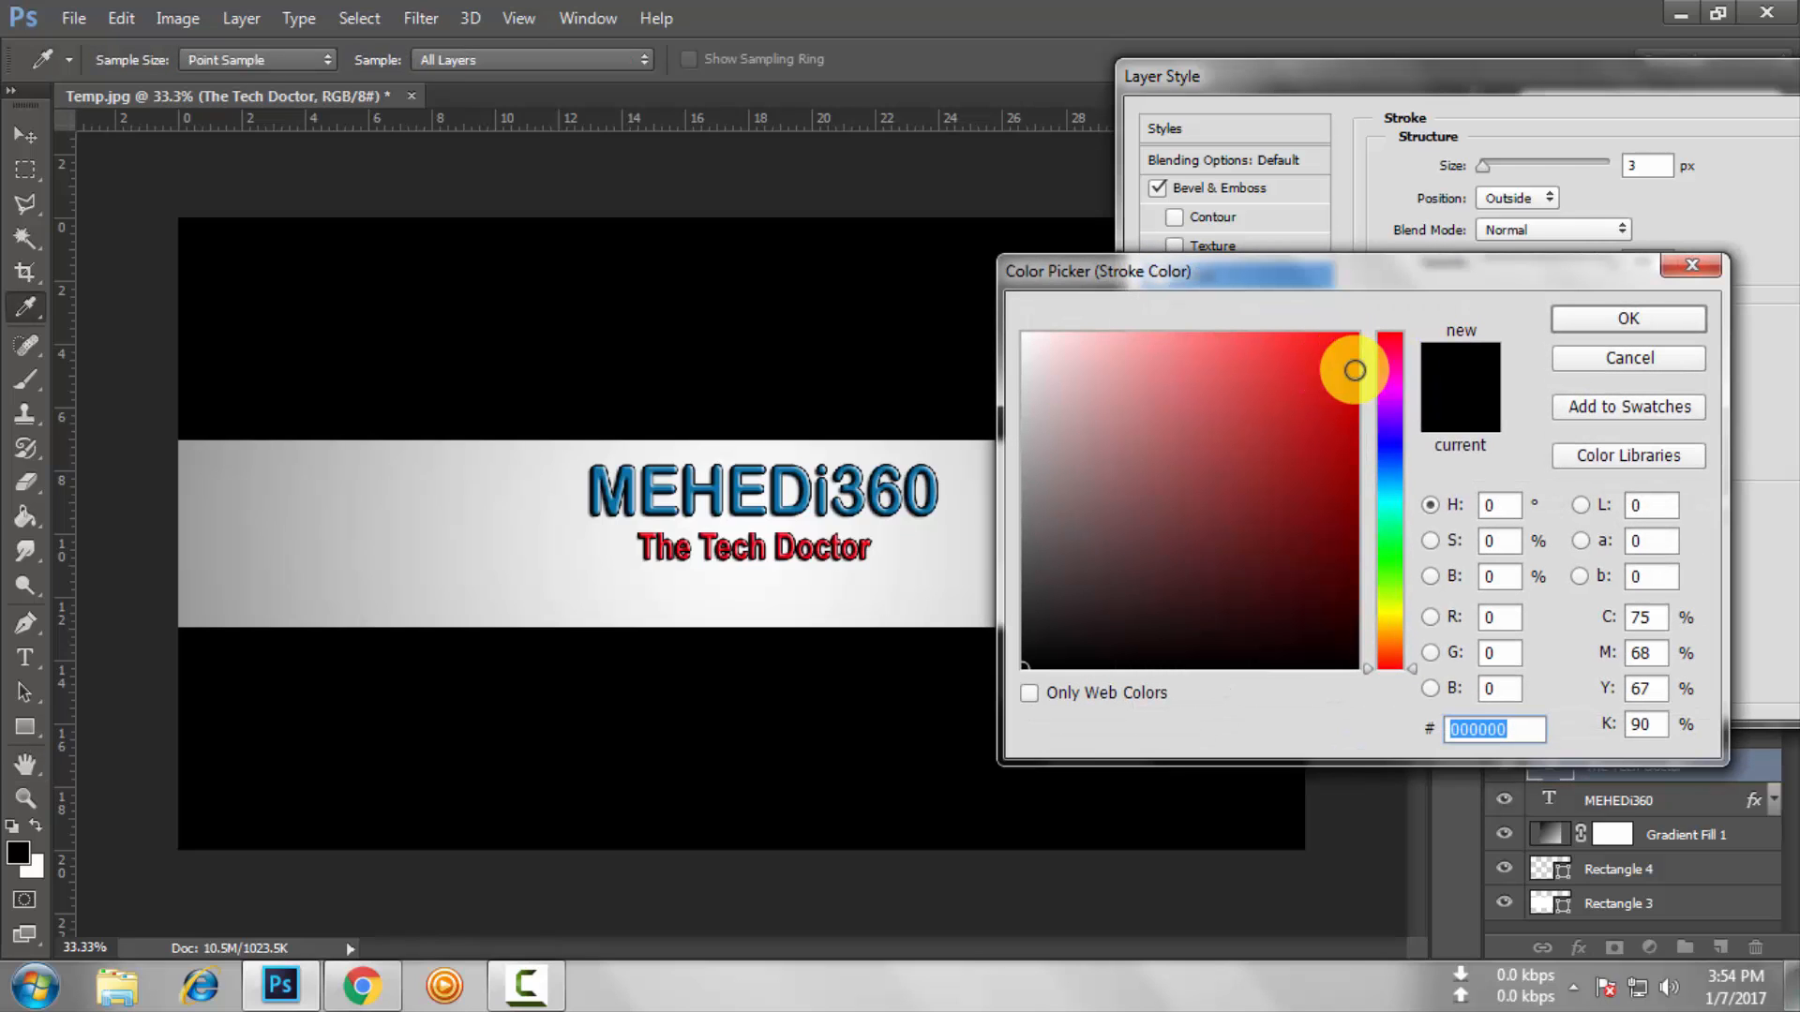
pyautogui.click(1391, 551)
pyautogui.moveTo(1338, 434)
pyautogui.mouseDown()
pyautogui.moveTo(1323, 392)
pyautogui.moveTo(1380, 361)
pyautogui.moveTo(1397, 392)
pyautogui.moveTo(1394, 669)
pyautogui.mouseUp()
pyautogui.click(1387, 403)
pyautogui.click(1328, 377)
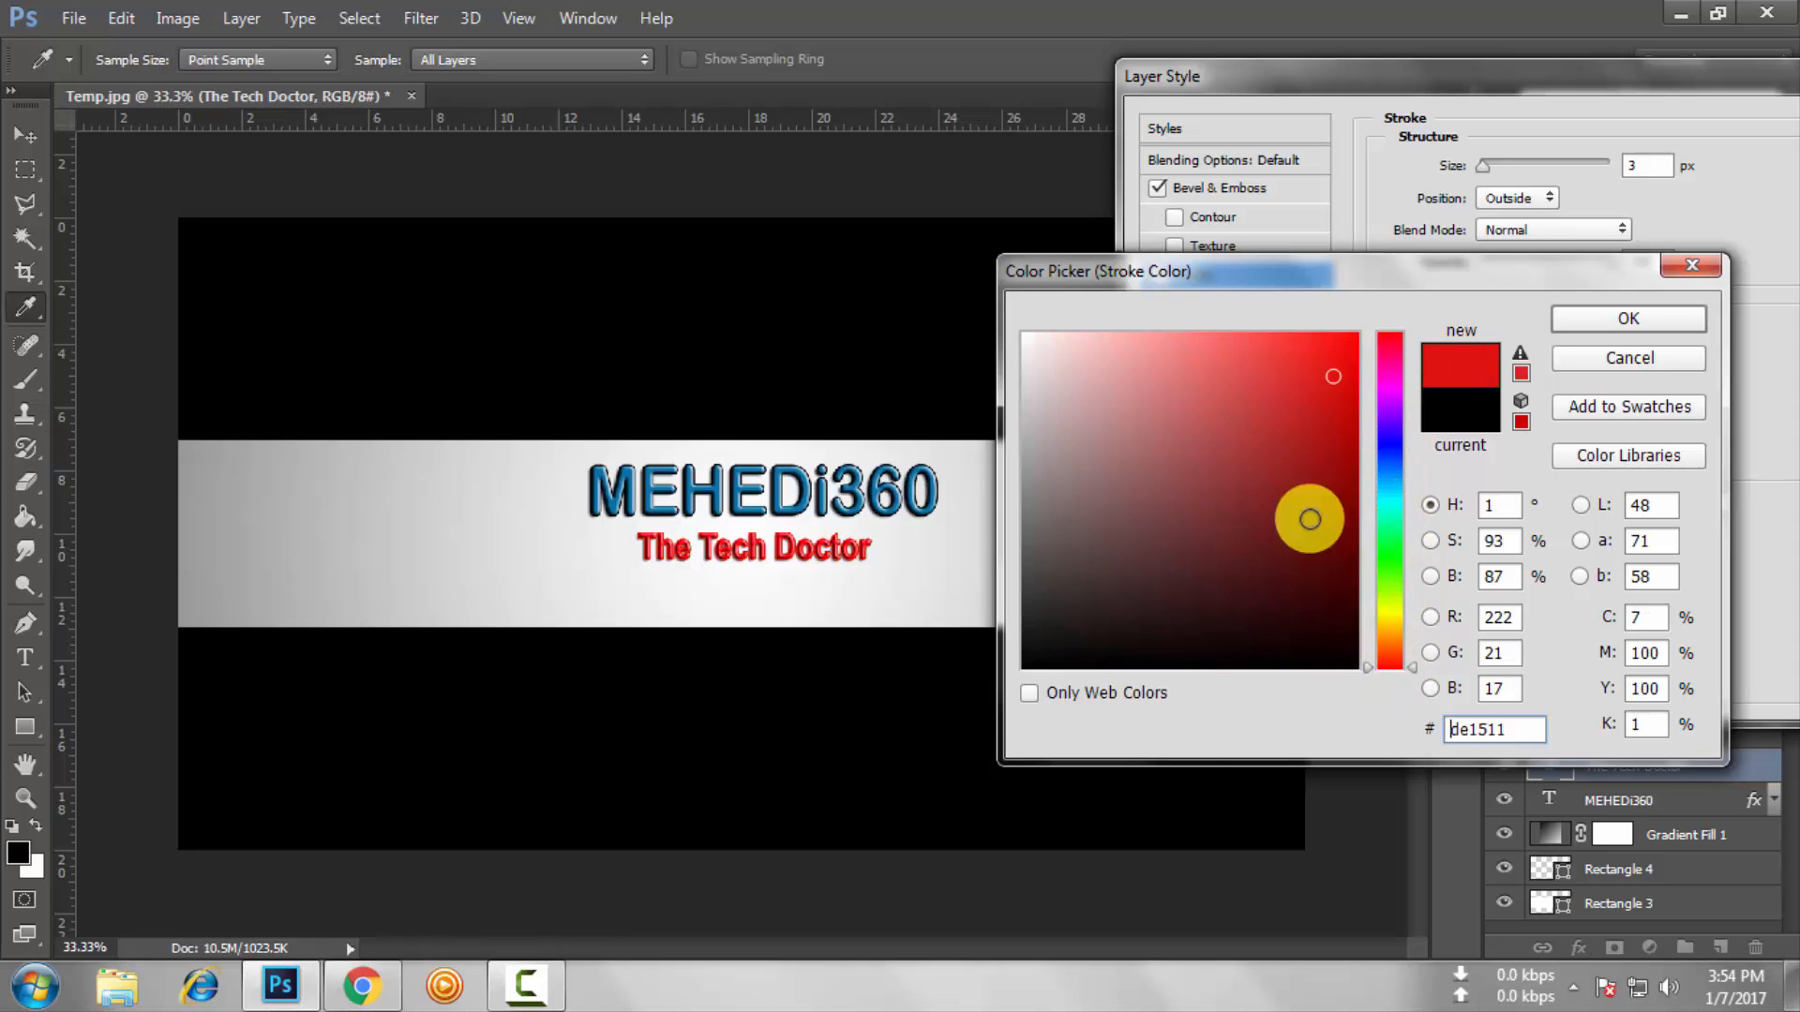
pyautogui.click(1483, 405)
pyautogui.click(1046, 664)
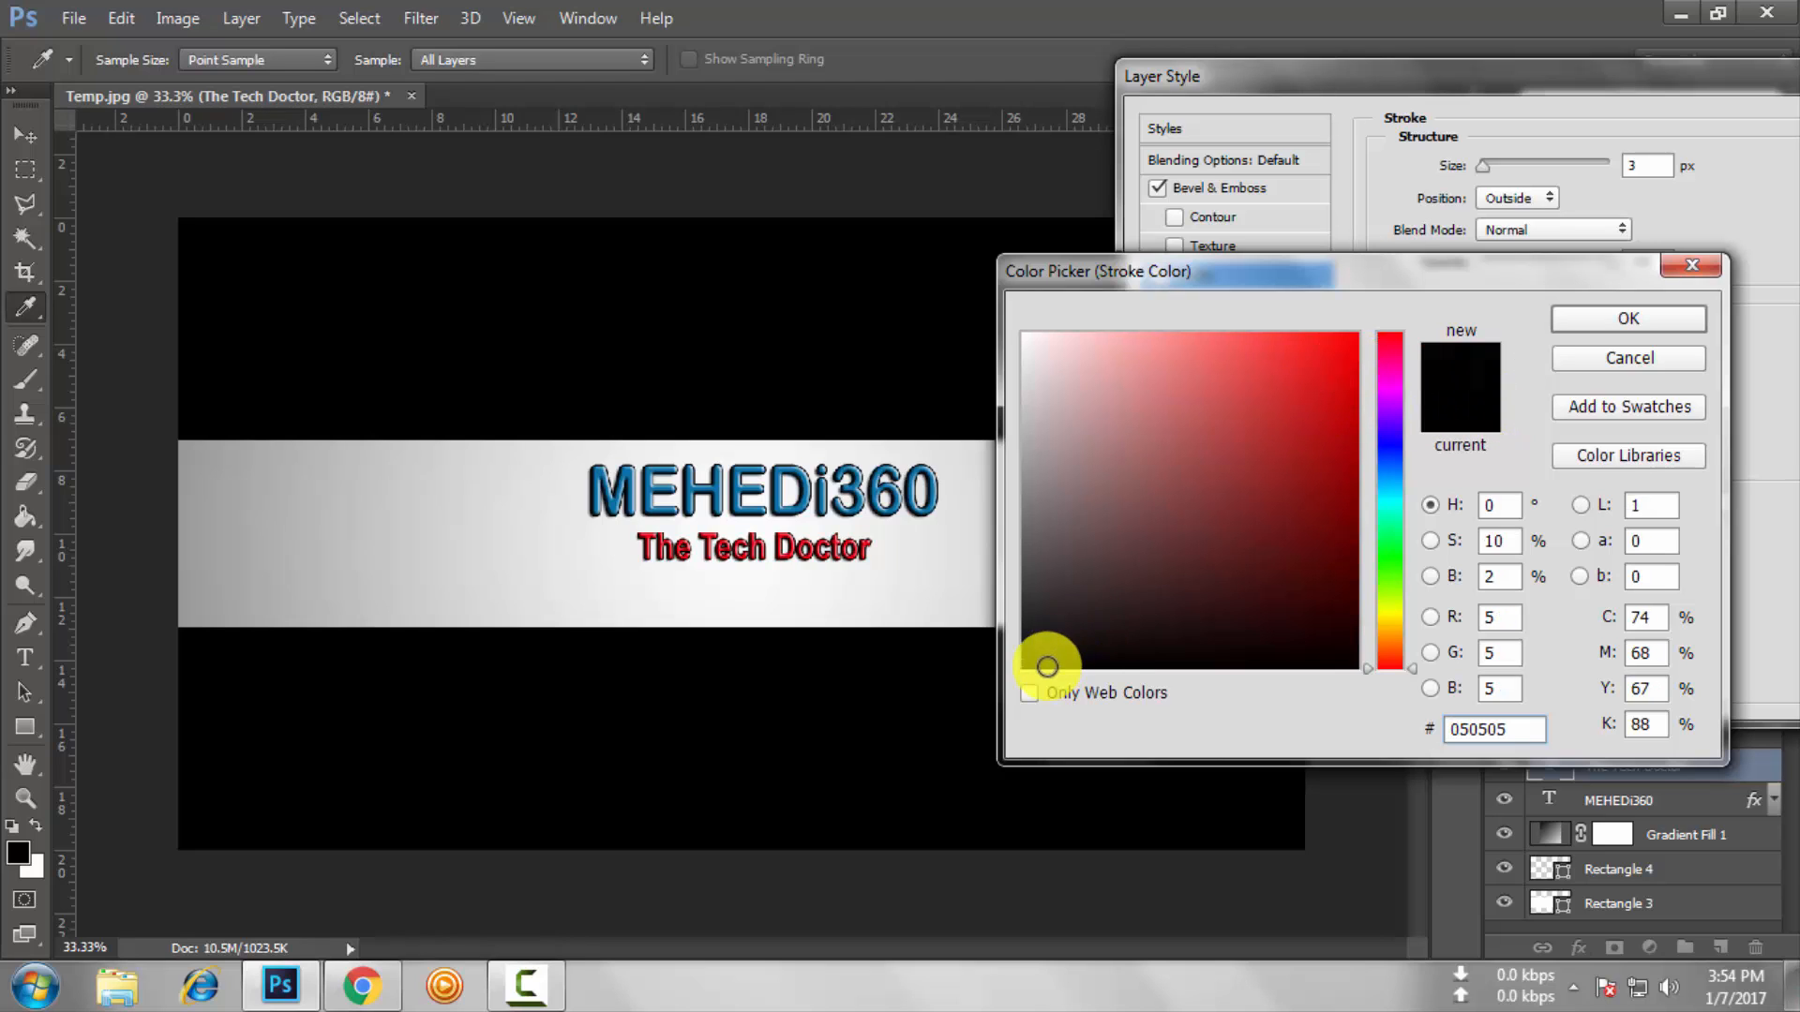
pyautogui.click(1629, 320)
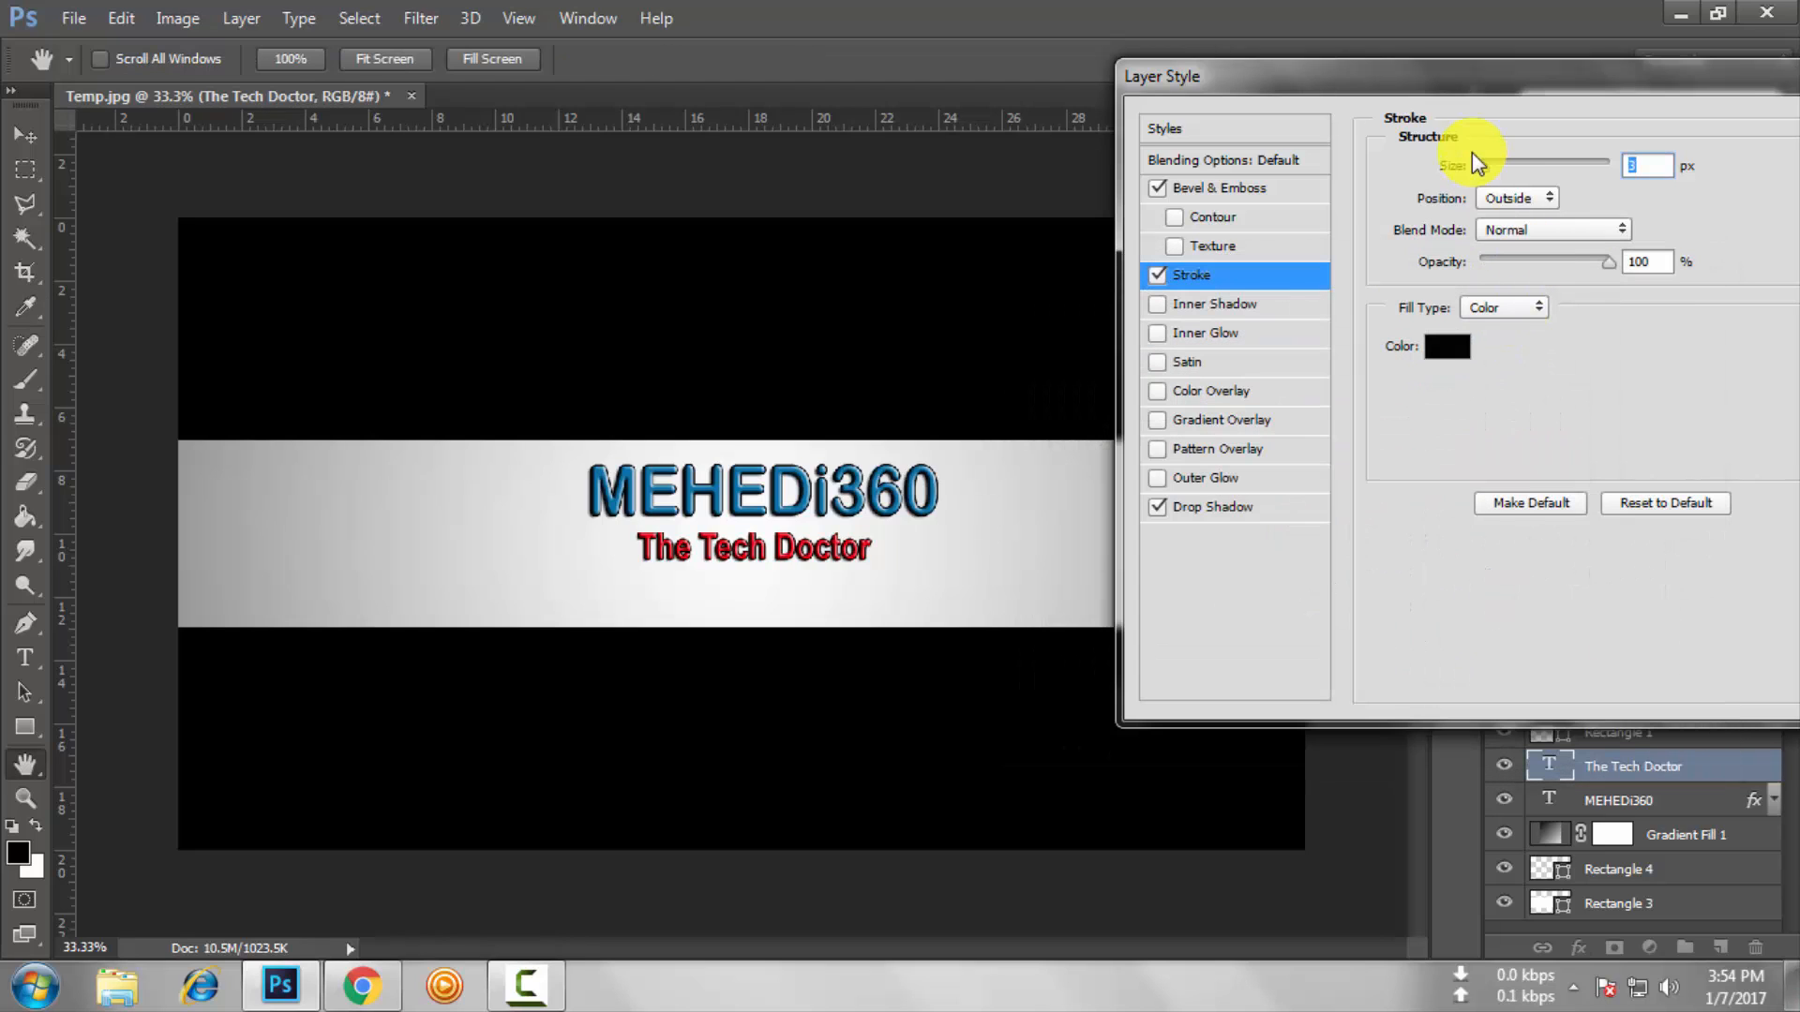
# Keep the outside stroke size at 3 px and apply the layer style to the The Tech Doctor text.
pyautogui.moveTo(1478, 174)
pyautogui.mouseDown()
pyautogui.moveTo(1537, 179)
pyautogui.moveTo(1482, 182)
pyautogui.mouseUp()
pyautogui.moveTo(1566, 97); pyautogui.dragTo(1225, 81)
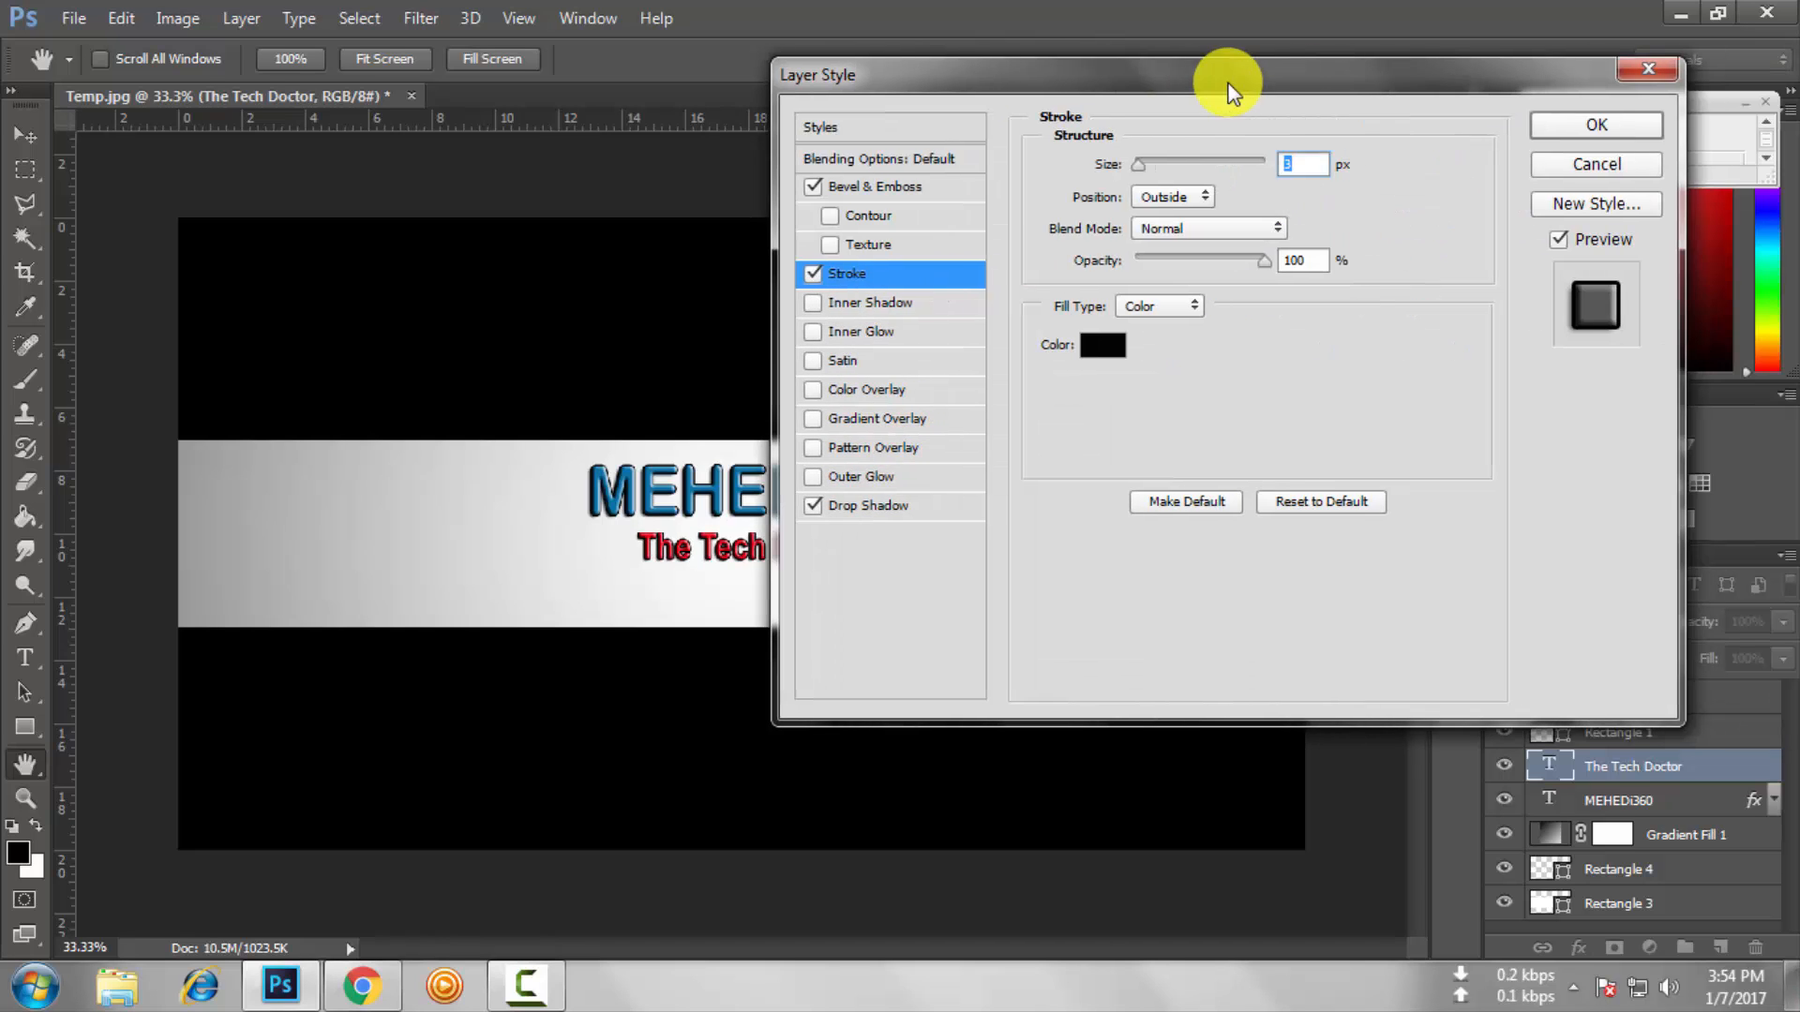
pyautogui.click(1603, 127)
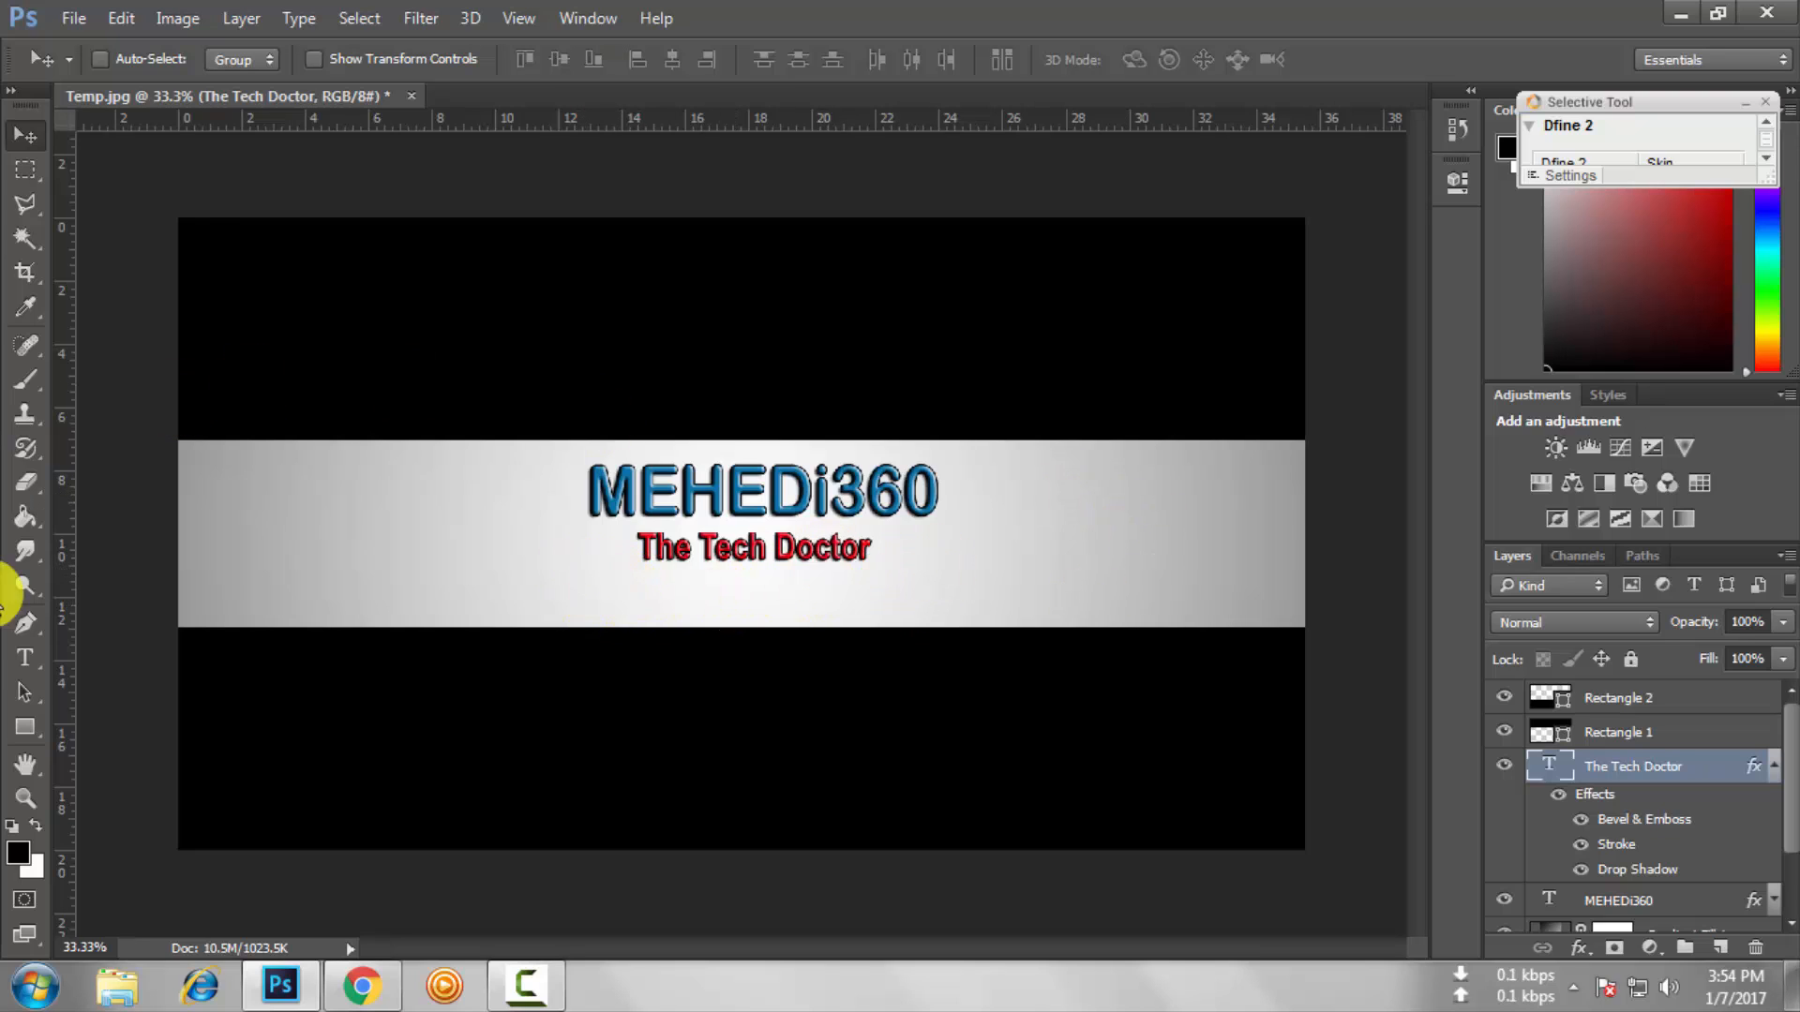
# Collapse the The Tech Doctor layer's effects, add a new layer above it and activate the Type tool.
pyautogui.click(1773, 766)
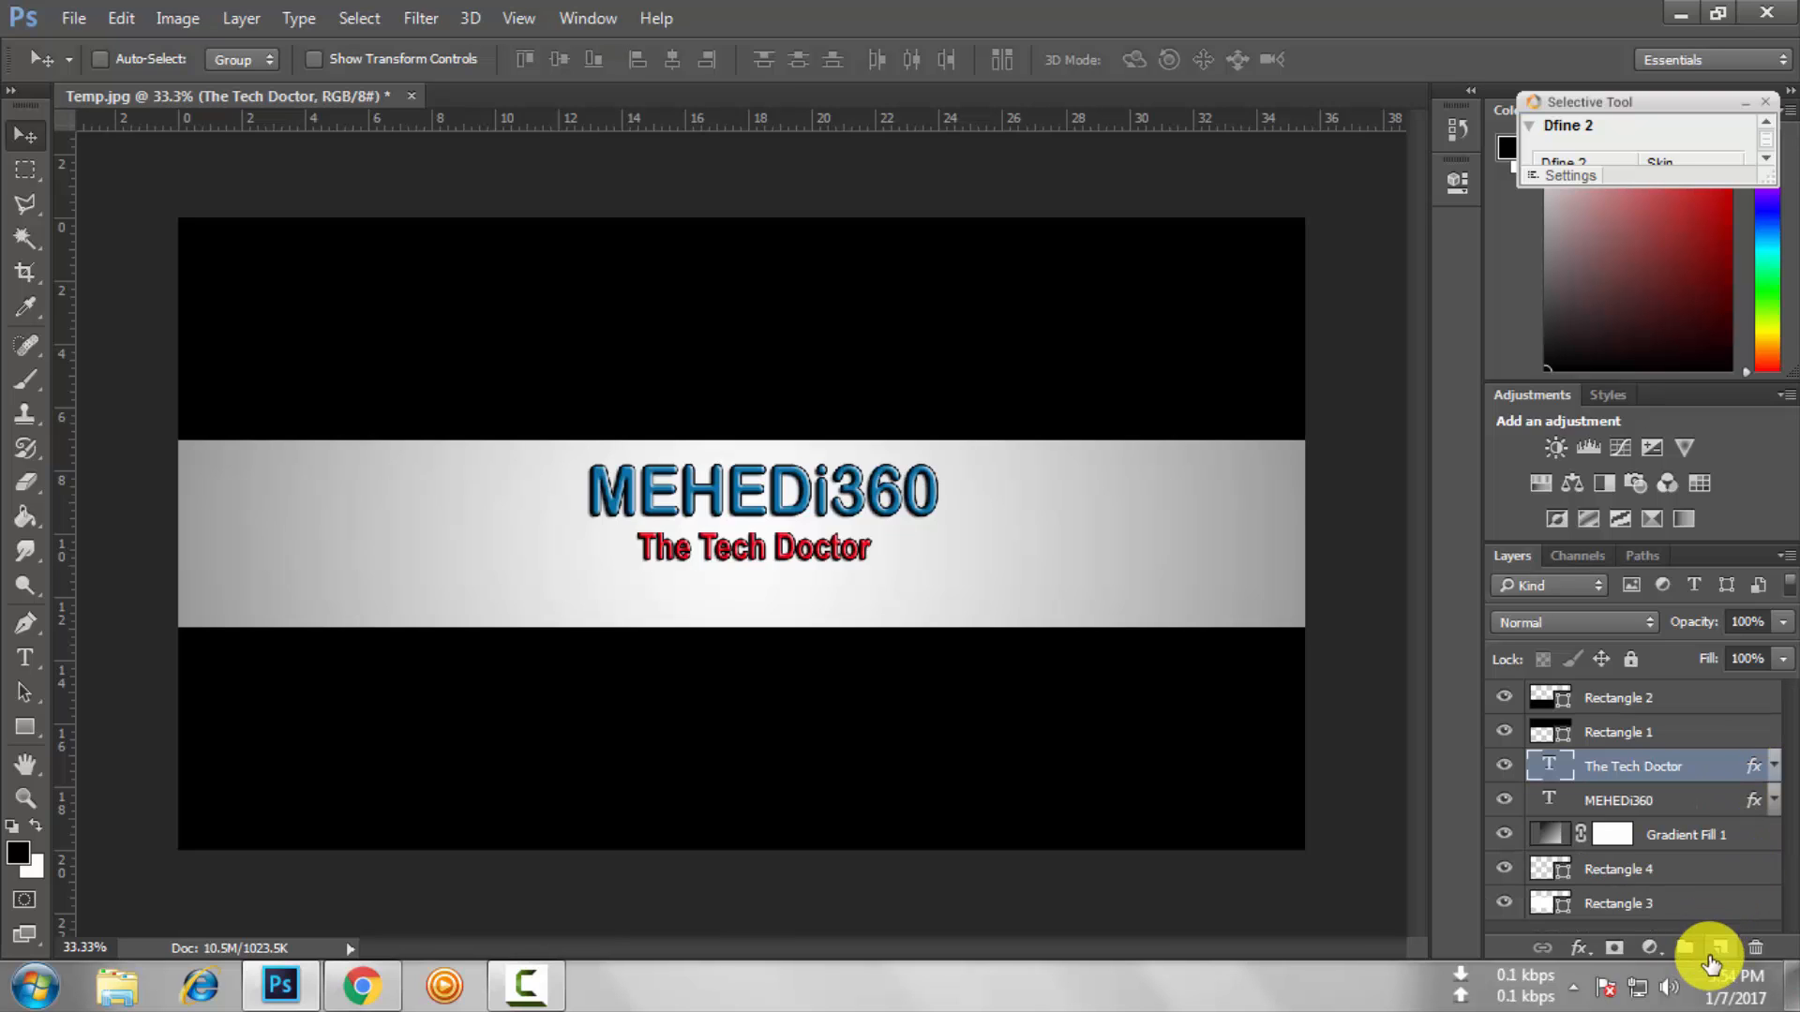
pyautogui.click(1721, 948)
pyautogui.click(33, 655)
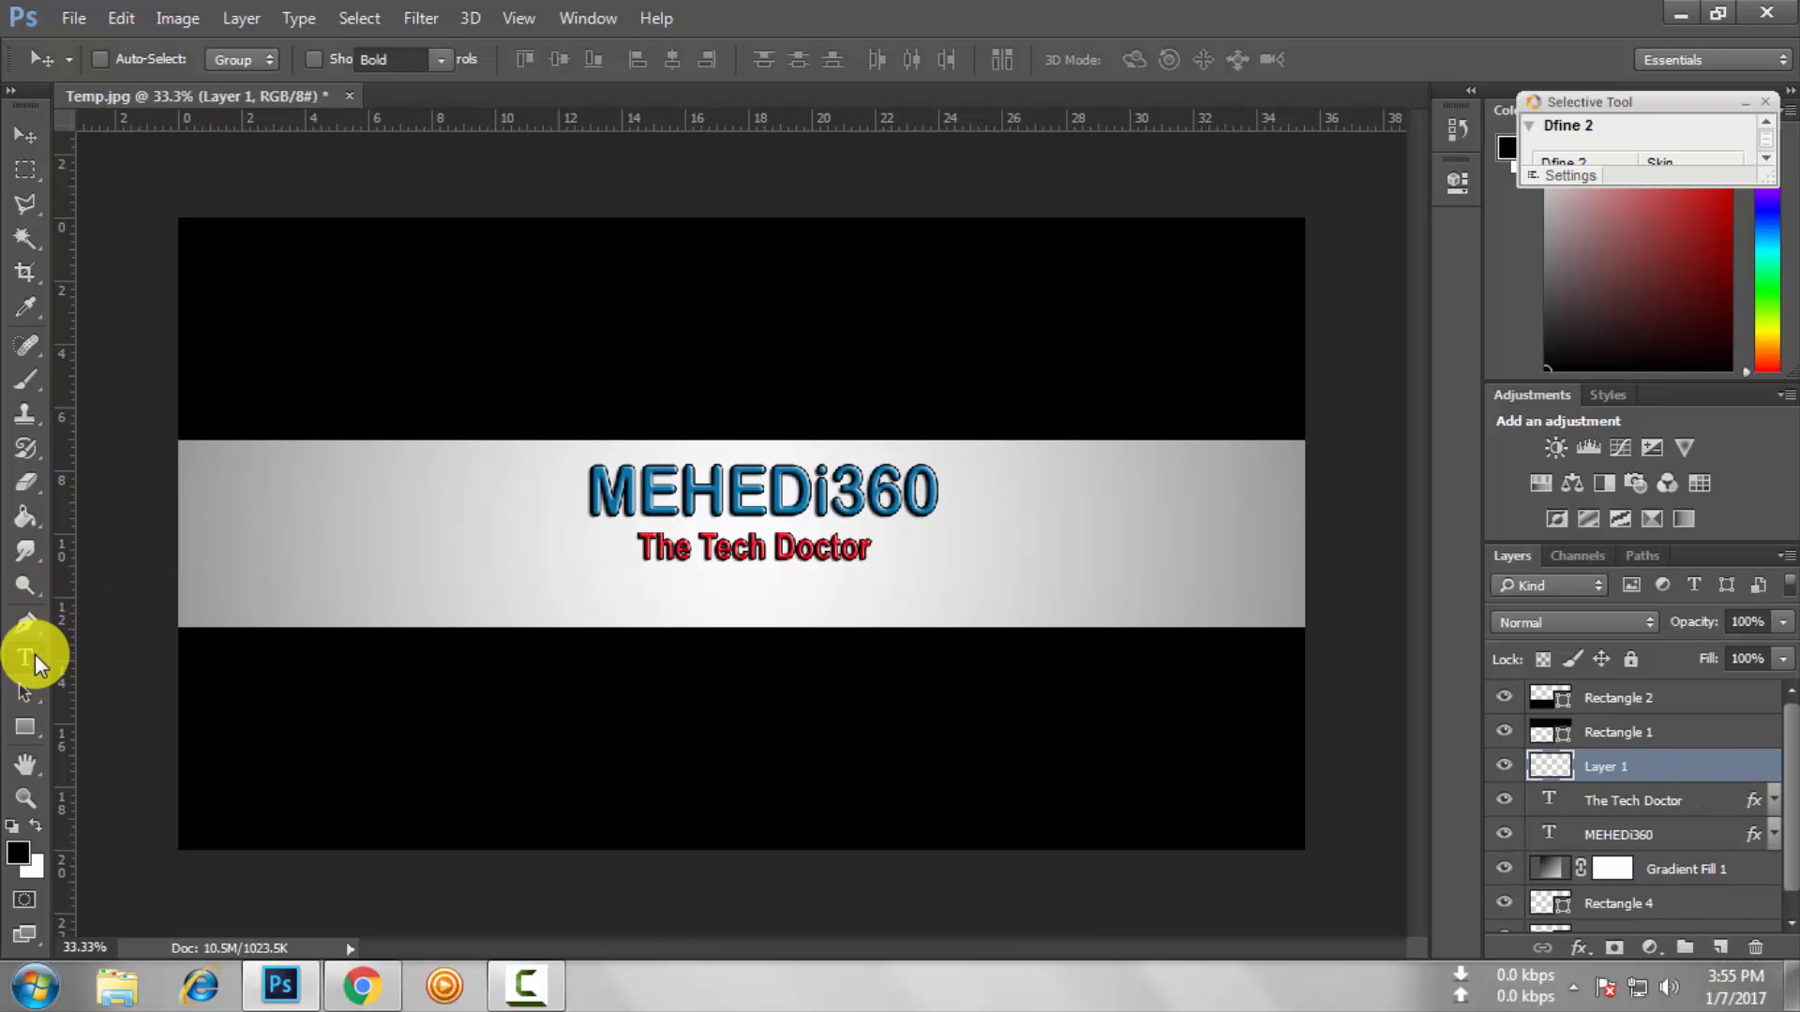